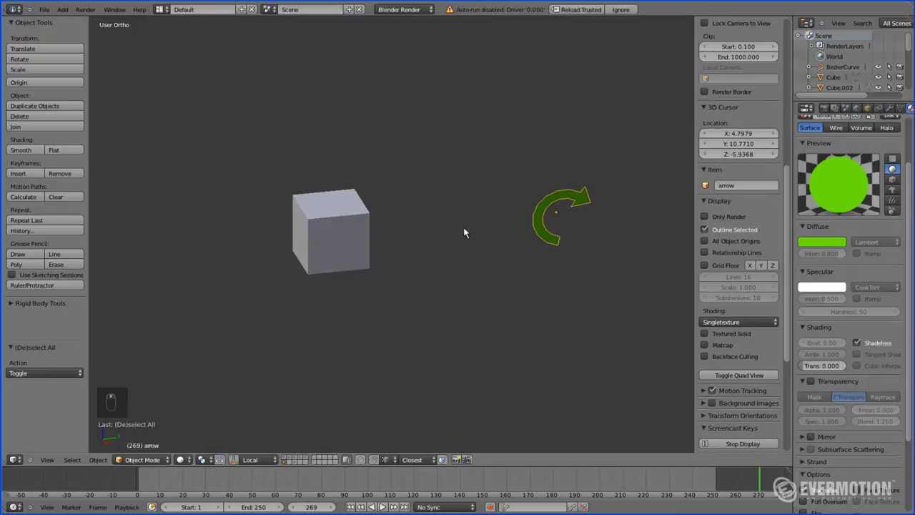
Rotate the green arrow by about 34.6°, then by about 112.3°, to unfold the cube it controls
key(r)
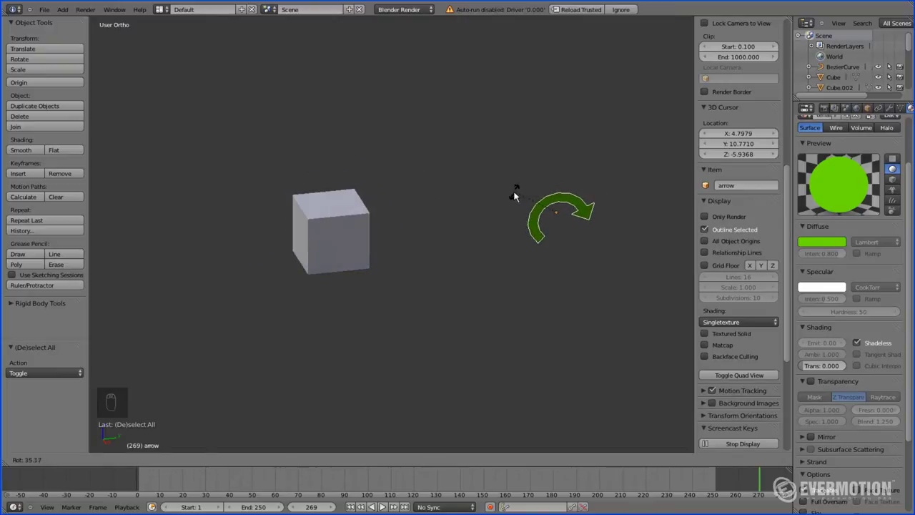
click(497, 203)
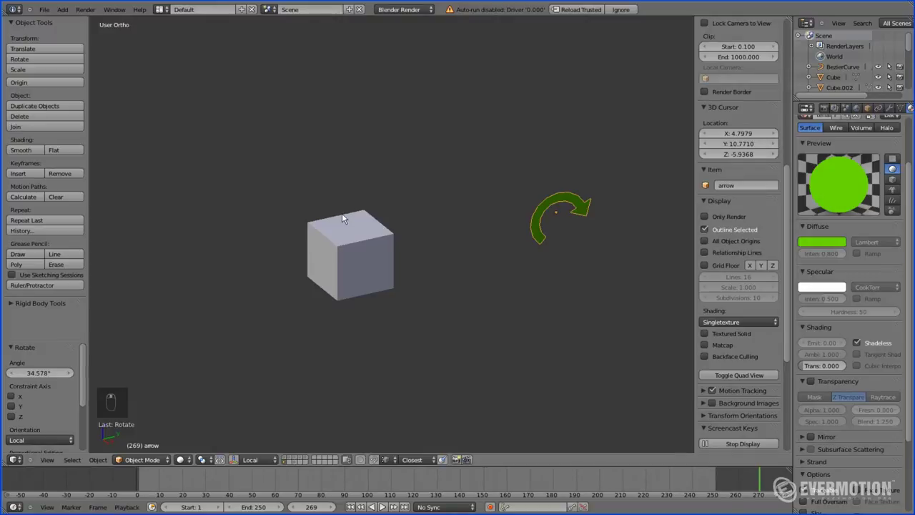
right_drag(342, 219, 419, 162)
key(Escape)
right_click(526, 206)
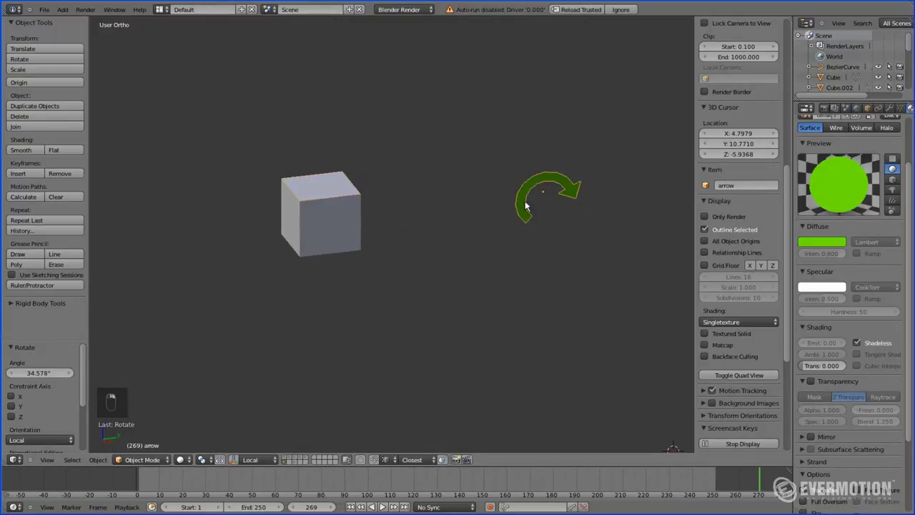
key(r)
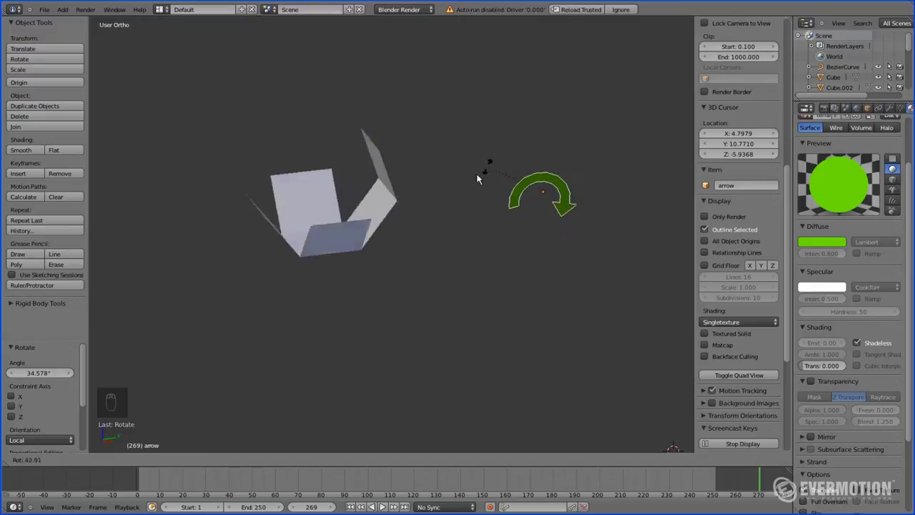
click(542, 147)
scroll(472, 215, down, 2)
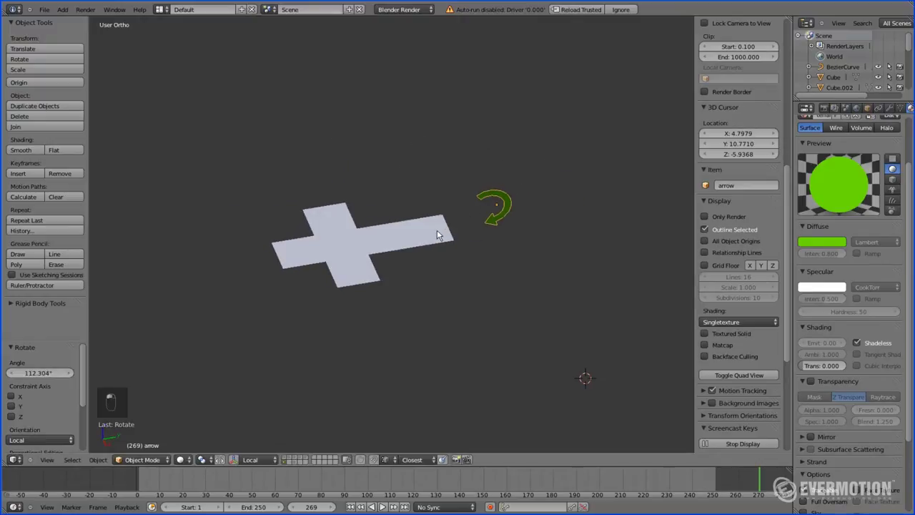
Place the 3D cursor beside the unfolded cross in top view and add a cube there
key(KP_7)
scroll(434, 229, down, 2)
shift+middle_drag(625, 293, 378, 204)
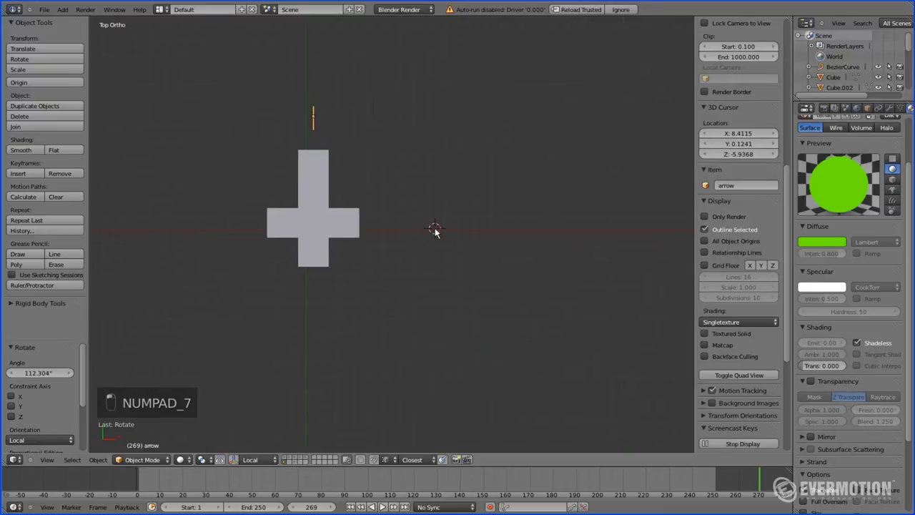
key(shift+a)
mouse_move(436, 230)
click(478, 239)
Scale the new cube and move it by about X -2.199, Y 1.287, Z 3.224
middle_drag(472, 276, 351, 209)
shift+middle_drag(400, 185, 389, 197)
scroll(391, 201, up, 2)
key(Tab)
key(Tab)
key(s)
click(480, 200)
key(g)
click(490, 172)
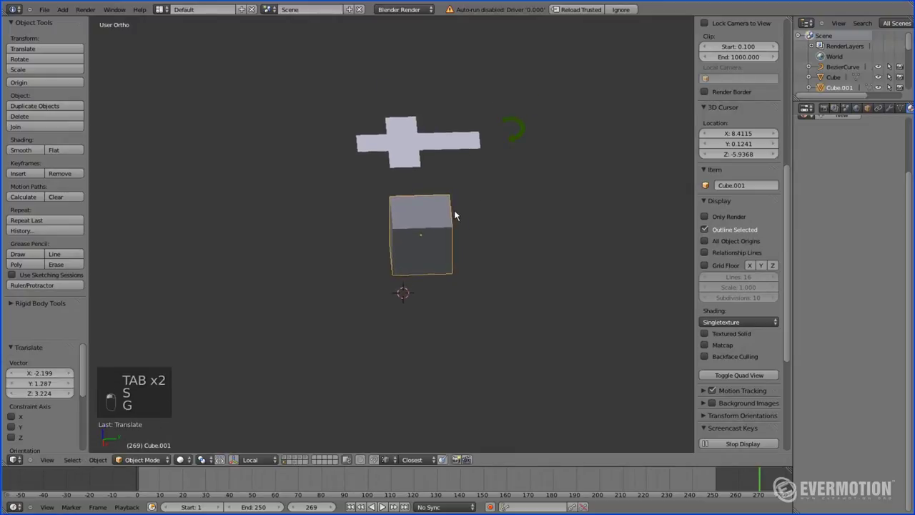
scroll(429, 103, up, 2)
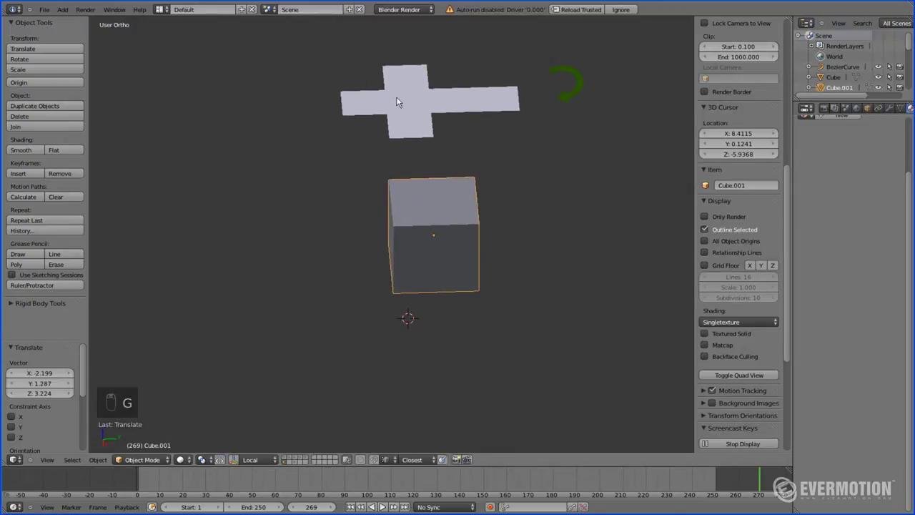
Mark three of the new cube's top edges and its four vertical edges as seams
key(Tab)
scroll(392, 155, up, 1)
key(a)
key(a)
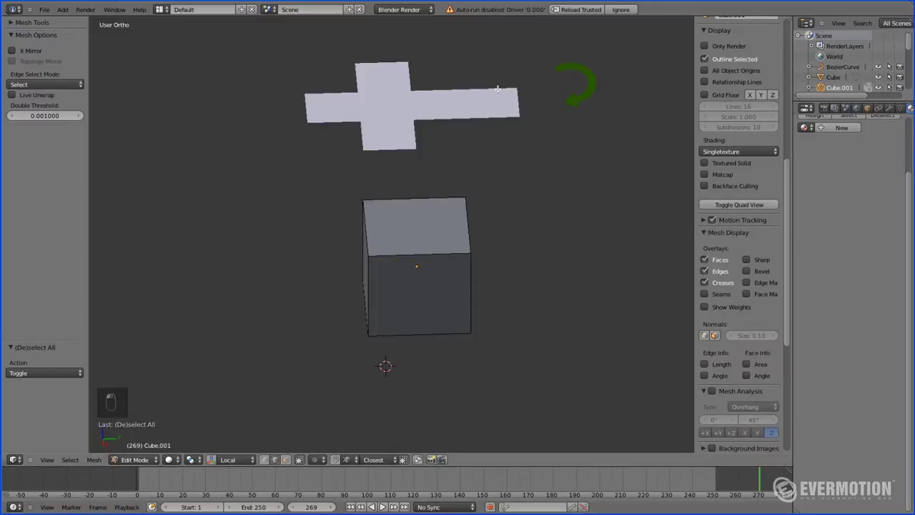
middle_drag(466, 173, 436, 209)
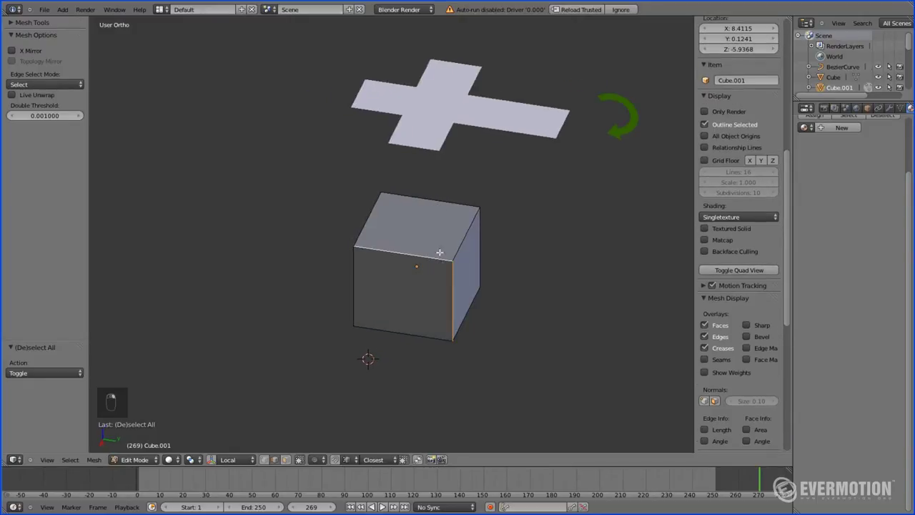
middle_drag(434, 115, 432, 349)
middle_drag(352, 446, 441, 187)
middle_drag(469, 234, 454, 255)
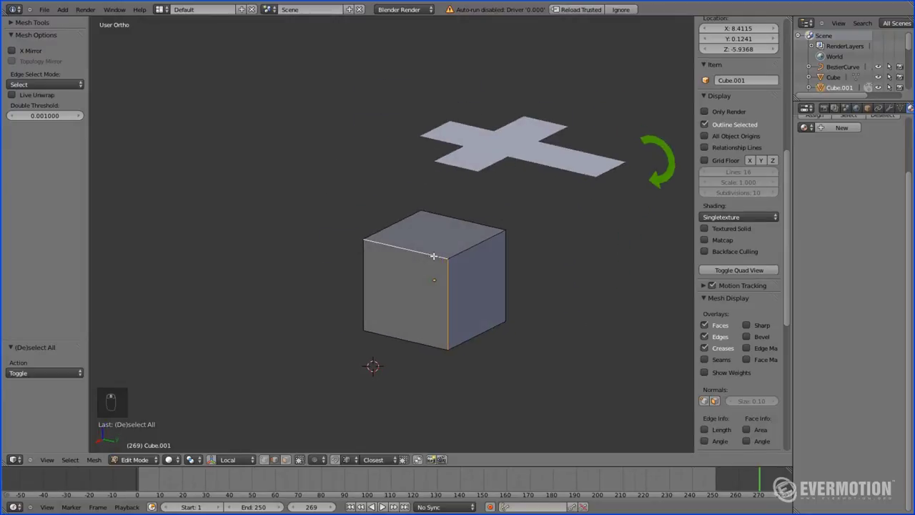
shift+right_click(504, 243)
shift+right_click(484, 221)
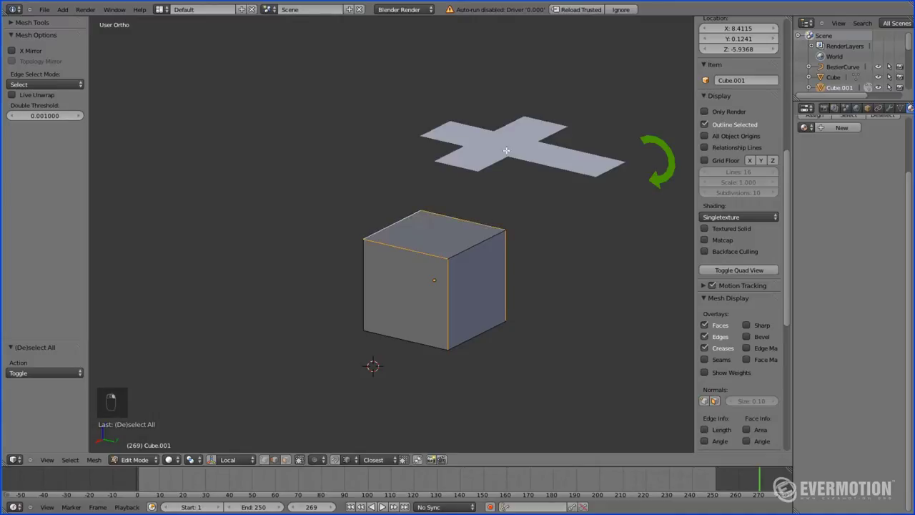
middle_drag(450, 226, 399, 288)
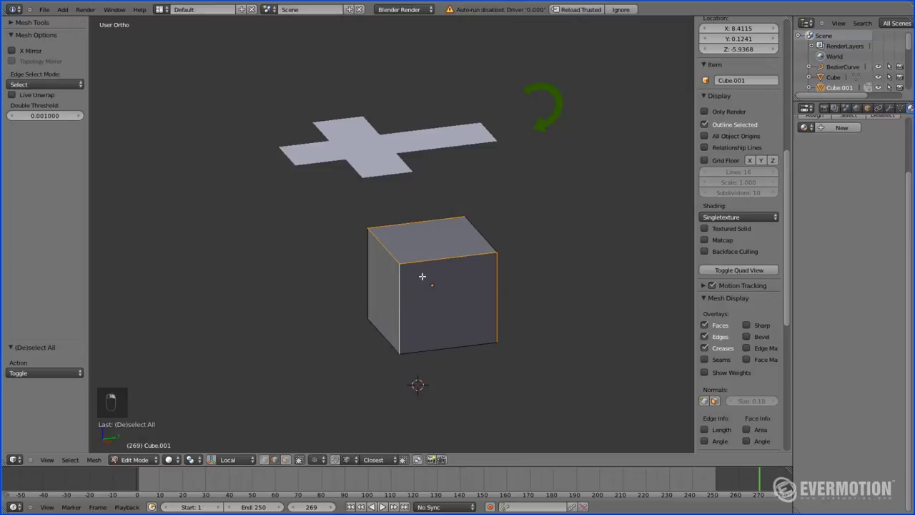
middle_drag(363, 212, 435, 286)
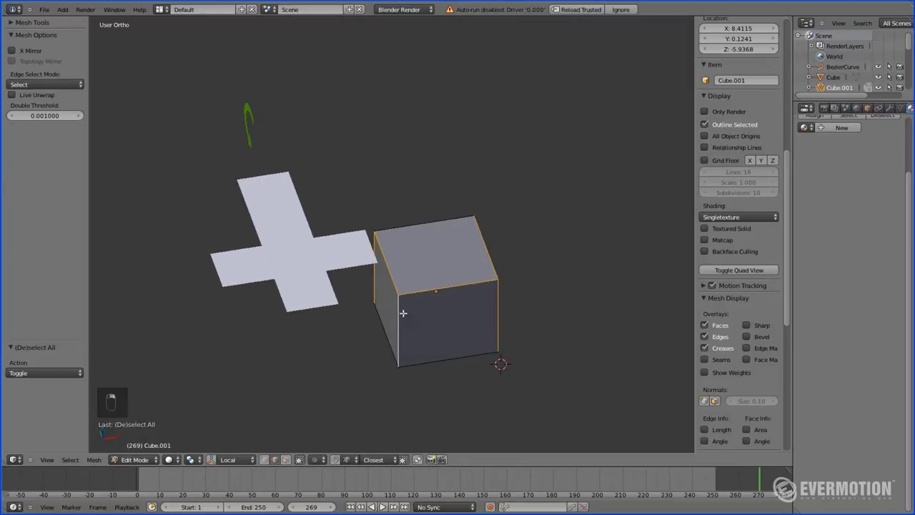
middle_drag(511, 308, 387, 301)
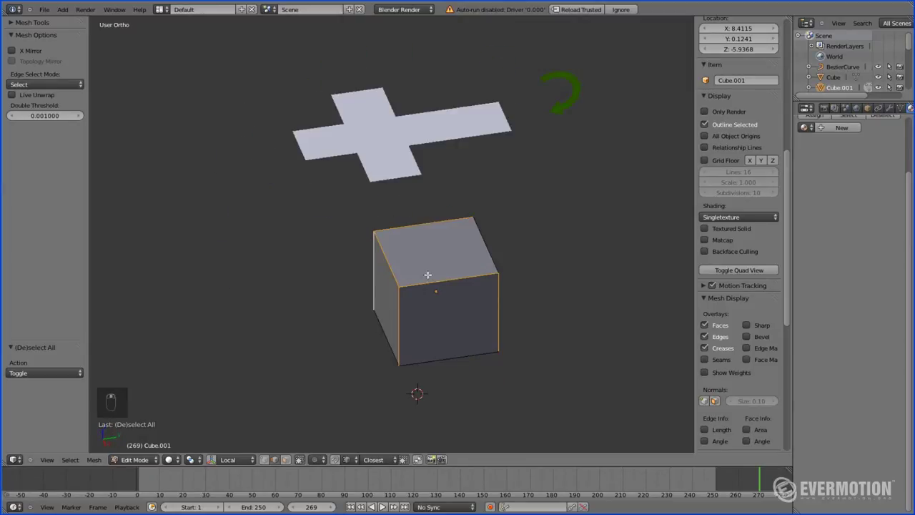
key(u)
key(ctrl+e)
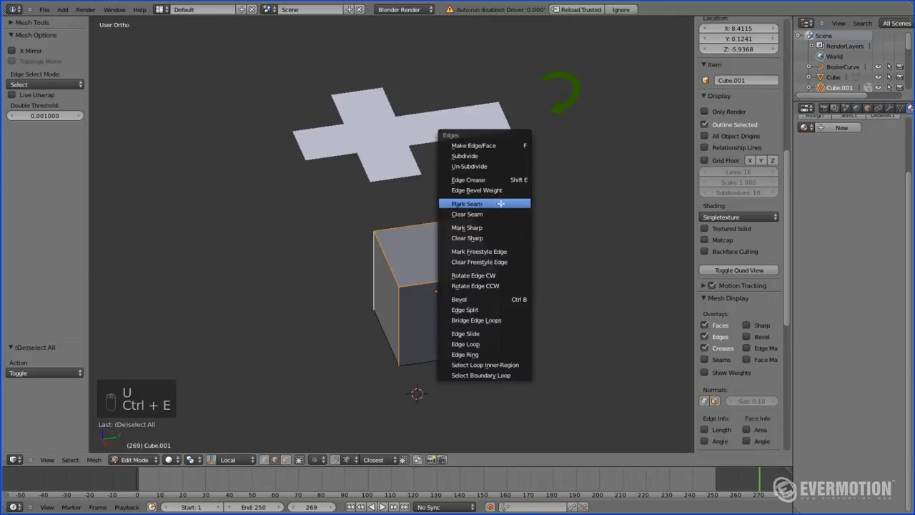
click(504, 203)
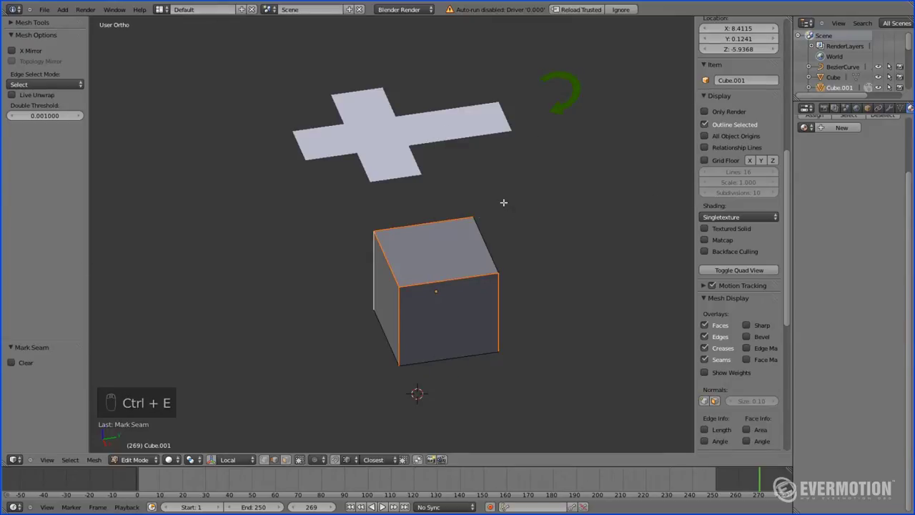
Split the 3D view into two areas and turn the new area into a UV/Image Editor
drag(6, 459, 208, 462)
click(16, 460)
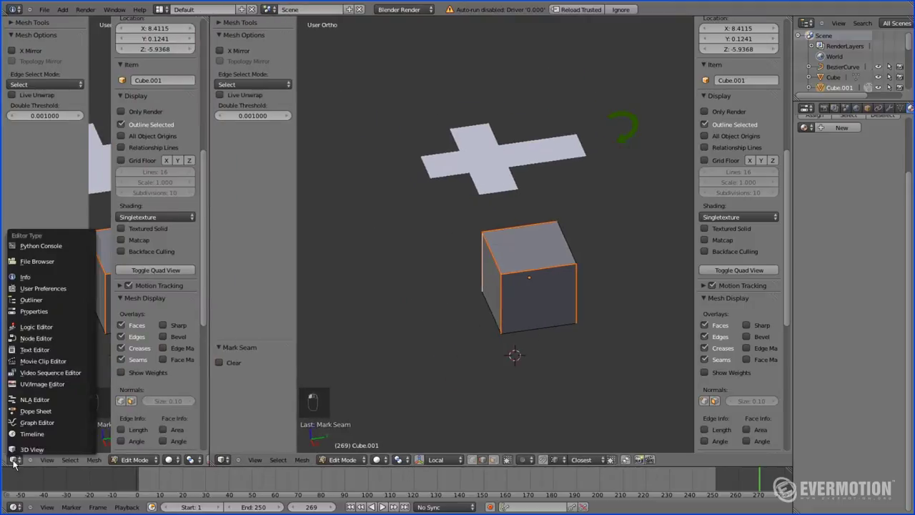
click(37, 383)
Unwrap all faces of the cube with the standard Unwrap method and return to Object Mode
key(a)
key(a)
key(a)
key(u)
key(u)
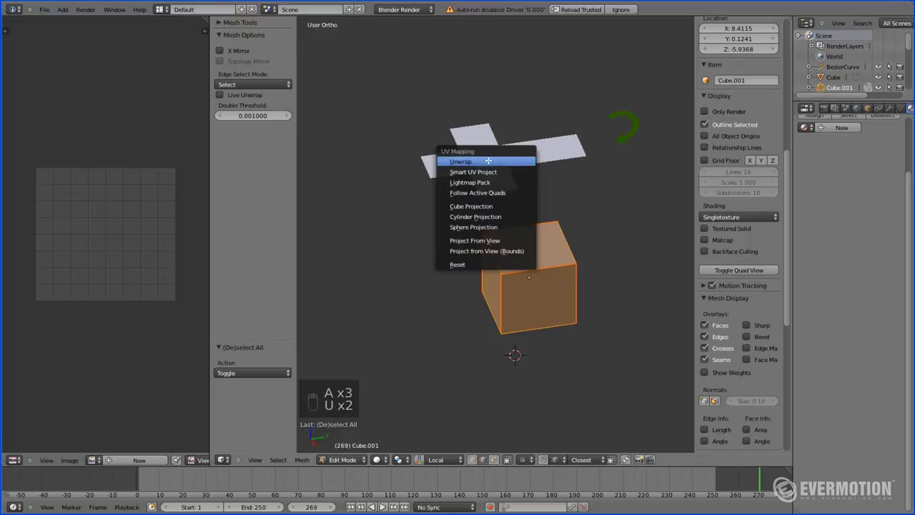
click(461, 162)
mouse_move(135, 213)
middle_down()
mouse_move(126, 228)
mouse_move(141, 215)
middle_up()
mouse_move(570, 206)
middle_down()
mouse_move(556, 219)
mouse_move(552, 211)
mouse_move(563, 212)
middle_up()
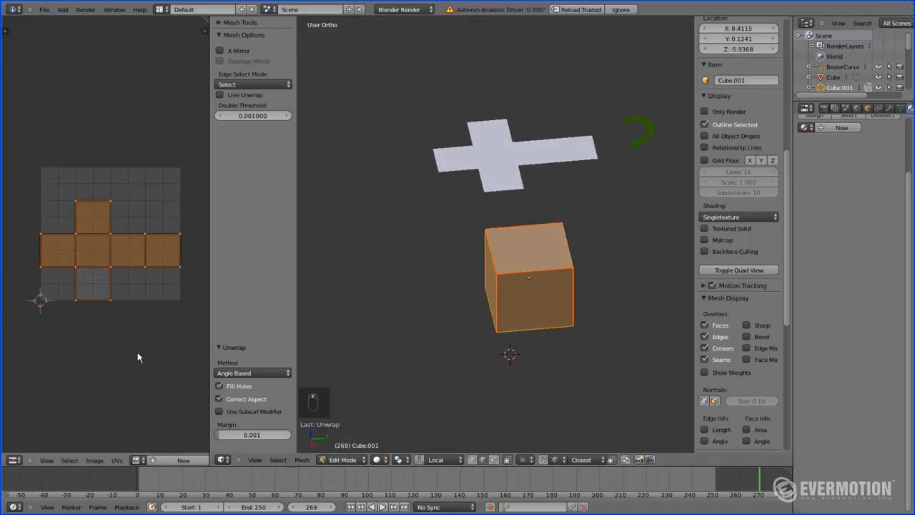
click(117, 460)
scroll(157, 272, up, 2)
scroll(157, 272, down, 3)
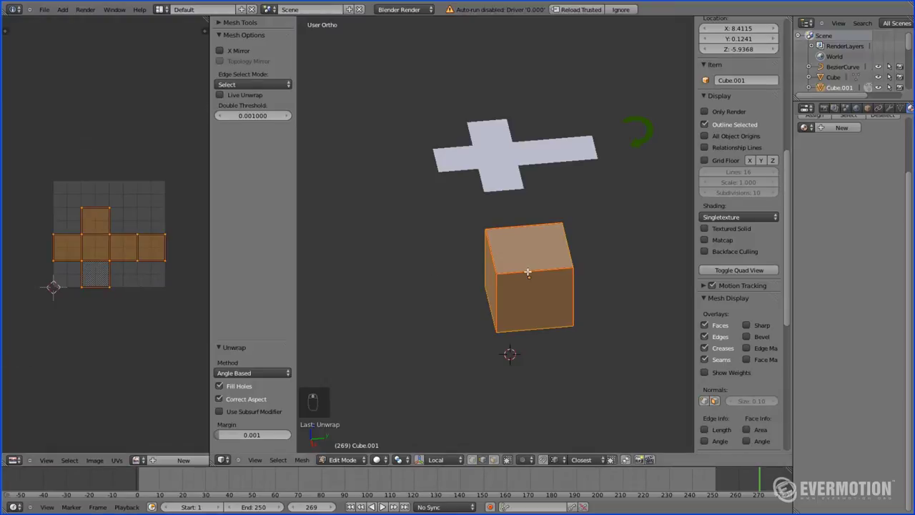
key(Tab)
mouse_move(529, 267)
middle_down()
mouse_move(490, 277)
mouse_move(533, 267)
middle_up()
scroll(490, 273, down, 2)
mouse_move(456, 341)
middle_down()
mouse_move(384, 327)
mouse_move(456, 329)
middle_up()
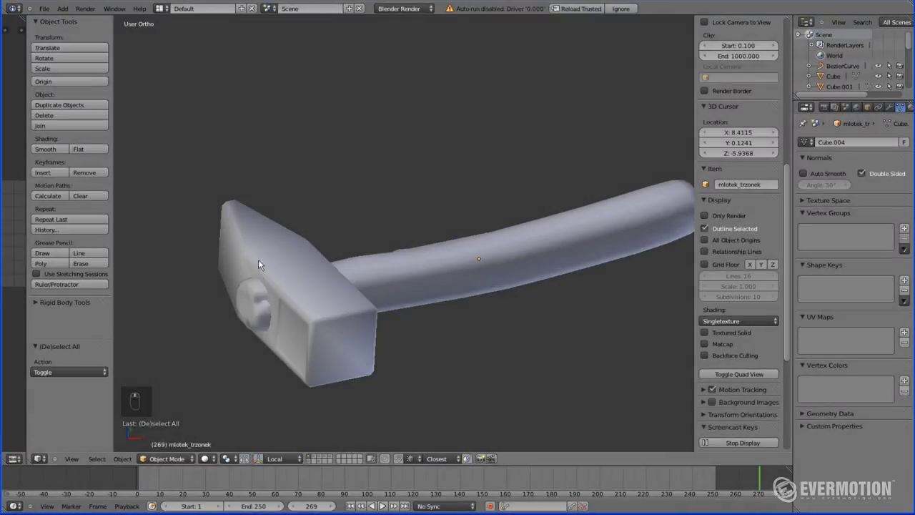
Select the hammer's metal head and examine its shape from several sides
scroll(368, 256, down, 1)
shift+middle_drag(368, 256, 351, 250)
right_click(288, 233)
shift+right_click(353, 246)
shift+right_click(306, 246)
shift+right_click(360, 250)
shift+right_click(306, 246)
shift+right_click(371, 255)
shift+right_click(303, 259)
middle_drag(360, 269, 332, 320)
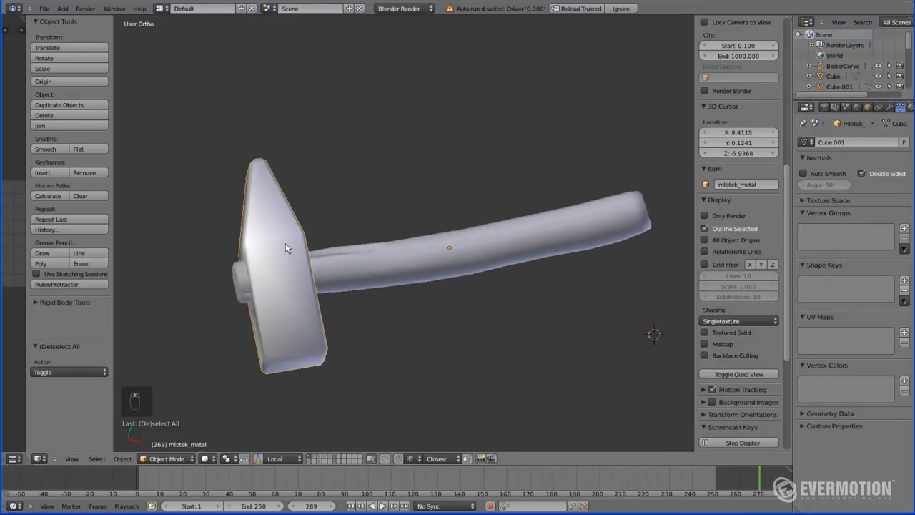
middle_drag(286, 249, 257, 218)
middle_drag(281, 189, 241, 224)
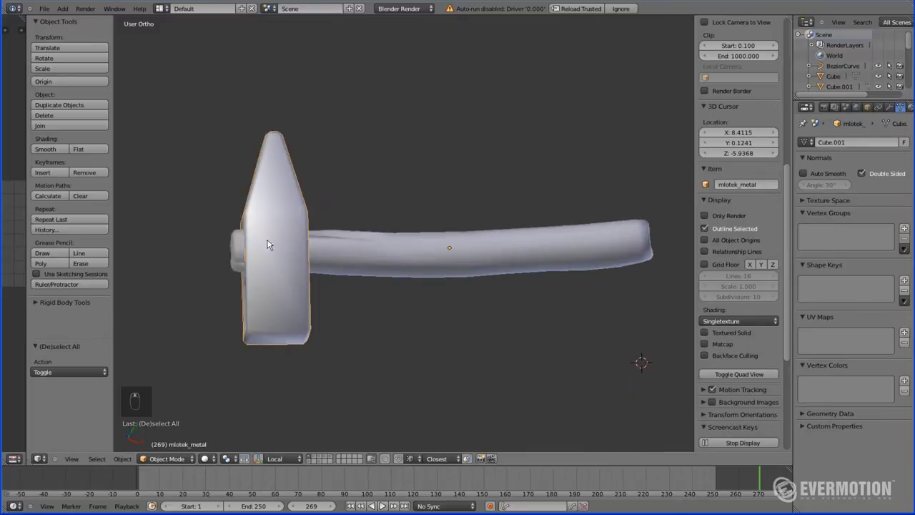
middle_drag(293, 252, 306, 210)
Open the hammer head's mesh in Edit Mode, isolate it in local view and deselect all its geometry
key(Tab)
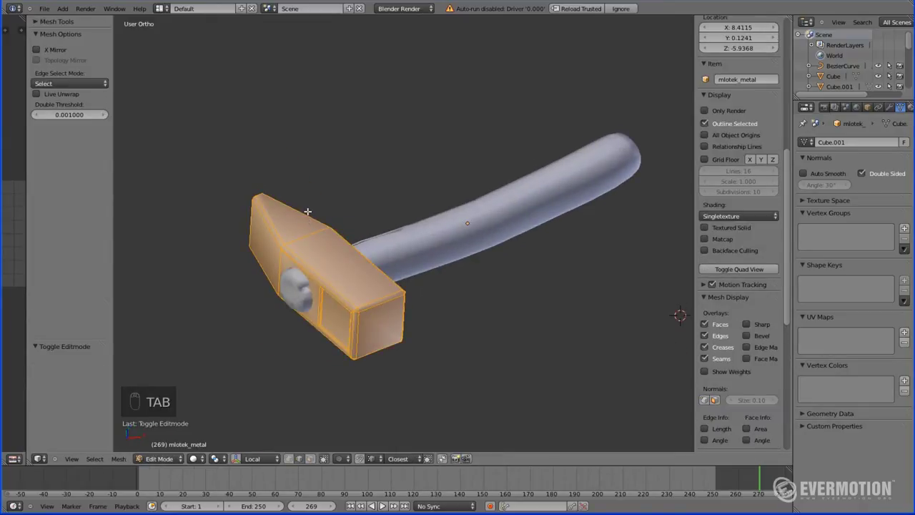
key(KP_Divide)
middle_drag(307, 212, 377, 219)
scroll(333, 214, up, 4)
key(a)
key(a)
scroll(307, 211, down, 3)
scroll(377, 219, up, 3)
Mark the edges along the long sides of the hammer head and bordering its striking end as seams
alt+right_click(305, 257)
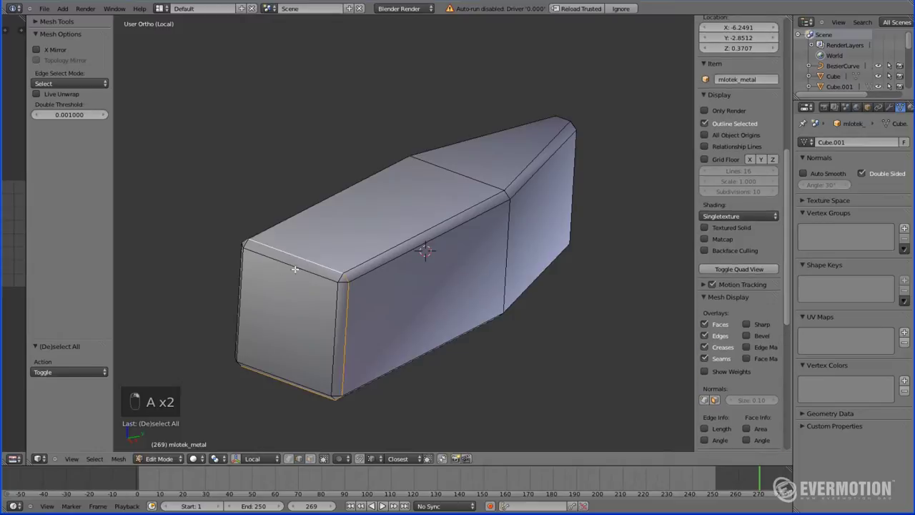
middle_drag(309, 268, 341, 262)
scroll(351, 262, up, 2)
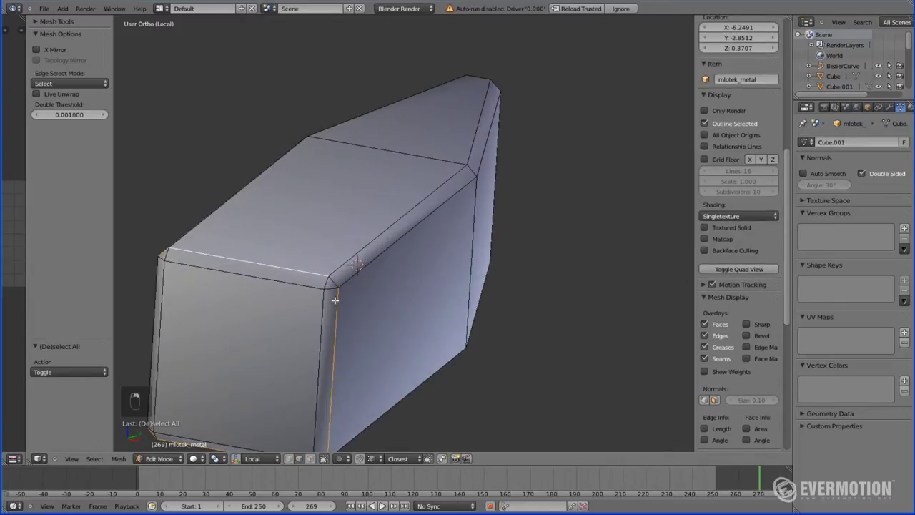
shift+right_click(336, 303)
scroll(348, 322, down, 4)
middle_drag(348, 323, 327, 307)
shift+right_click(375, 247)
middle_drag(540, 252, 497, 283)
shift+right_click(524, 288)
middle_drag(395, 305, 437, 224)
alt+shift+right_click(378, 321)
middle_drag(542, 366, 378, 336)
shift+right_drag(325, 327, 357, 335)
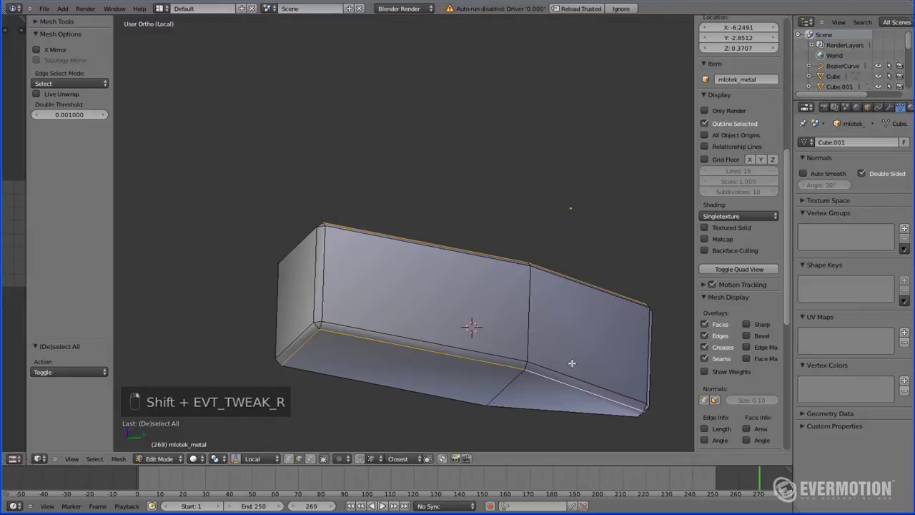
middle_drag(574, 364, 468, 301)
middle_drag(401, 214, 390, 286)
middle_drag(372, 382, 374, 333)
scroll(331, 296, up, 3)
middle_drag(331, 295, 396, 265)
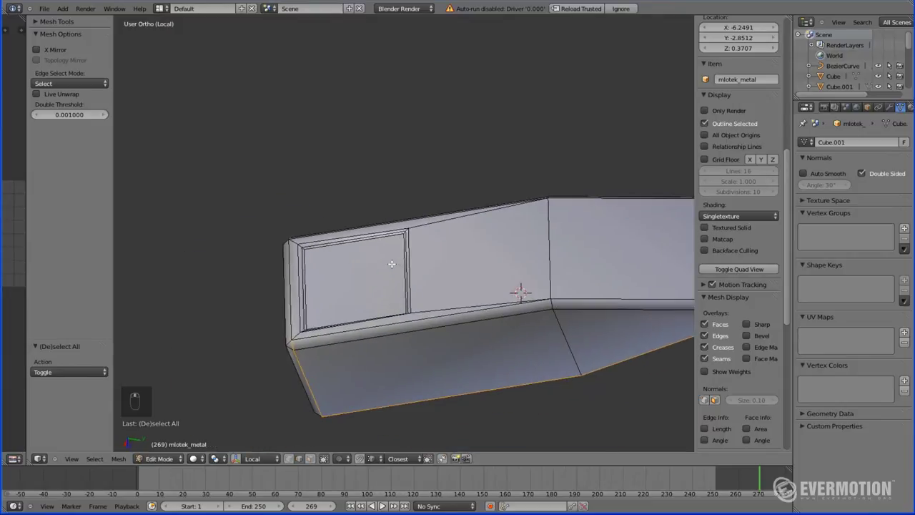
key(ctrl+e)
click(357, 252)
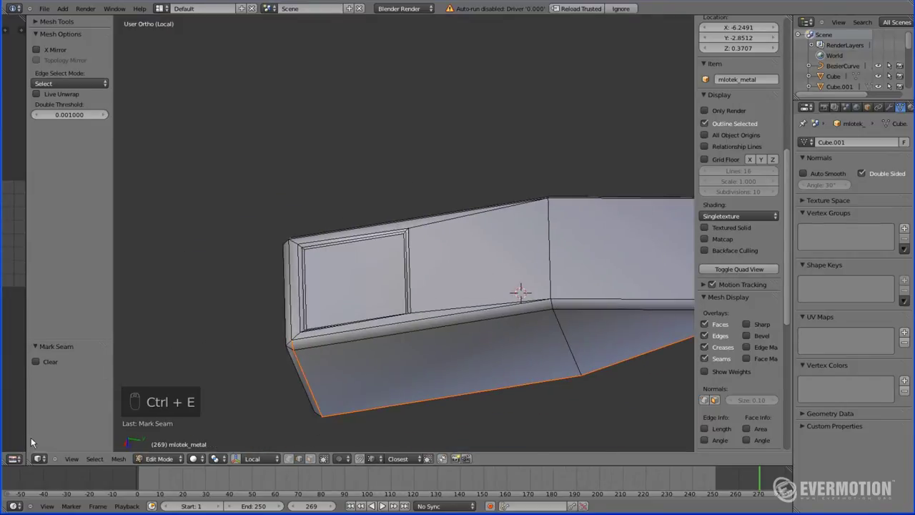
Widen the UV/Image Editor area next to the 3D view
drag(24, 439, 210, 438)
scroll(486, 339, down, 3)
middle_drag(486, 339, 489, 261)
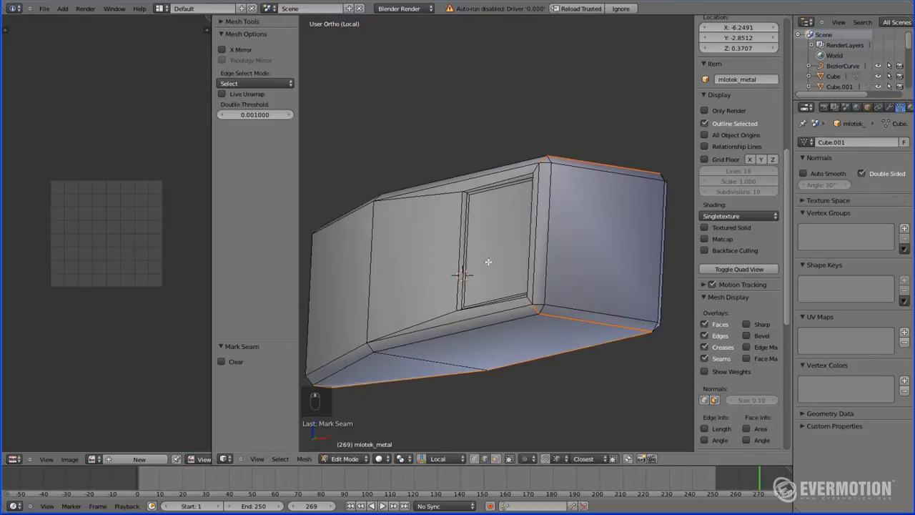
Clear the seam from the striking face's short lower corner edge and mark the adjacent vertical edge path as a seam
right_click(540, 308)
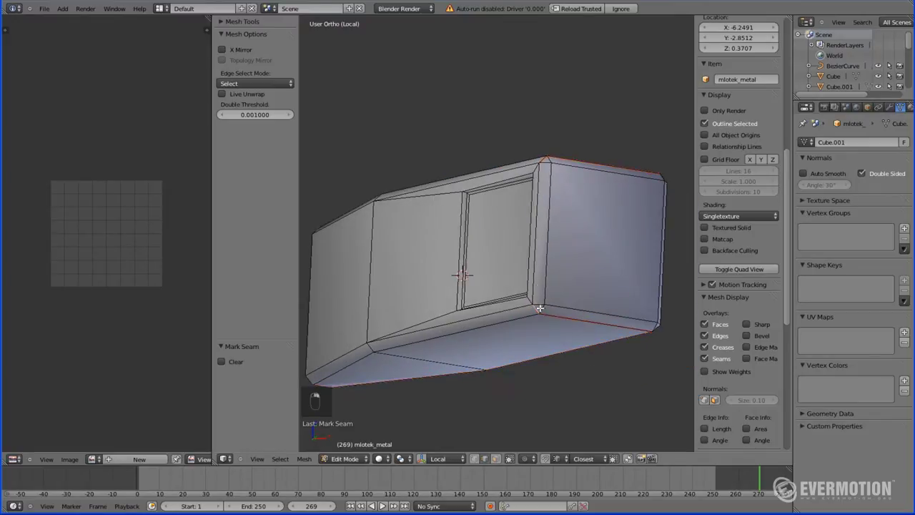
key(ctrl+e)
click(549, 168)
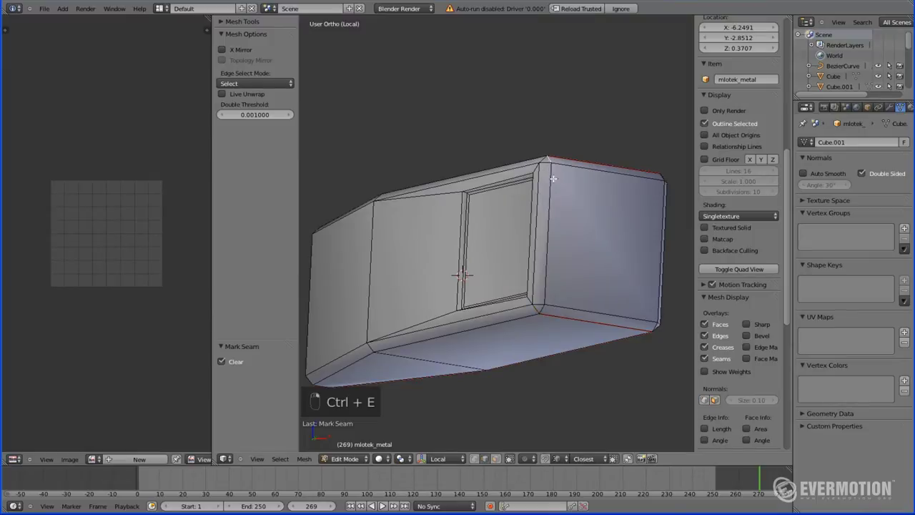
key(ctrl+e)
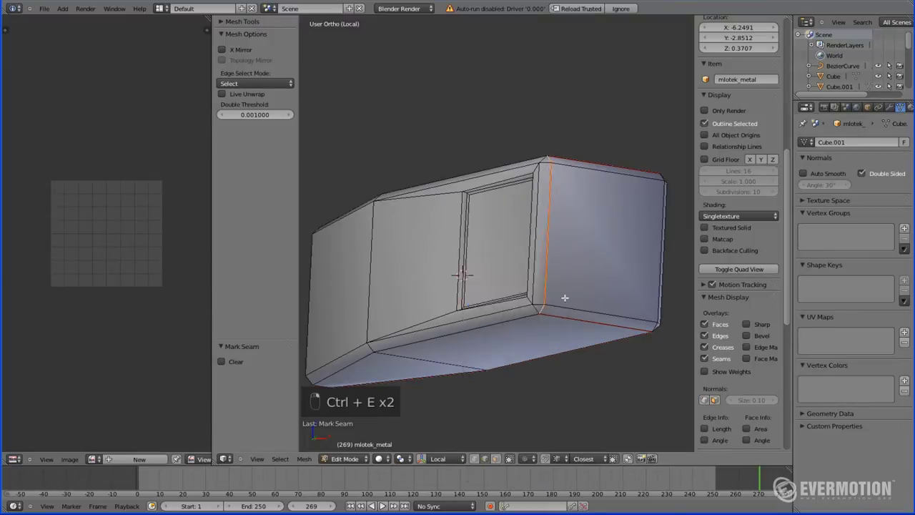
click(545, 301)
Select all of the hammer head's geometry and unwrap it along its marked seams
scroll(566, 305, down, 4)
middle_drag(566, 304, 479, 279)
key(a)
key(a)
key(a)
key(u)
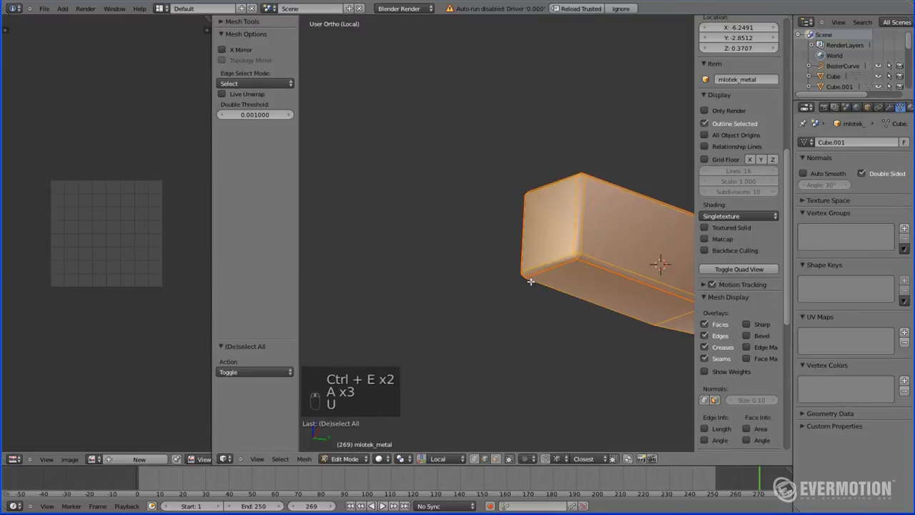
key(u)
scroll(97, 201, up, 5)
scroll(98, 201, down, 3)
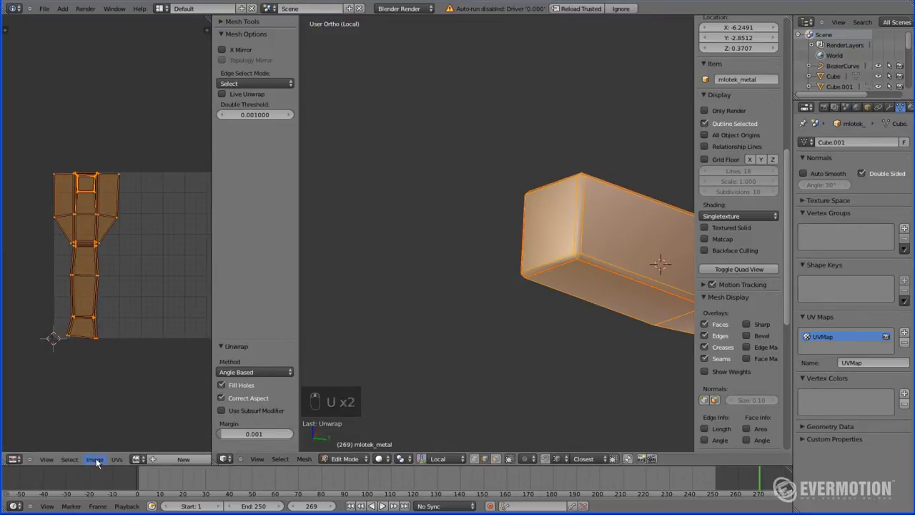
Create a new 1024 × 1024 image named Untitled with the UV Grid generated type
click(96, 460)
click(105, 452)
click(117, 461)
click(128, 475)
click(126, 462)
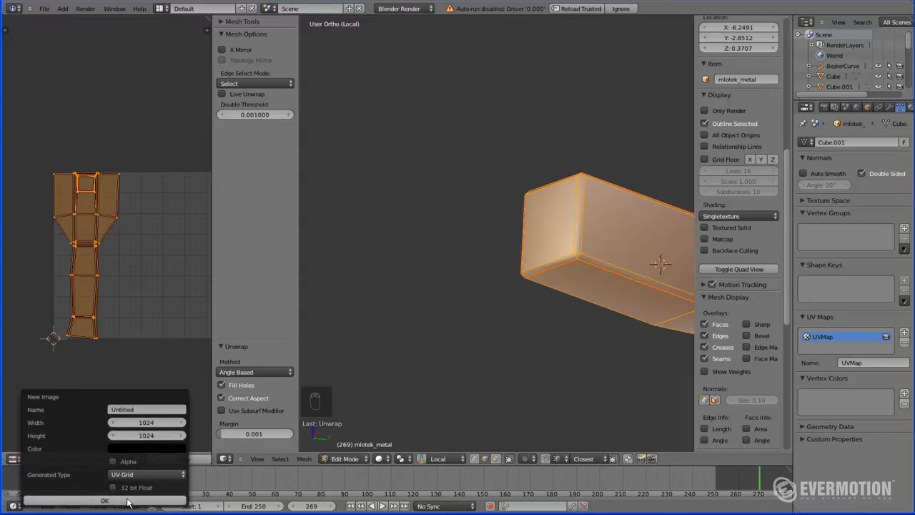
click(104, 500)
scroll(116, 326, down, 5)
Return to Object Mode and switch the viewport shading to Texture to show the checker pattern on the hammer head
key(Tab)
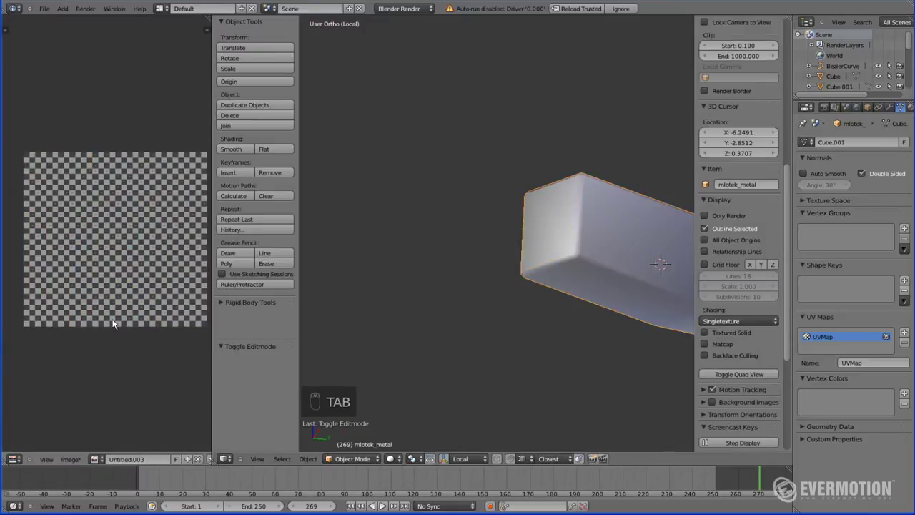
click(354, 459)
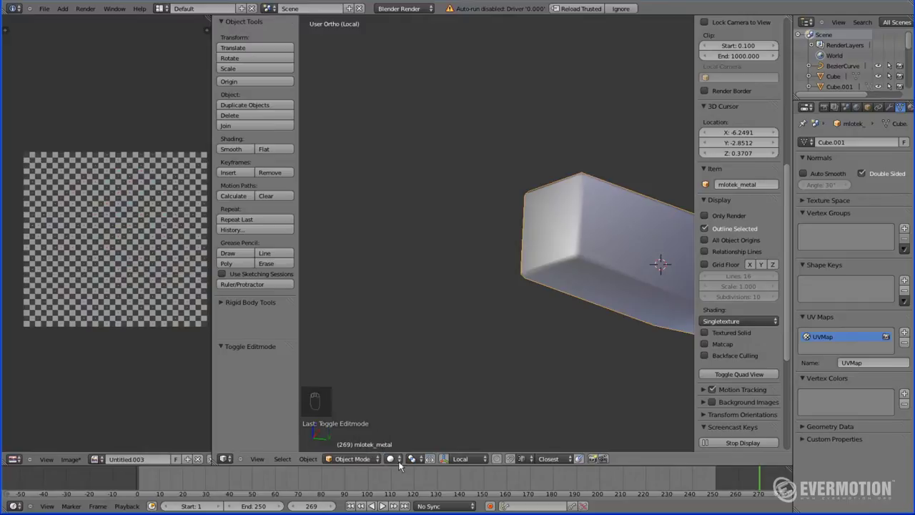
click(407, 414)
mouse_move(480, 382)
middle_down()
mouse_move(391, 307)
mouse_move(372, 306)
mouse_move(389, 289)
mouse_move(511, 276)
mouse_move(436, 272)
mouse_move(496, 293)
mouse_move(468, 301)
mouse_move(468, 343)
mouse_move(461, 205)
mouse_move(450, 208)
middle_up()
scroll(450, 208, up, 2)
Reopen the hammer head in Edit Mode and unwrap it again with the Conformal method
key(Tab)
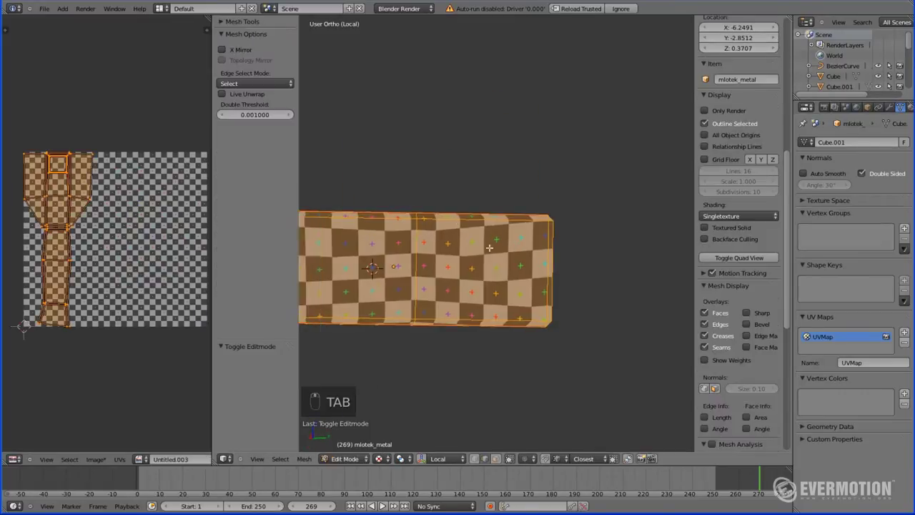
key(u)
click(529, 243)
click(253, 372)
click(243, 354)
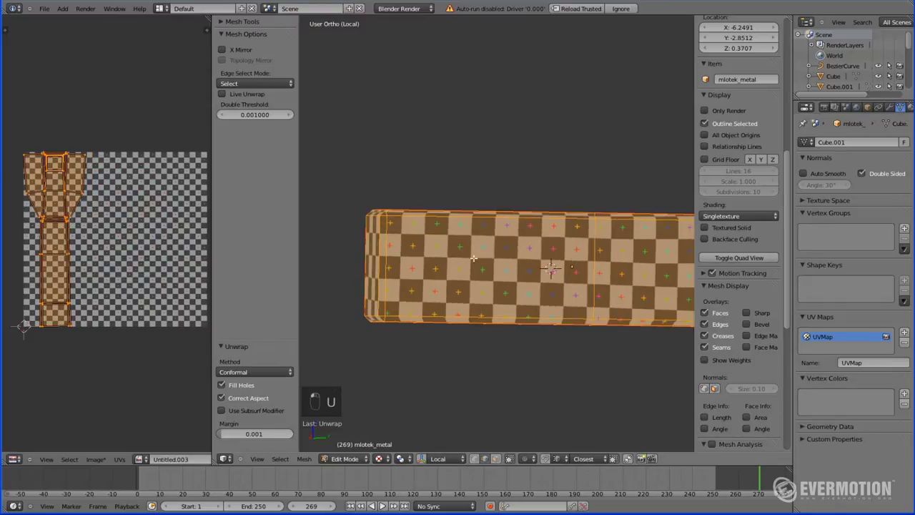
Examine the checker pattern on all sides of the hammer head with the Conformal unwrap method
scroll(500, 286, down, 3)
middle_drag(500, 286, 443, 266)
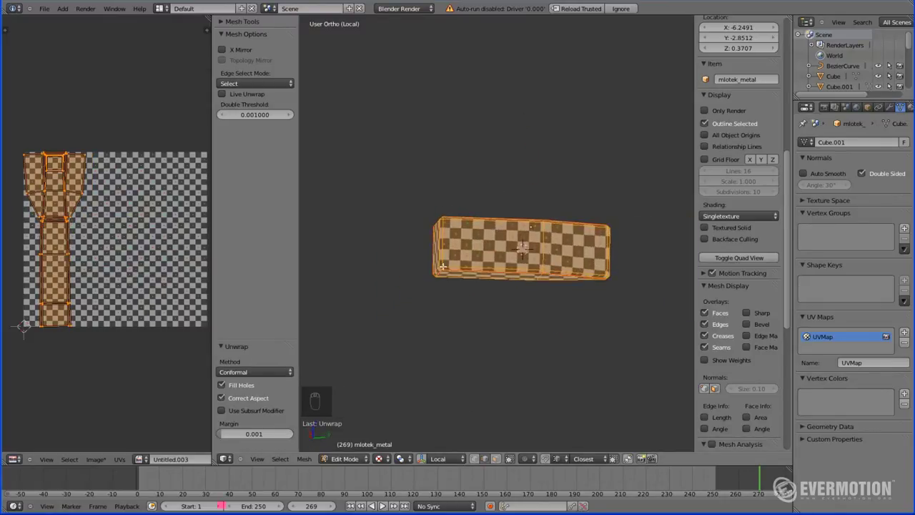
click(268, 372)
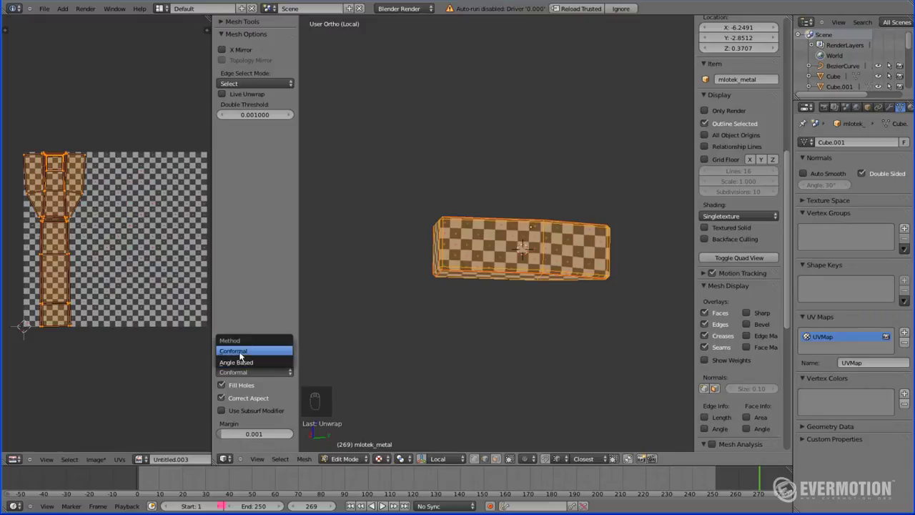
click(243, 352)
middle_drag(458, 244, 667, 131)
click(263, 371)
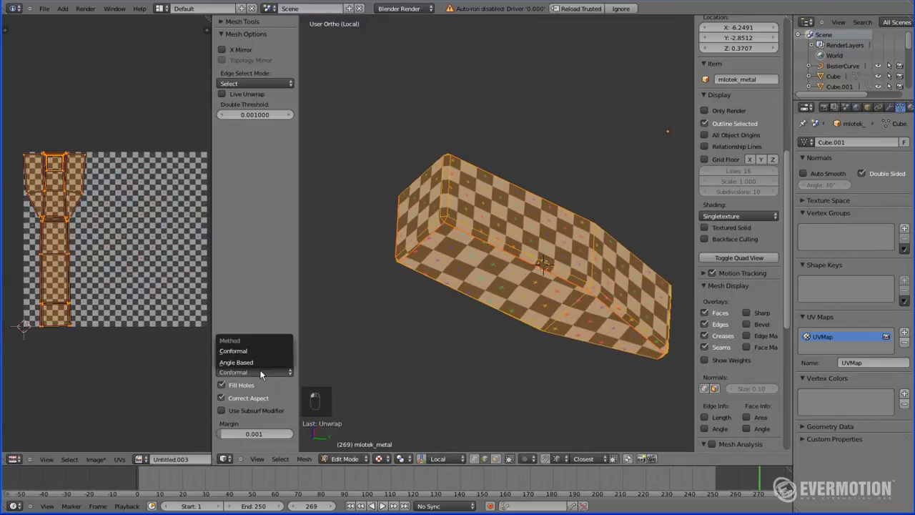
middle_drag(529, 161, 516, 277)
Leave Edit Mode and exit local view to bring back the whole hammer
key(Tab)
scroll(516, 236, up, 1)
middle_drag(517, 241, 500, 155)
scroll(535, 228, down, 2)
key(KP_Divide)
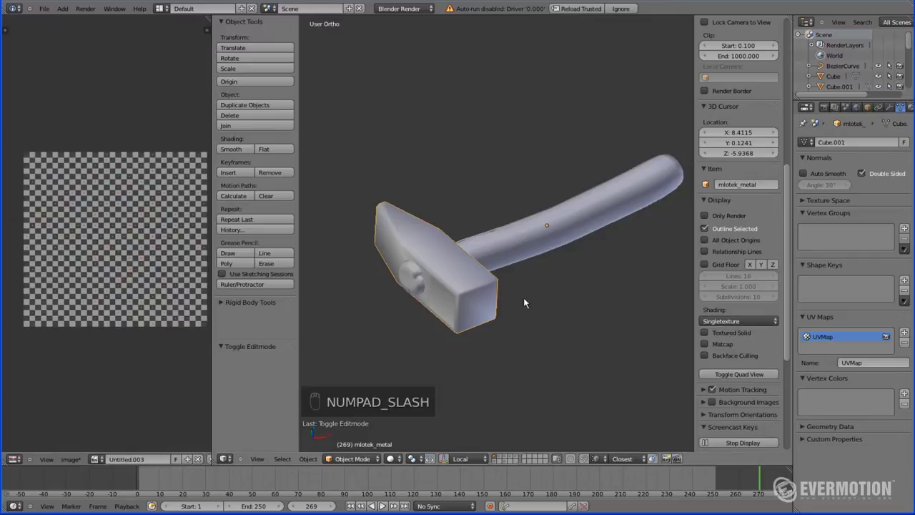
key(alt+z)
key(alt+z)
Isolate the hammer's handle in local view, enter Edit Mode and deselect all its geometry
right_click(524, 230)
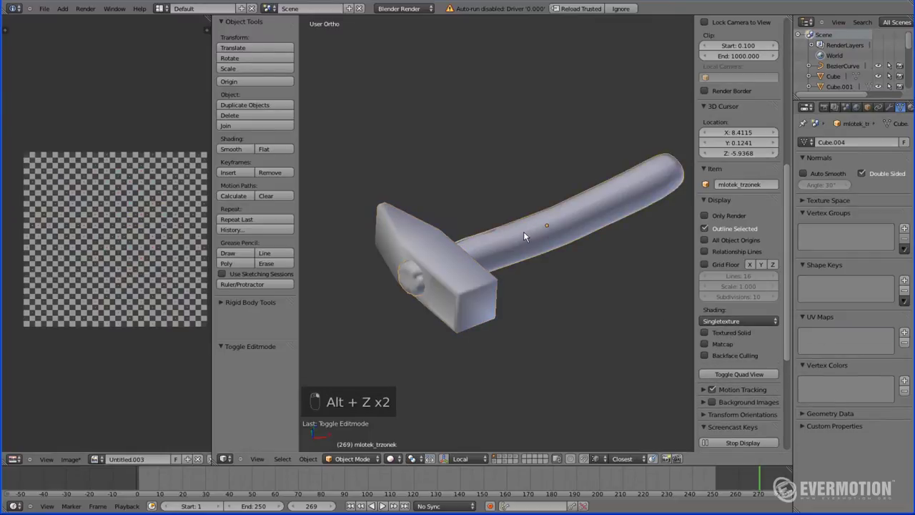
key(KP_Divide)
key(Tab)
scroll(507, 219, up, 3)
mouse_move(413, 269)
shift+middle_down()
mouse_move(507, 219)
mouse_move(531, 273)
mouse_move(429, 266)
mouse_move(513, 263)
mouse_move(519, 244)
mouse_move(551, 284)
mouse_move(498, 222)
mouse_move(493, 153)
mouse_move(529, 151)
mouse_move(548, 206)
mouse_move(515, 184)
mouse_move(384, 164)
mouse_move(585, 160)
mouse_move(548, 182)
mouse_move(558, 168)
mouse_move(543, 139)
mouse_move(530, 157)
mouse_move(467, 143)
mouse_move(454, 188)
mouse_move(481, 148)
mouse_move(486, 172)
mouse_move(532, 178)
mouse_move(416, 127)
mouse_move(405, 138)
mouse_move(461, 108)
shift+middle_up()
key(a)
key(a)
Select an edge inside the handle's long groove and the edge loop around the grooved end face
scroll(456, 238, up, 3)
scroll(505, 229, down, 3)
alt+right_click(601, 152)
key(z)
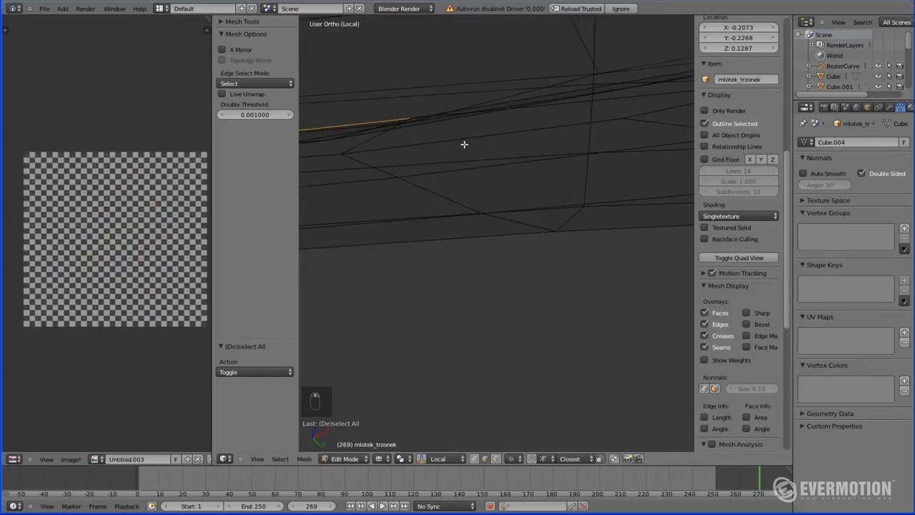
middle_drag(471, 142, 468, 172)
scroll(468, 172, up, 7)
alt+shift+right_click(495, 149)
scroll(506, 145, down, 3)
key(z)
mouse_move(506, 147)
middle_down()
mouse_move(508, 184)
mouse_move(436, 162)
mouse_move(591, 286)
mouse_move(527, 198)
mouse_move(413, 169)
mouse_move(523, 202)
middle_up()
scroll(502, 183, down, 8)
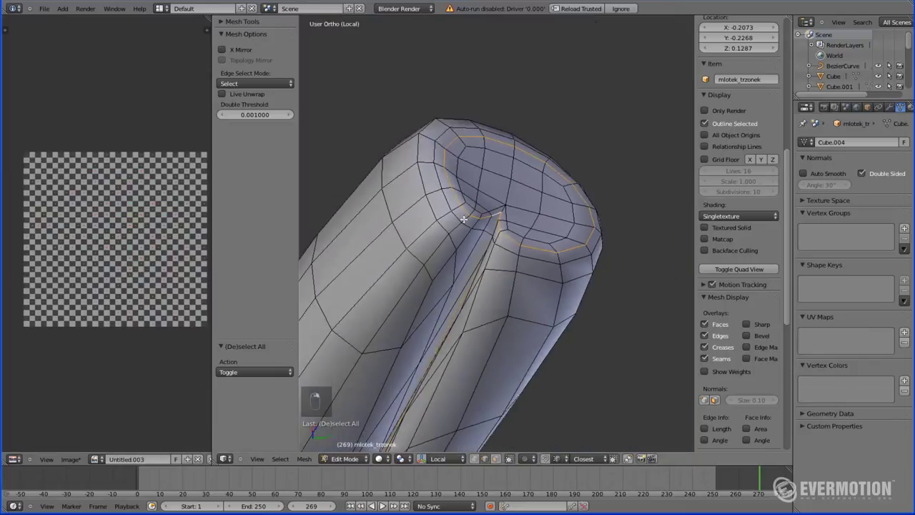
Extend the edge selection lengthwise from the long groove along the handle toward its short-slotted end
middle_drag(502, 184, 531, 290)
shift+middle_drag(401, 179, 550, 294)
scroll(522, 231, up, 3)
key(z)
shift+middle_drag(490, 289, 402, 220)
scroll(402, 221, up, 4)
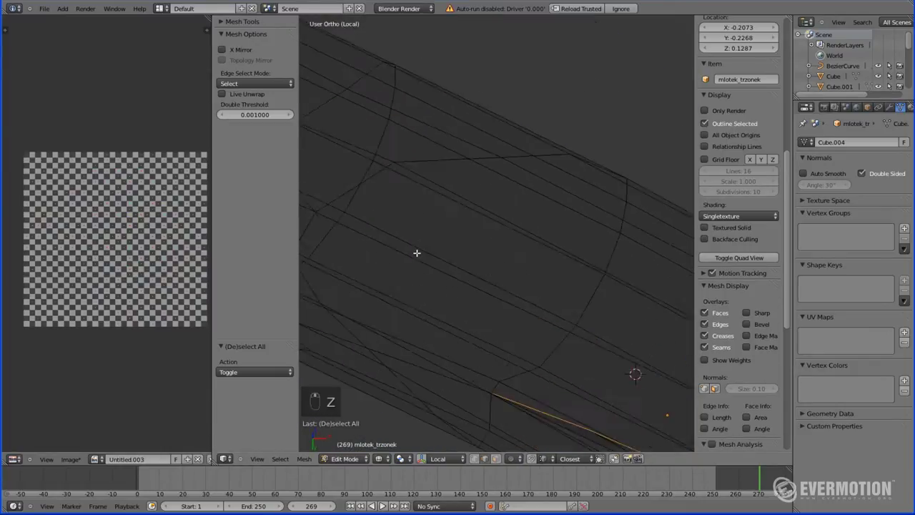
key(z)
scroll(439, 390, down, 3)
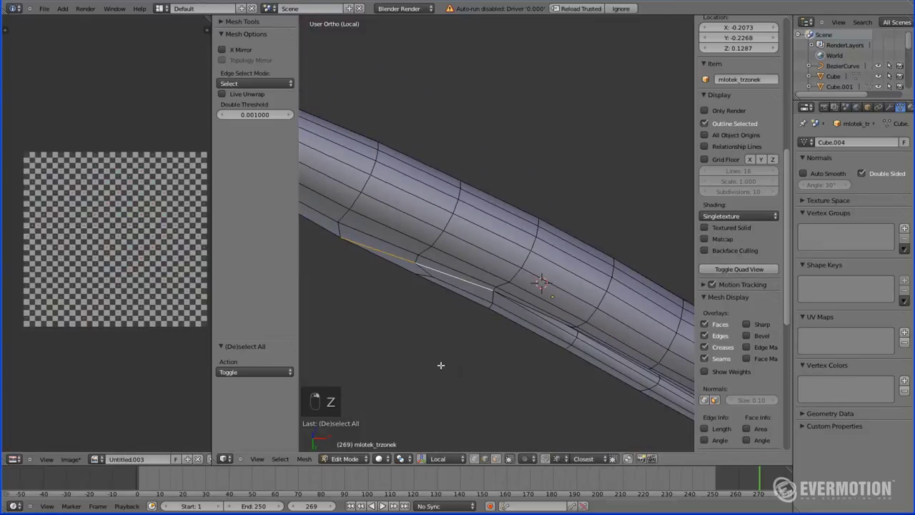
mouse_move(439, 368)
middle_down()
mouse_move(484, 292)
mouse_move(394, 279)
mouse_move(409, 216)
middle_up()
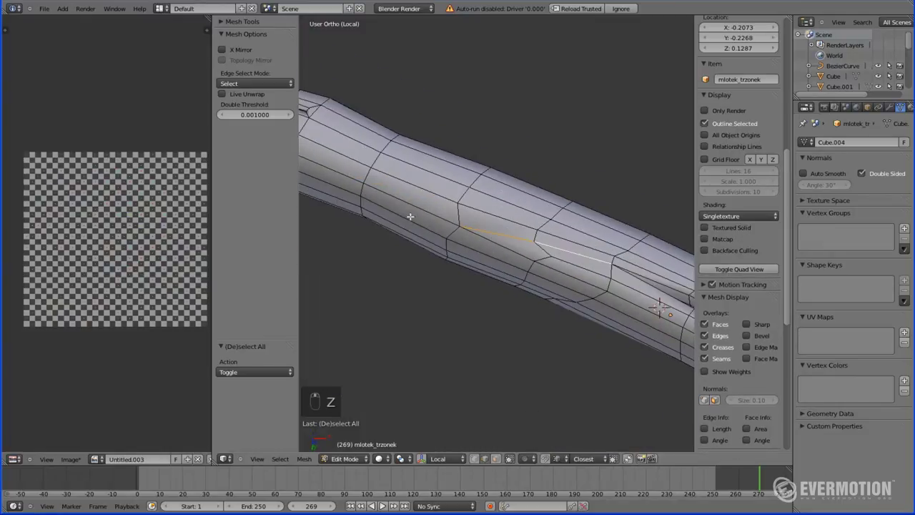
shift+right_click(348, 177)
shift+middle_drag(348, 177, 455, 150)
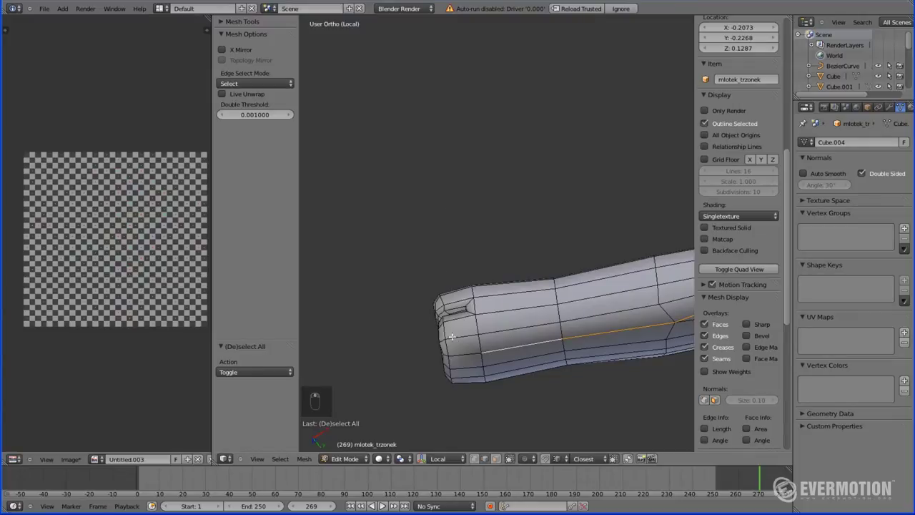
Add the edges around the handle's slotted end and along its slot to the selection and mark all selected edges as seams
middle_drag(446, 326, 470, 353)
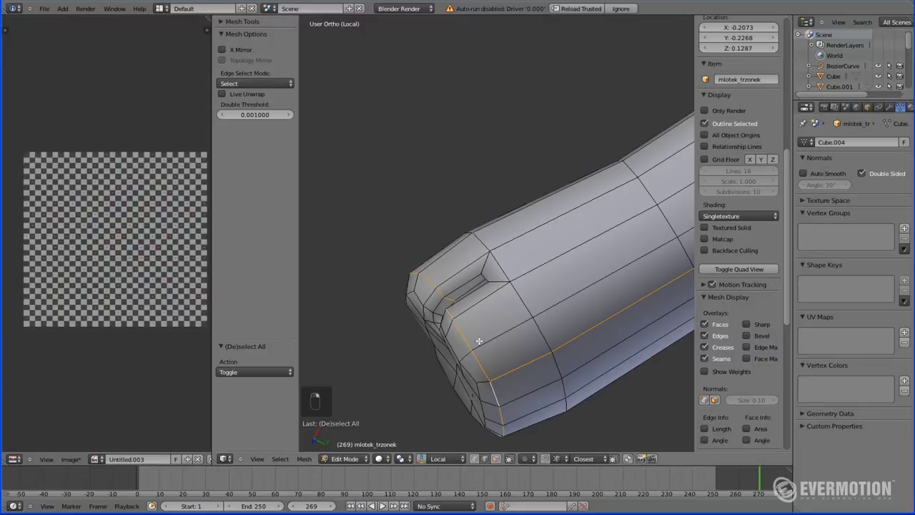
middle_drag(479, 333, 482, 196)
scroll(483, 196, up, 2)
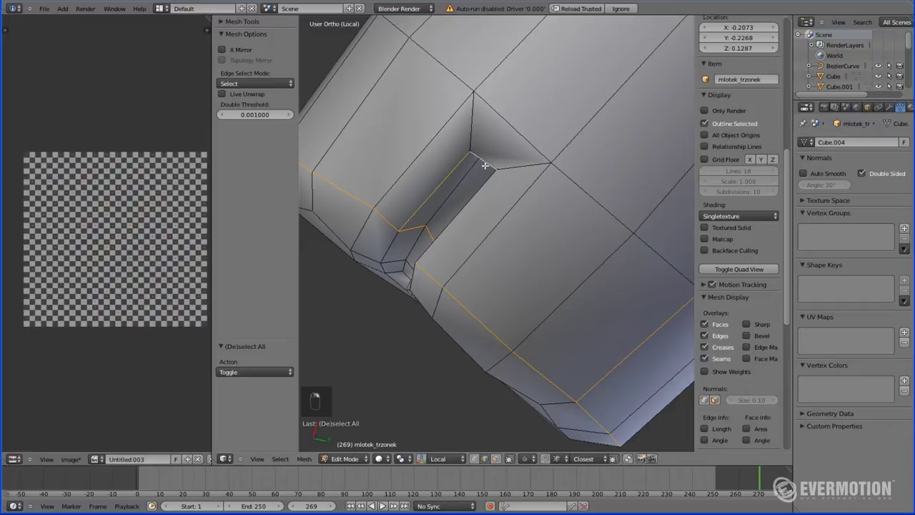
key(z)
scroll(442, 223, down, 6)
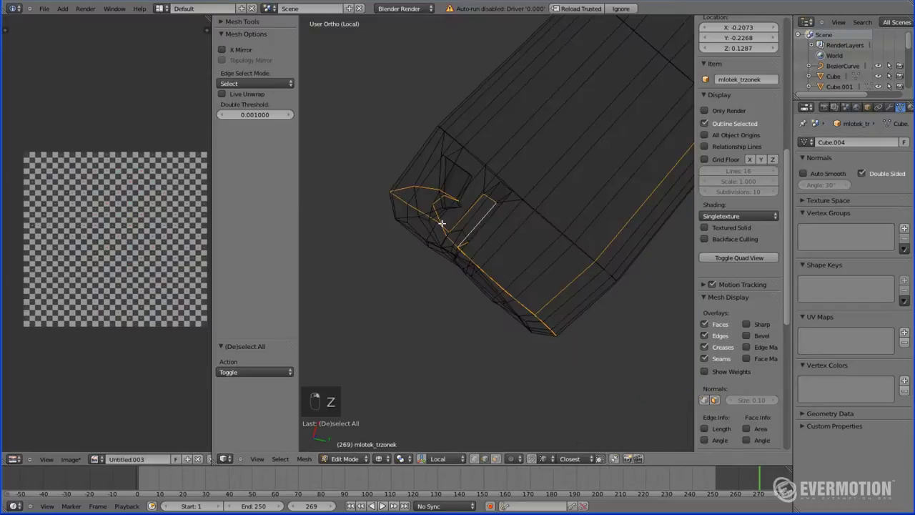
mouse_move(477, 247)
middle_down()
mouse_move(493, 217)
mouse_move(214, 115)
mouse_move(401, 210)
mouse_move(453, 88)
mouse_move(501, 153)
middle_up()
key(z)
middle_drag(405, 169, 478, 231)
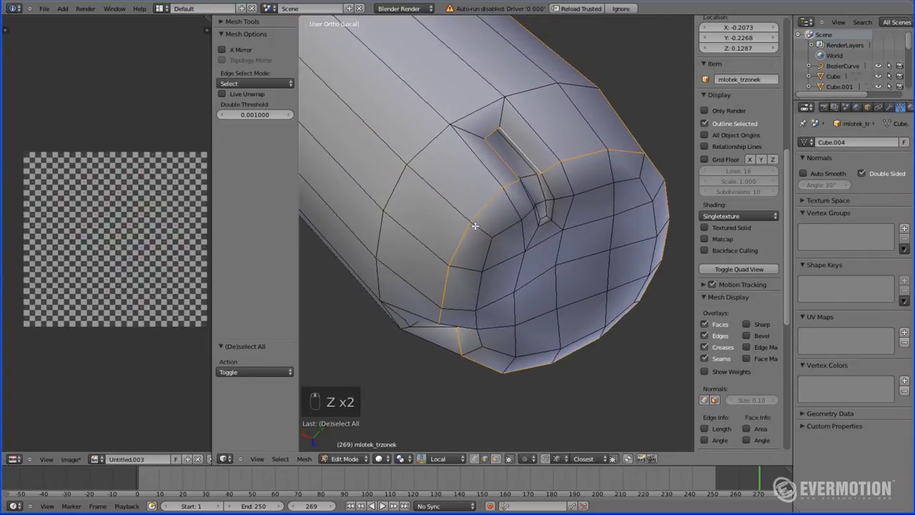
key(ctrl+e)
click(475, 226)
Select all of the handle's geometry, unwrap it and show it with textured viewport shading
scroll(489, 222, down, 8)
key(a)
key(a)
key(a)
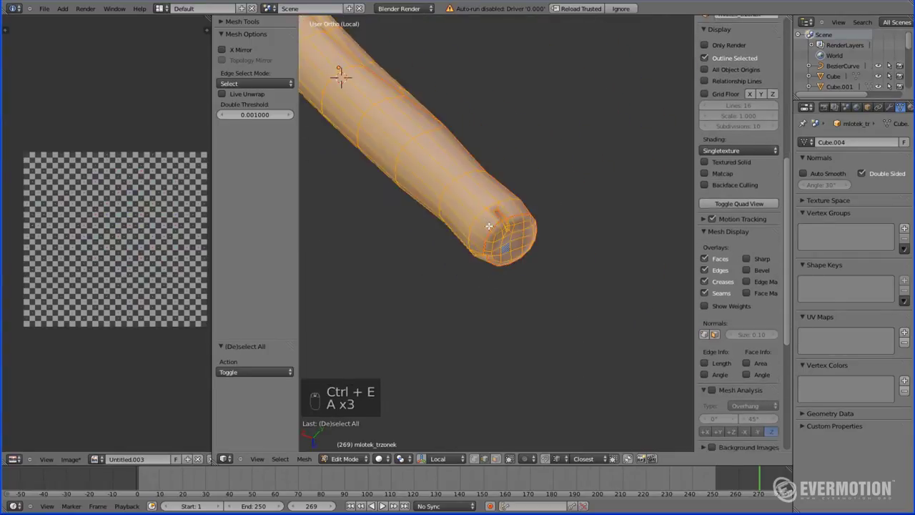
key(u)
key(u)
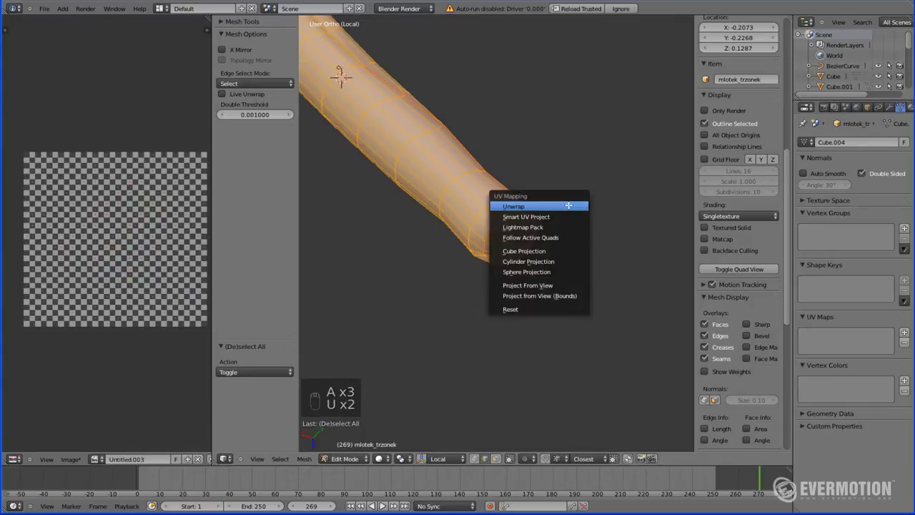
click(550, 205)
key(alt+z)
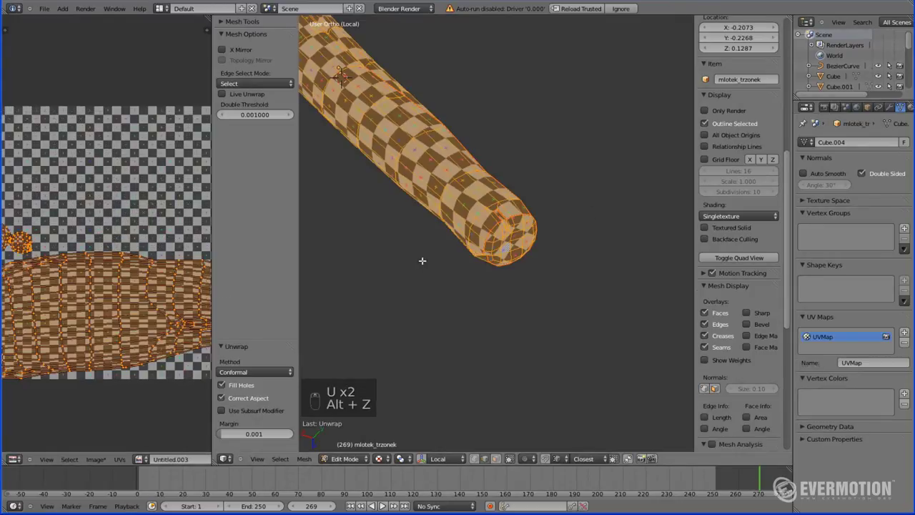
middle_drag(429, 260, 319, 285)
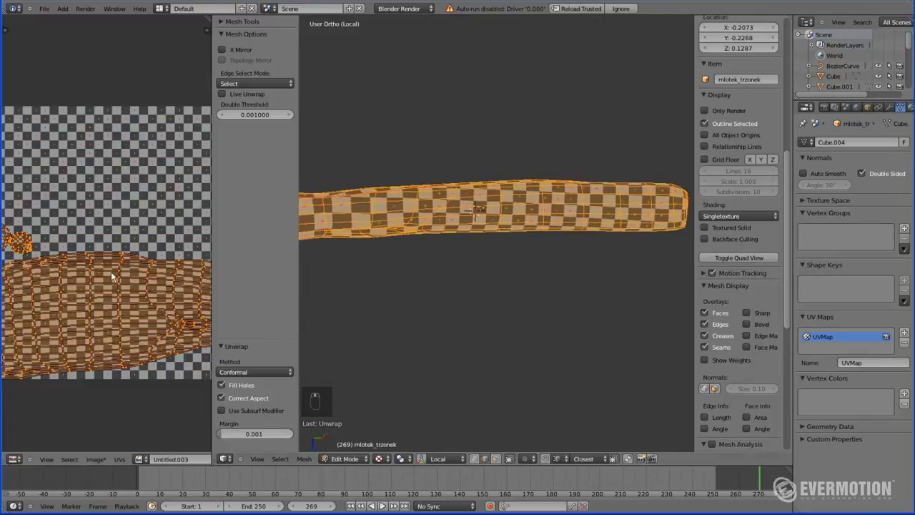
scroll(119, 280, down, 2)
Try the Angle Based unwrap method on the handle, then return to Conformal to compare the checker pattern
click(232, 371)
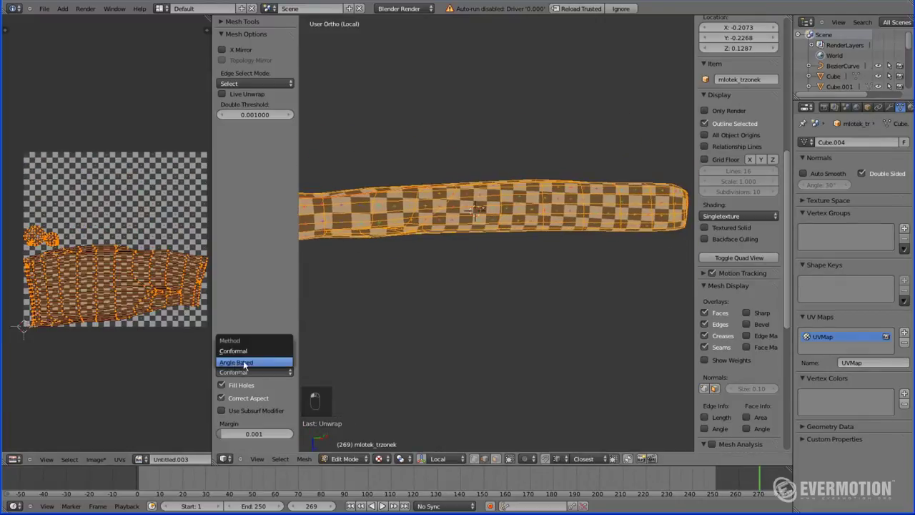
click(236, 362)
middle_drag(406, 261, 373, 333)
click(261, 372)
click(256, 351)
shift+middle_drag(476, 221, 422, 227)
scroll(422, 226, down, 2)
middle_drag(553, 212, 464, 242)
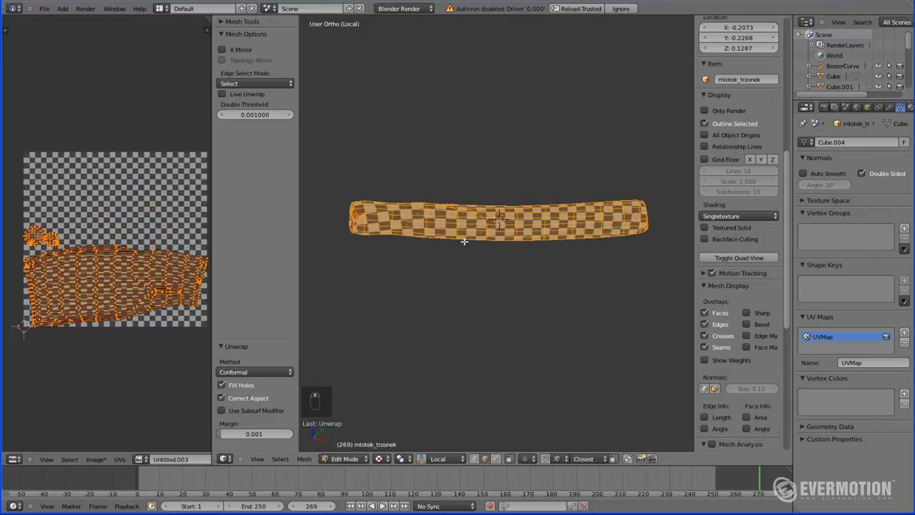
Set the handle's unwrap method to Angle Based
click(281, 370)
click(282, 359)
middle_drag(582, 210, 465, 229)
Leave the handle's Edit Mode and local view, and show the whole hammer in solid shading
key(Tab)
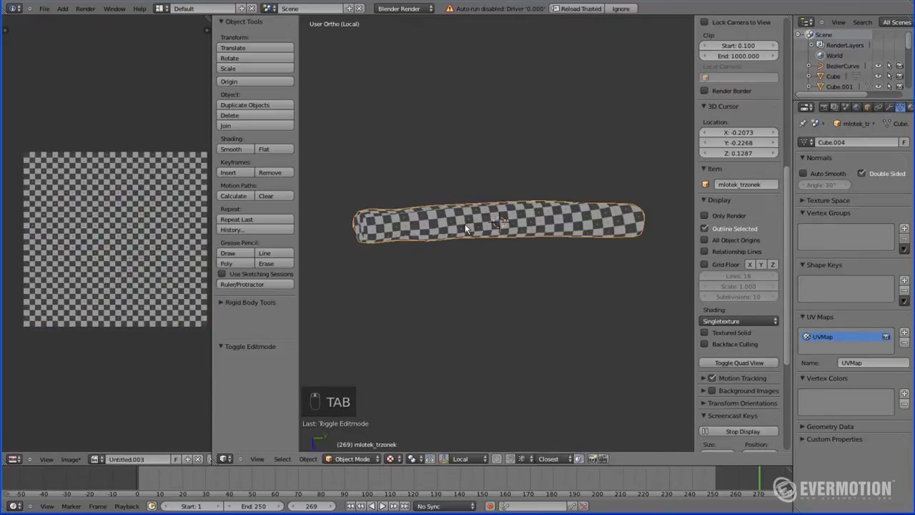
key(KP_Divide)
key(alt+z)
middle_drag(455, 294, 495, 261)
key(alt+z)
middle_drag(467, 226, 455, 213)
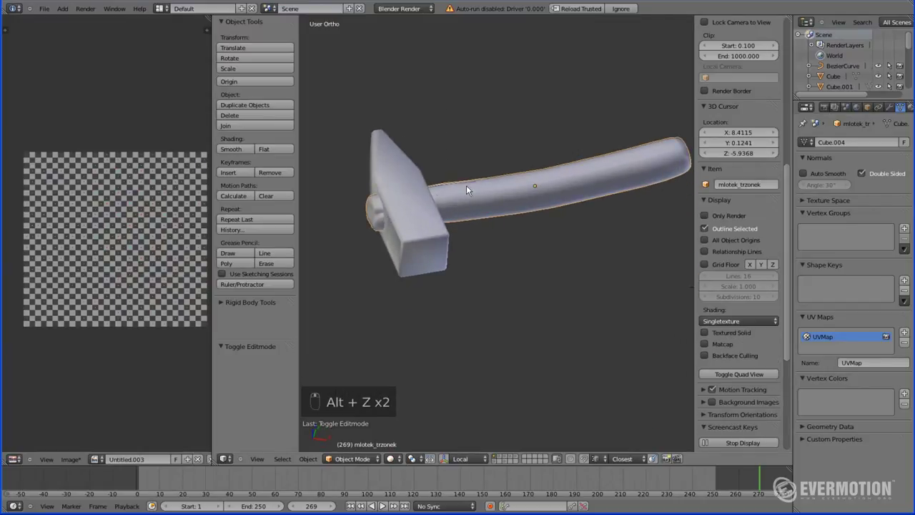
Examine the checker pattern on the hammer's head and handle together in textured shading
right_click(434, 182)
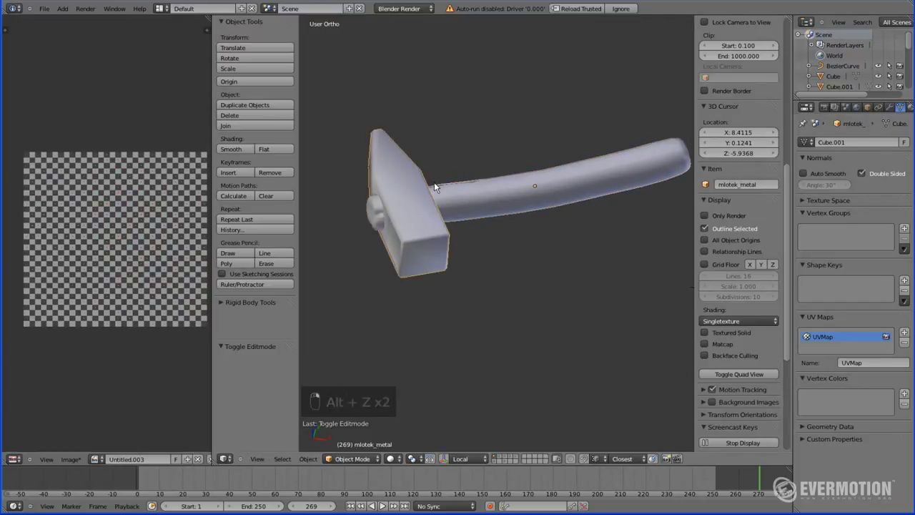
right_click(434, 183)
mouse_move(379, 166)
middle_down()
mouse_move(482, 188)
mouse_move(458, 186)
mouse_move(466, 205)
mouse_move(530, 159)
mouse_move(420, 182)
middle_up()
right_click(461, 194)
key(alt+z)
key(a)
scroll(471, 164, down, 3)
scroll(471, 164, up, 3)
key(alt+z)
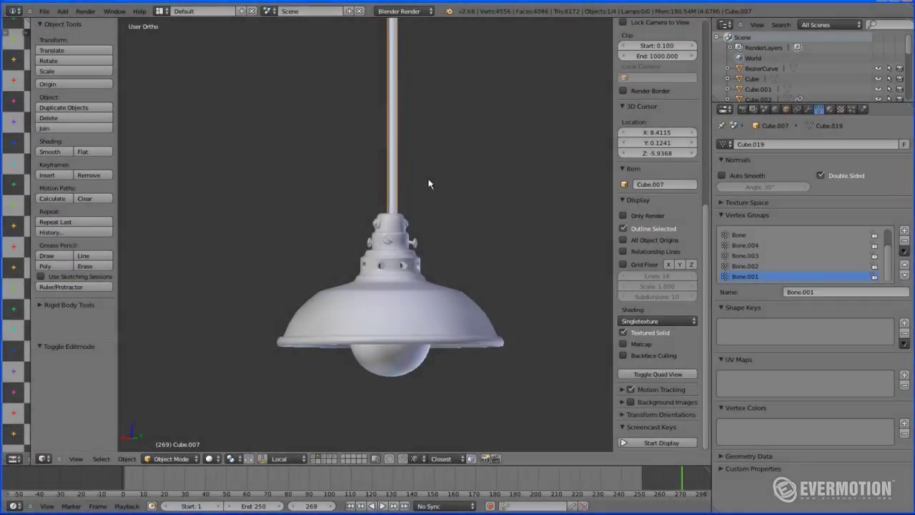
Inspect the pendant lamp's parts by selecting its shade and its bulb in turn
mouse_move(429, 184)
middle_down()
mouse_move(427, 157)
mouse_move(444, 145)
mouse_move(413, 175)
middle_up()
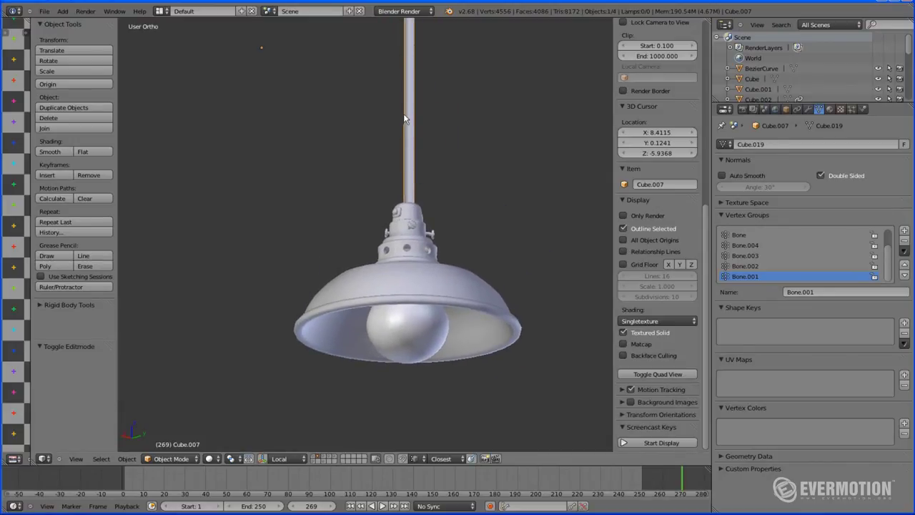
right_click(399, 306)
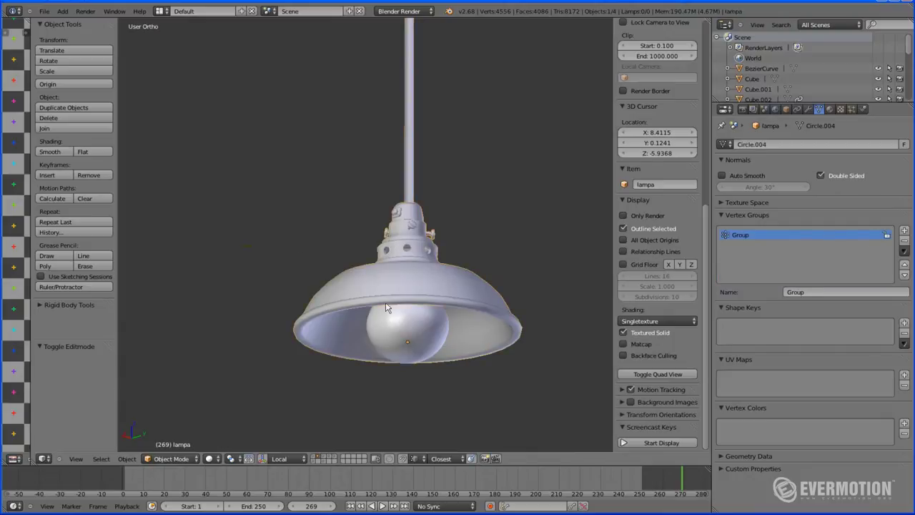
right_click(424, 336)
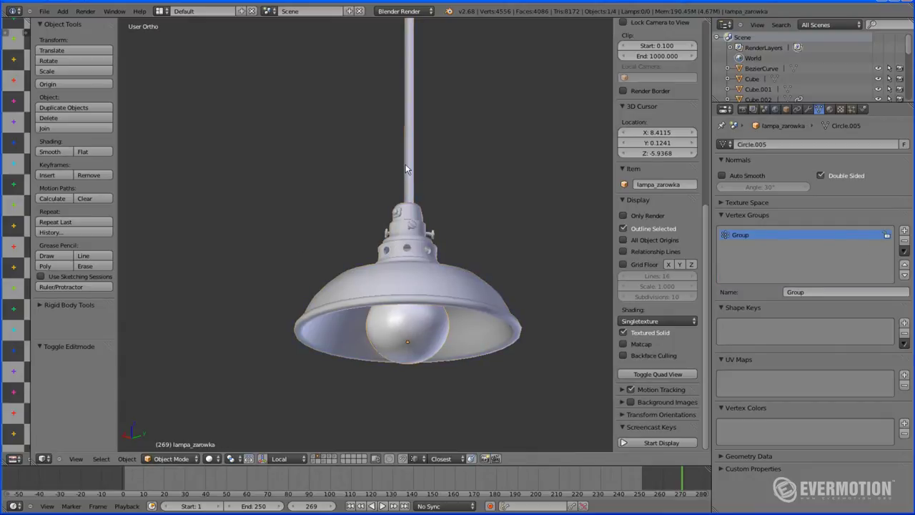
Turn off the viewport display of the Subsurf modifiers on the bulb, the shade and the hanging rod
click(809, 110)
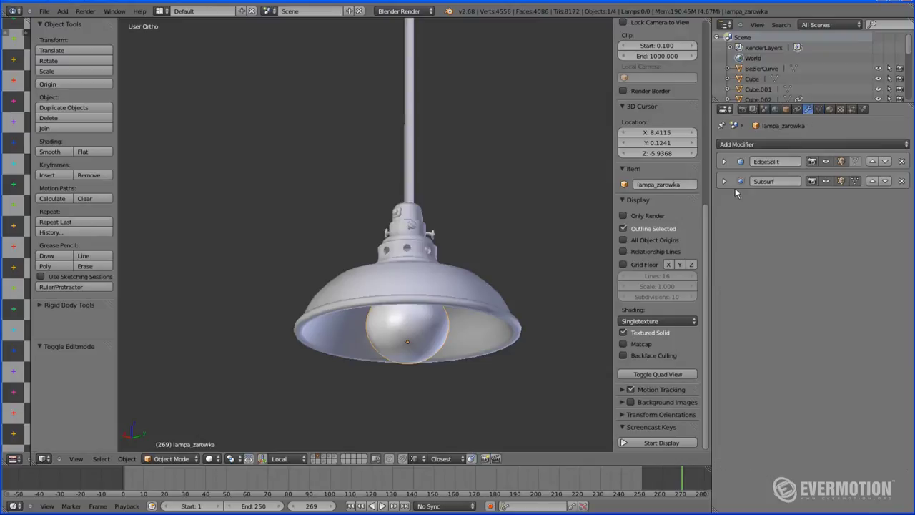
right_click(434, 266)
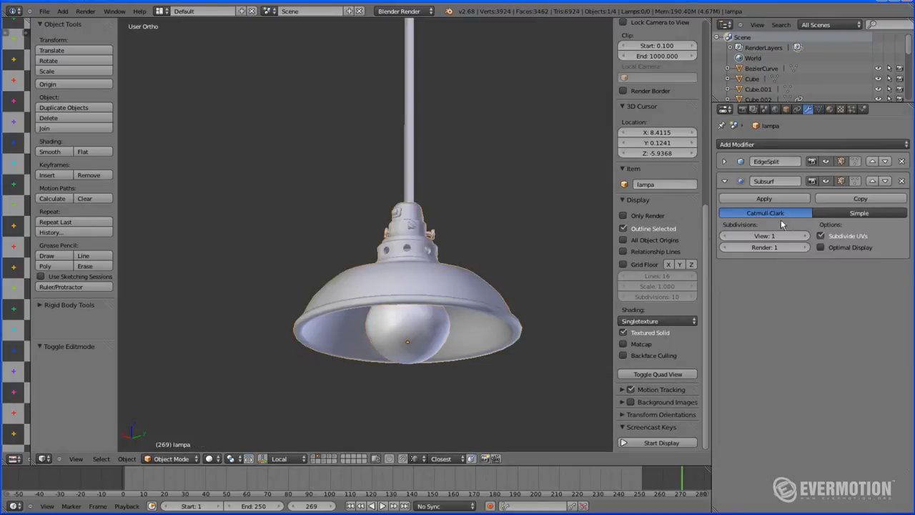
click(827, 181)
right_click(414, 153)
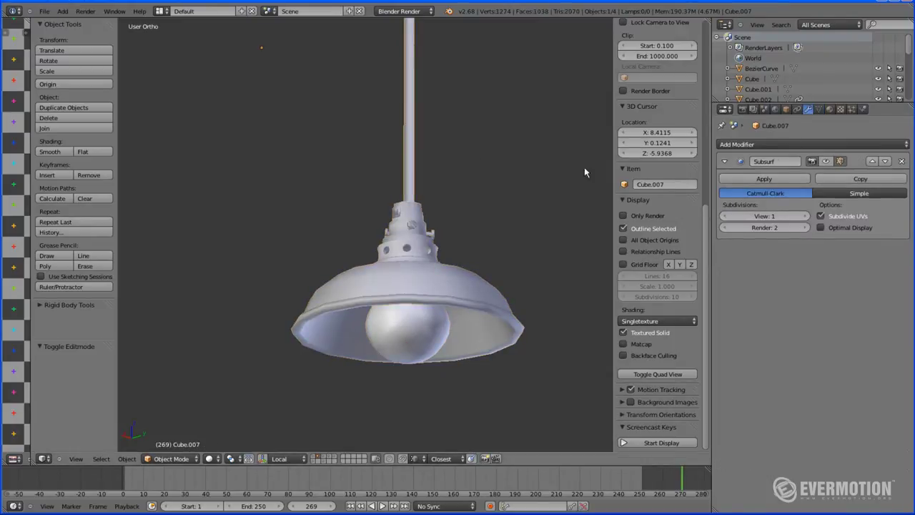
Open the lamp's hanging rod in Edit Mode and clear its selection
middle_drag(454, 163, 449, 212)
key(Tab)
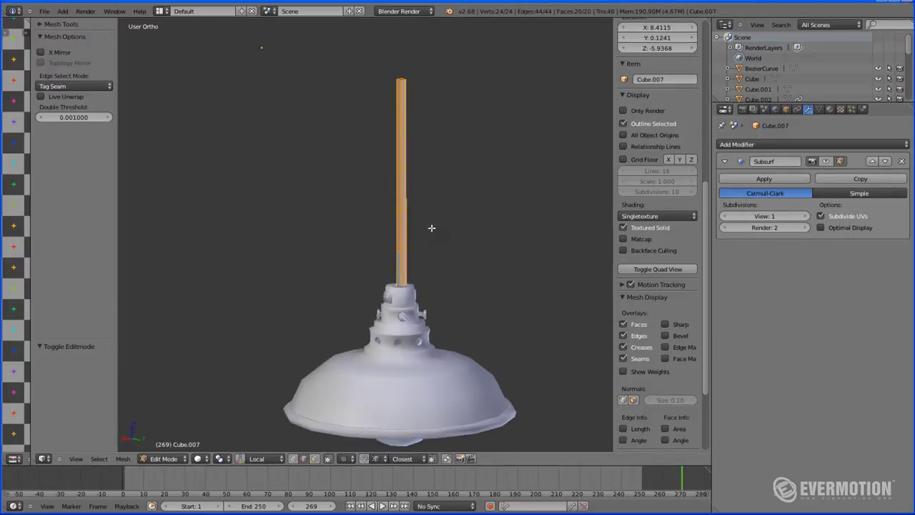
key(a)
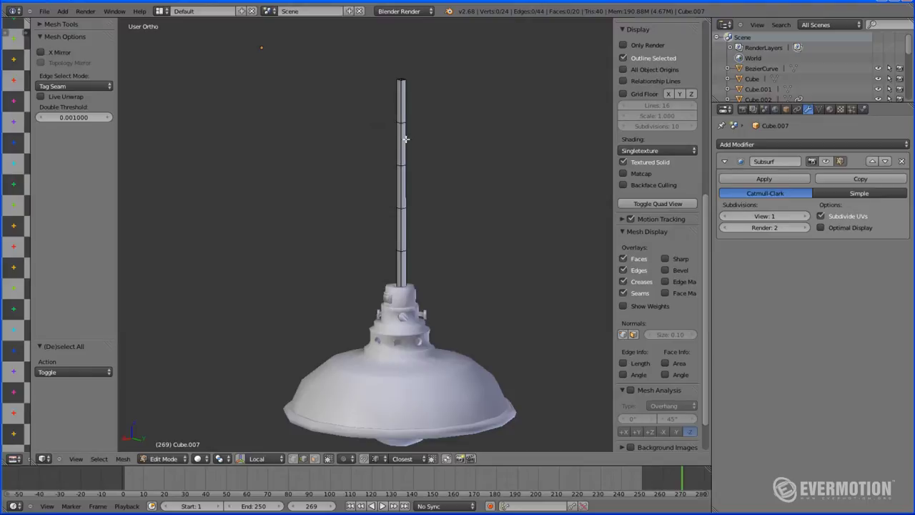
middle_drag(401, 127, 406, 121)
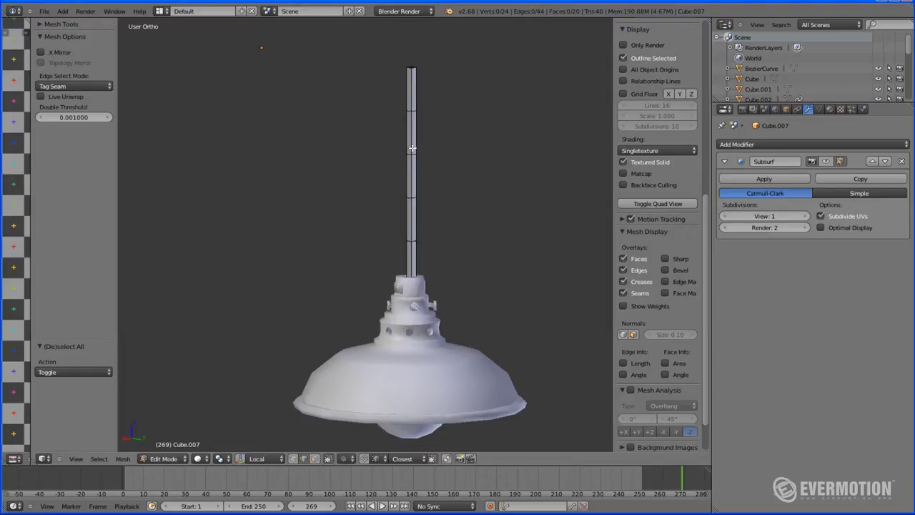
Set the Edge Select Mode to Tag Seam and tag a seam along the rod's full length
click(84, 87)
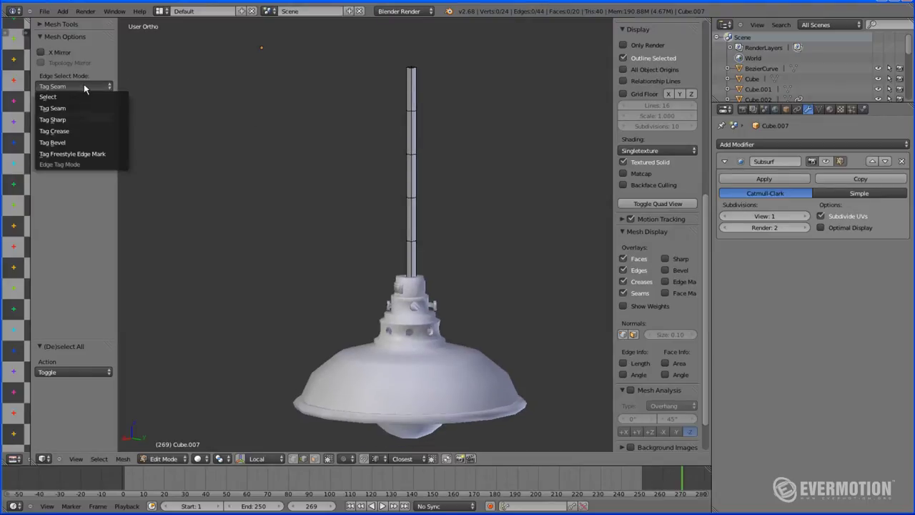
click(74, 95)
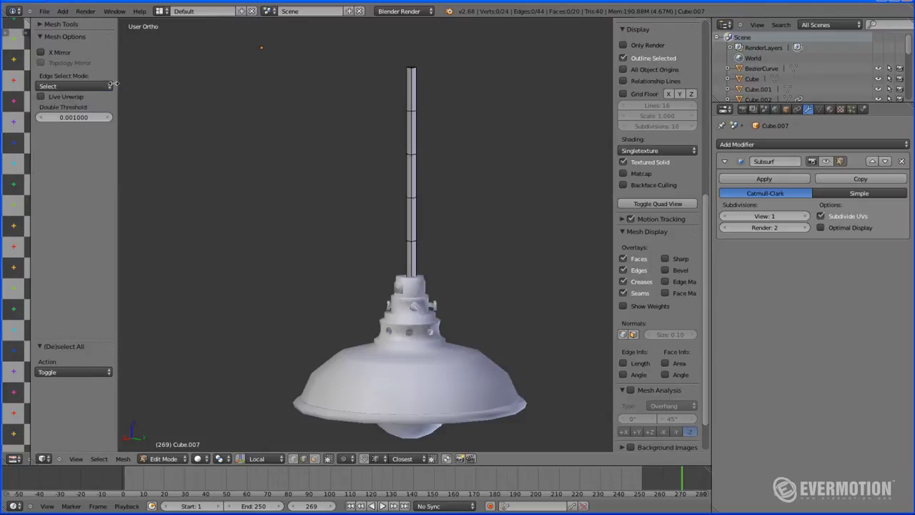
click(74, 85)
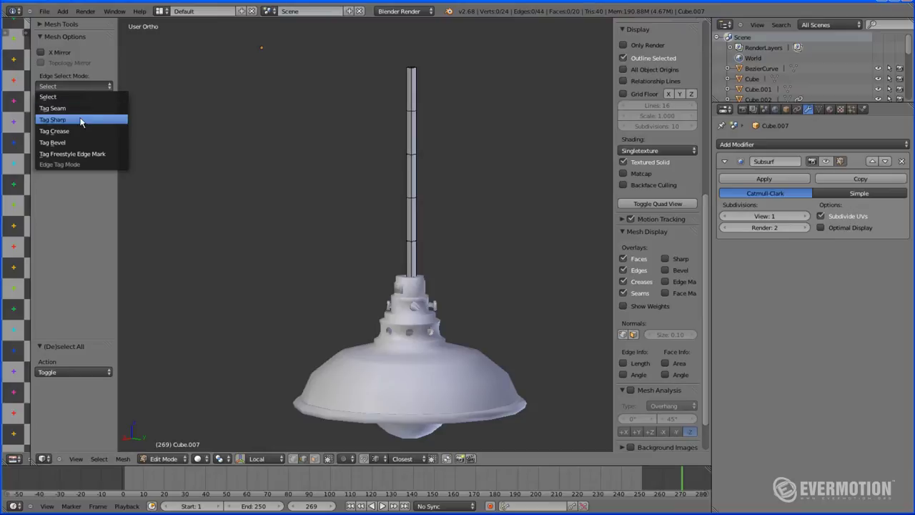
click(79, 108)
right_click(410, 90)
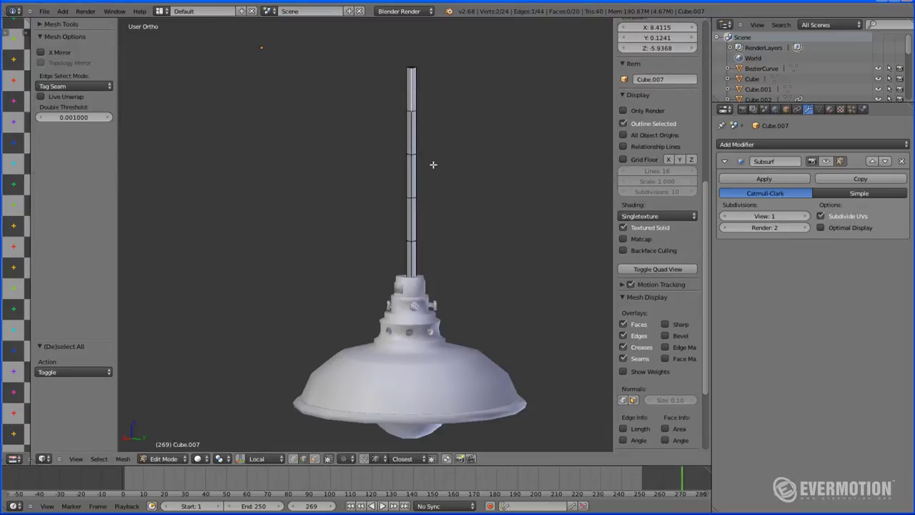
ctrl+right_click(410, 252)
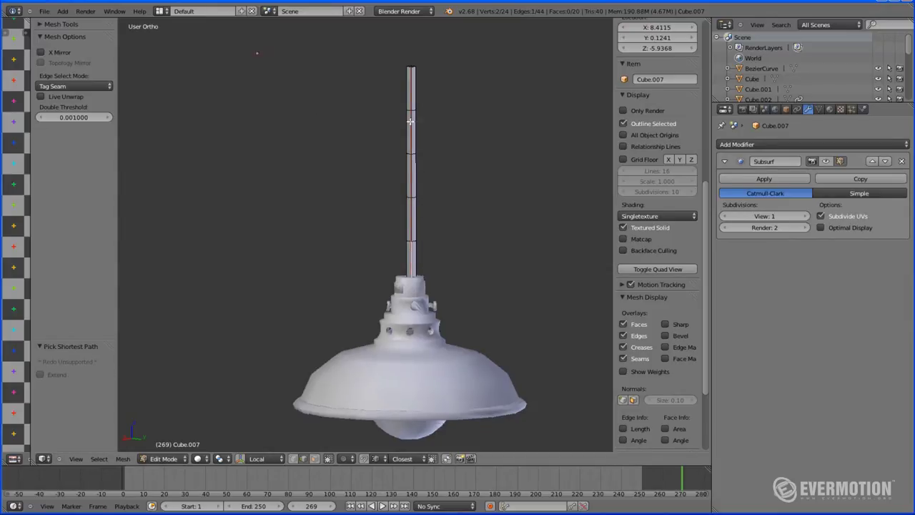
Select the rod's entire mesh and unwrap it
key(a)
key(a)
key(u)
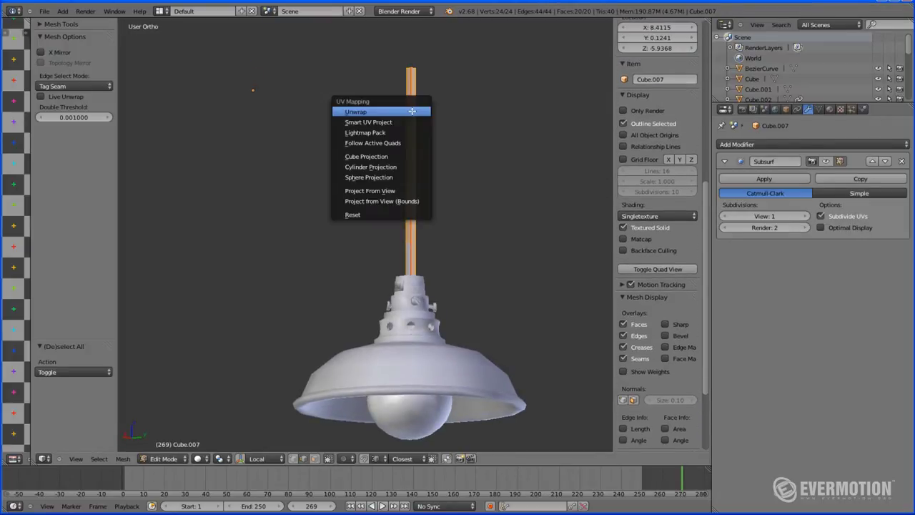
click(412, 111)
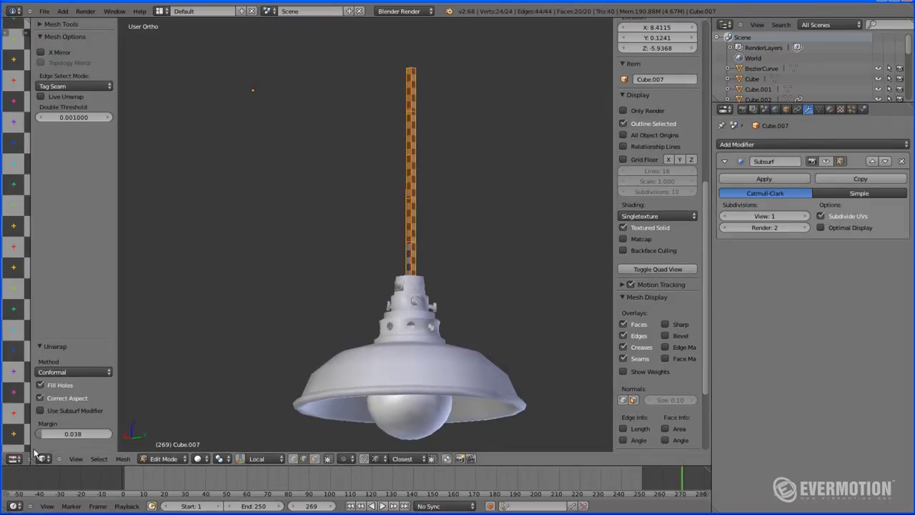
Widen the UV editor and bring the rod's complete UV layout into view
drag(30, 448, 276, 448)
scroll(121, 327, down, 6)
scroll(110, 323, up, 3)
scroll(162, 460, down, 1)
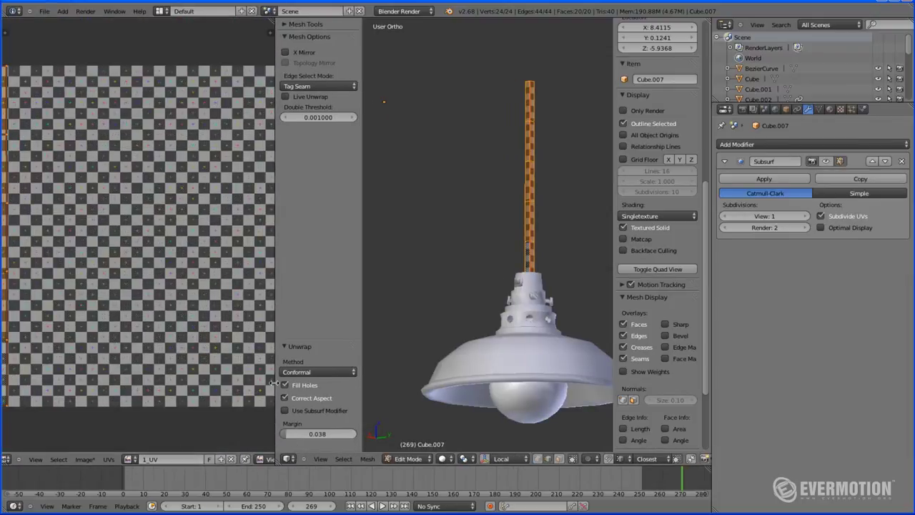
drag(273, 384, 243, 384)
scroll(136, 320, down, 2)
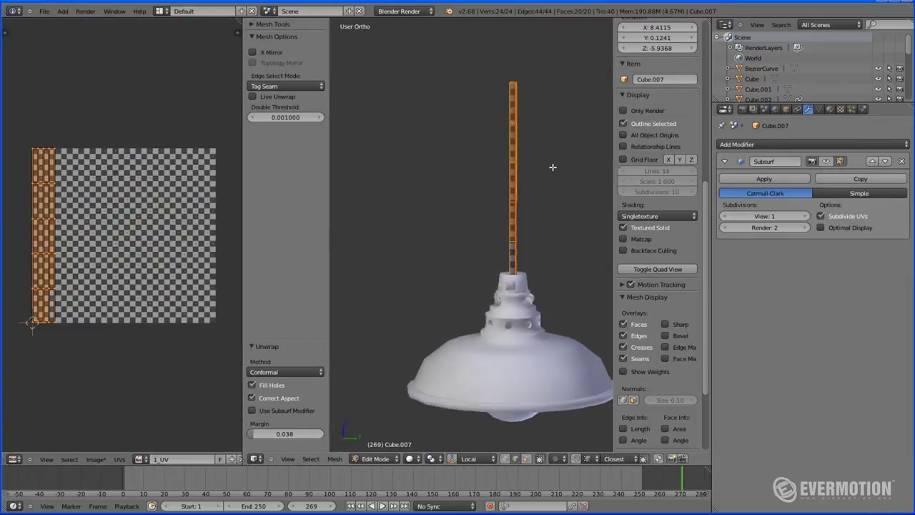
Leave the rod's Edit Mode and turn its Subsurf viewport display back on
key(Tab)
scroll(529, 136, up, 3)
click(826, 162)
Select the light bulb inside the shade and enter its Edit Mode
shift+middle_drag(500, 228, 431, 108)
scroll(451, 200, up, 3)
scroll(474, 286, down, 5)
middle_drag(474, 286, 456, 243)
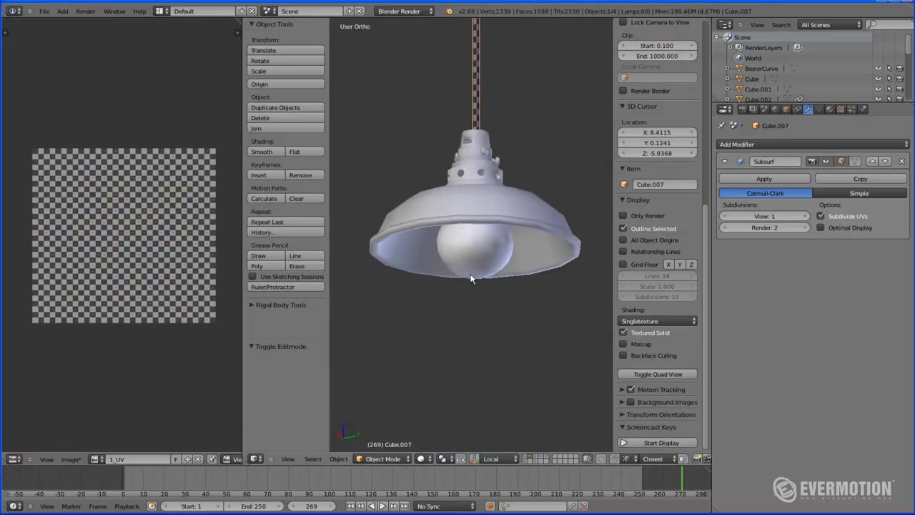
right_click(455, 244)
key(Tab)
scroll(456, 244, up, 5)
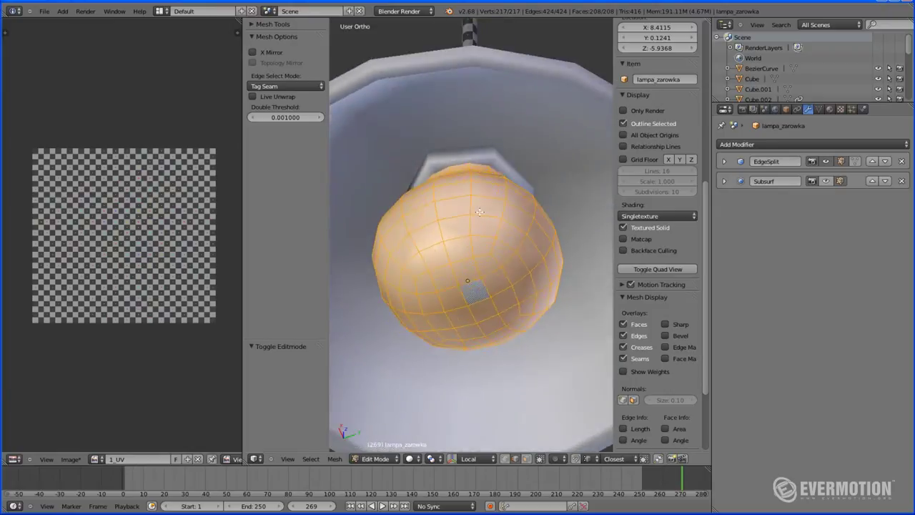
Select four vertical edge runs spaced around the bulb and mark them as seams
middle_drag(479, 212, 457, 239)
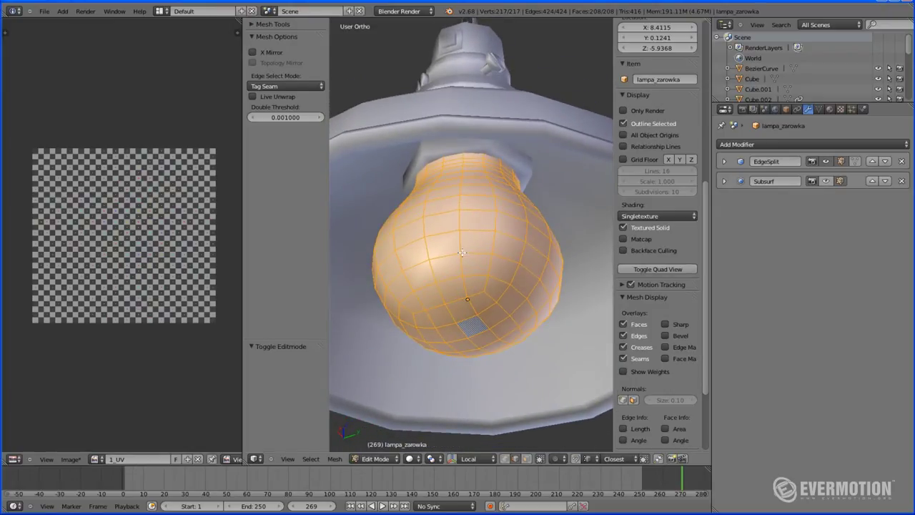
alt+right_click(496, 266)
middle_drag(496, 267, 401, 200)
alt+shift+right_click(585, 254)
alt+shift+right_click(595, 326)
key(ctrl+z)
mouse_move(492, 286)
middle_down()
mouse_move(513, 301)
mouse_move(462, 315)
mouse_move(512, 299)
middle_up()
key(z)
key(z)
scroll(512, 299, up, 5)
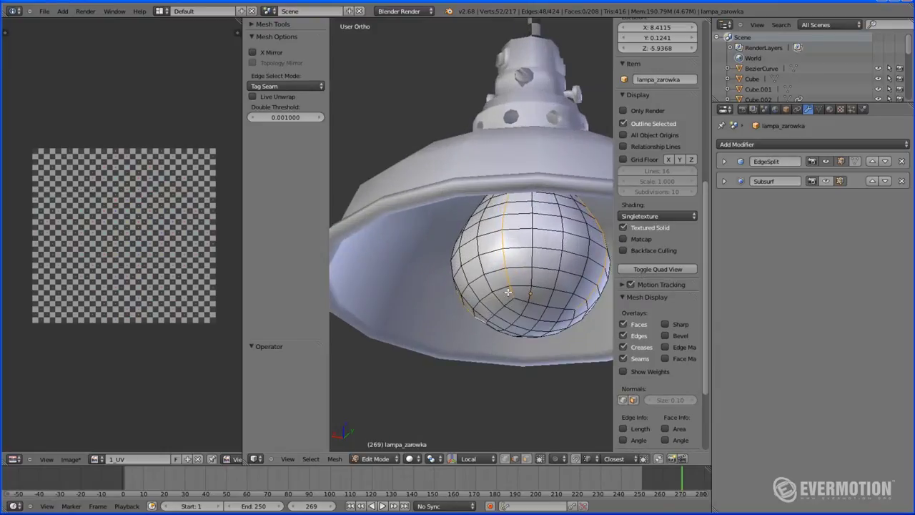
key(ctrl+e)
click(507, 291)
Unwrap the whole bulb and set the unwrap method to Angle Based
scroll(468, 258, up, 1)
middle_drag(468, 257, 471, 242)
key(a)
key(u)
click(471, 242)
middle_drag(473, 236, 475, 212)
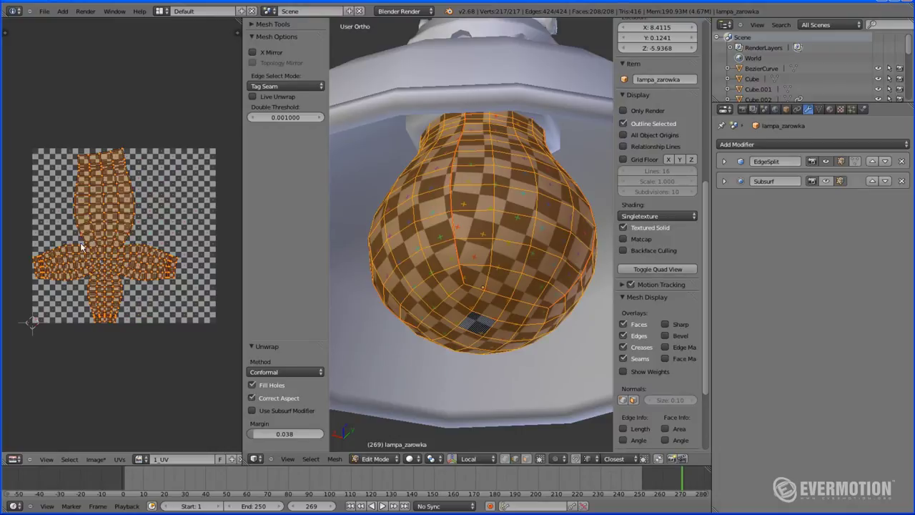
click(276, 373)
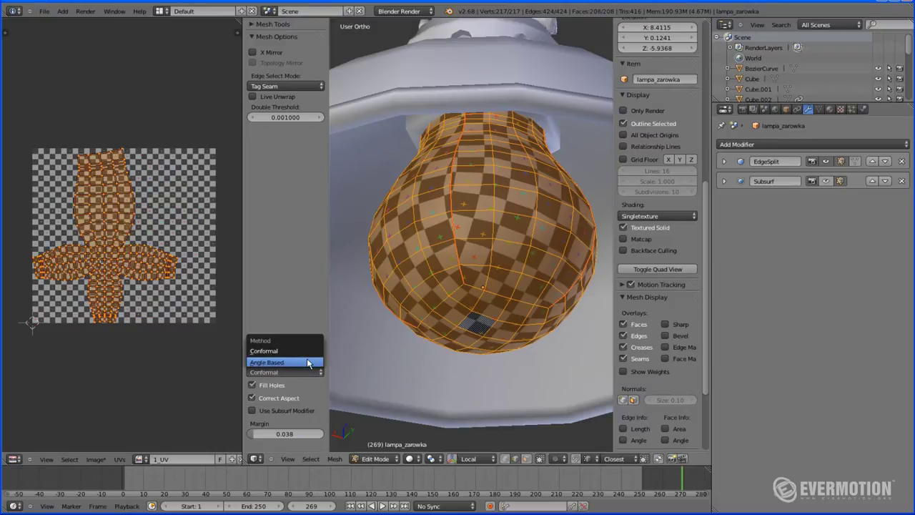
click(308, 363)
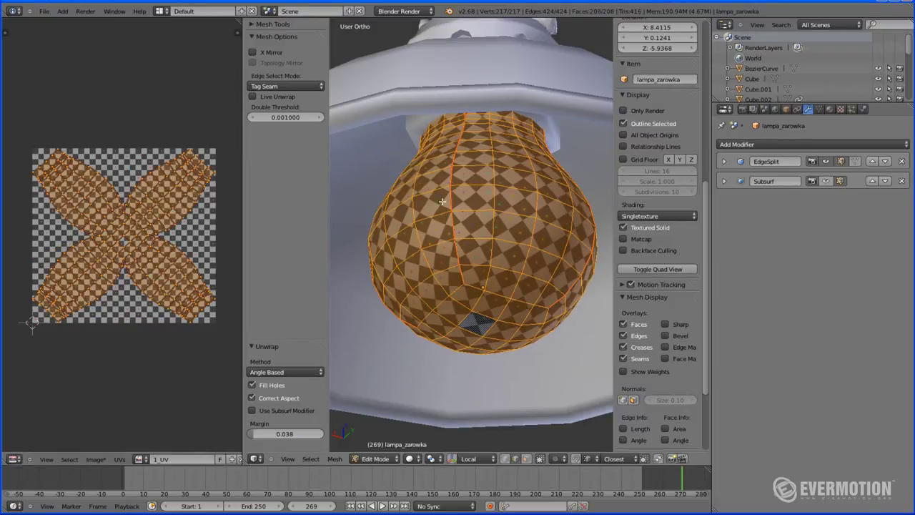
Switch the bulb from Edit Mode to Texture Paint and choose the Clone brush
middle_drag(416, 147, 457, 218)
key(Tab)
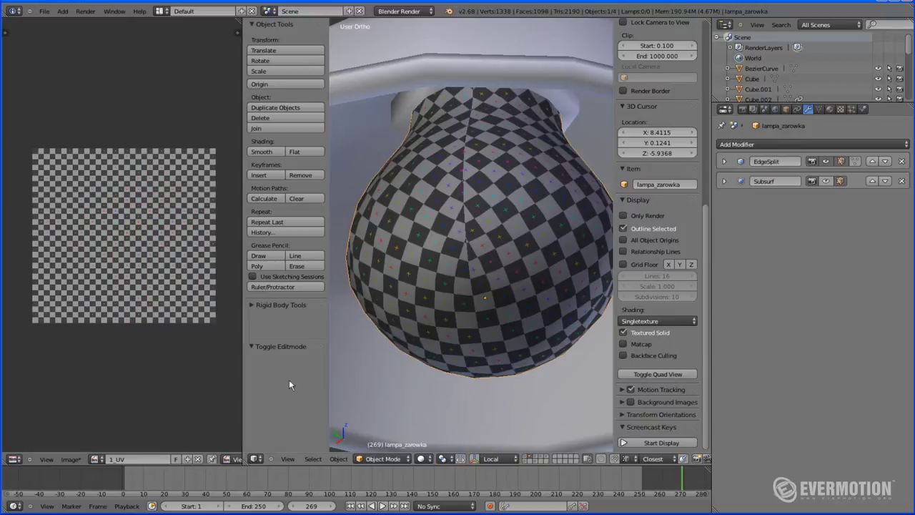
click(382, 460)
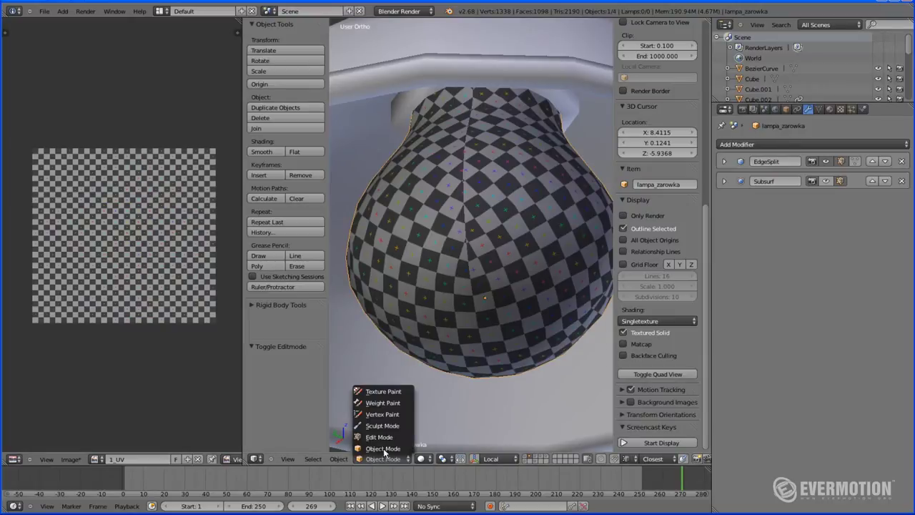
click(386, 392)
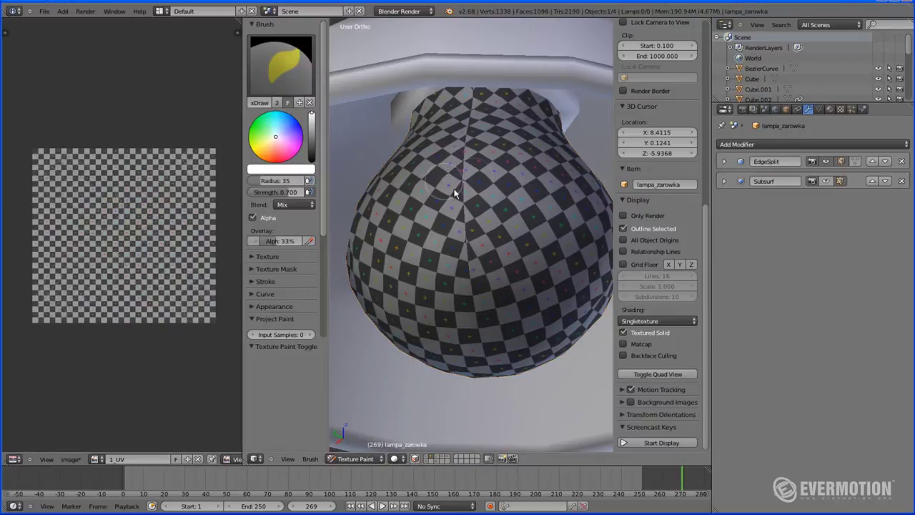
click(278, 78)
click(328, 126)
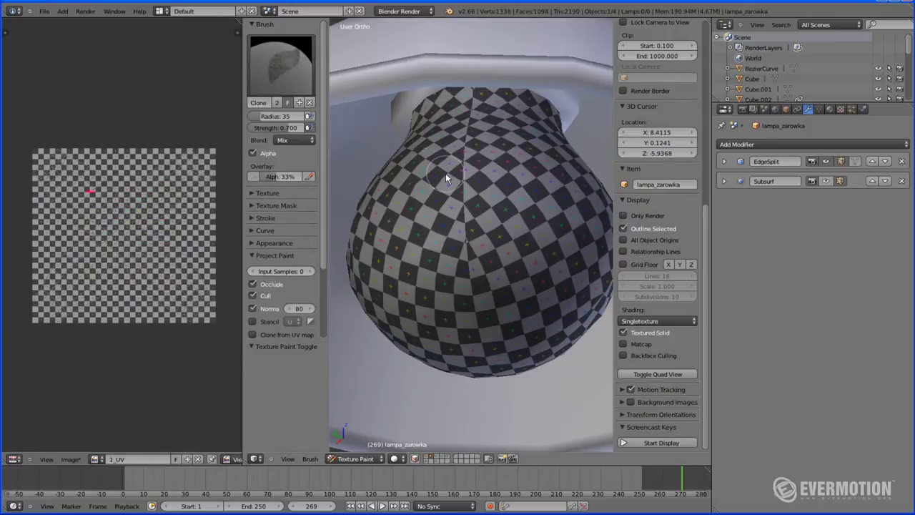
Clone nearby checker texture over the bulb's front seam, resampling the clone source along the way
scroll(445, 188, up, 3)
mouse_move(468, 216)
mouse_down()
mouse_move(478, 261)
mouse_move(469, 270)
mouse_move(473, 220)
mouse_move(462, 188)
mouse_move(462, 223)
mouse_move(466, 212)
mouse_up()
ctrl+click(515, 234)
ctrl+click(518, 234)
ctrl+click(391, 270)
mouse_move(454, 277)
mouse_down()
mouse_move(469, 276)
mouse_move(457, 239)
mouse_move(465, 231)
mouse_up()
ctrl+click(527, 202)
mouse_move(470, 161)
mouse_down()
mouse_move(457, 118)
mouse_move(470, 174)
mouse_up()
ctrl+click(520, 156)
drag(465, 134, 458, 151)
Review the painted seam on the bulb and return to Object Mode
scroll(429, 171, down, 5)
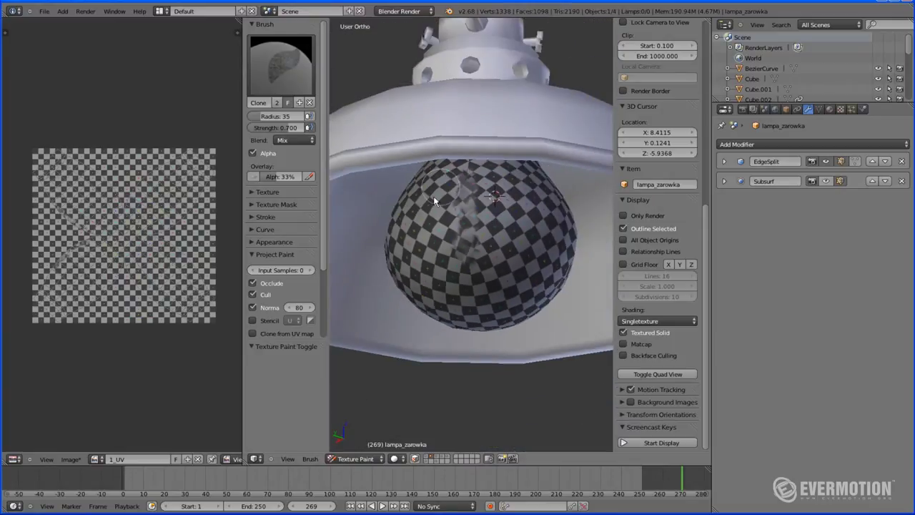
mouse_move(438, 203)
middle_down()
mouse_move(548, 212)
mouse_move(441, 285)
middle_up()
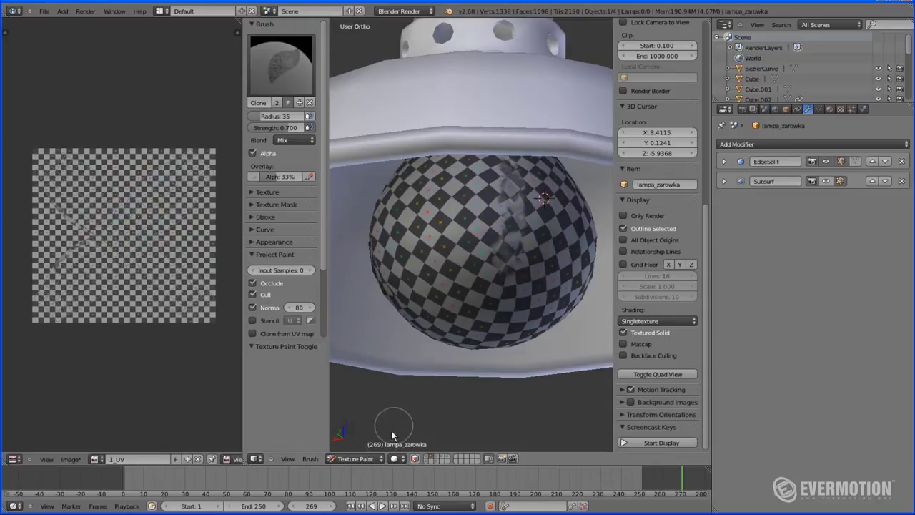
click(356, 459)
click(350, 439)
scroll(476, 258, down, 3)
scroll(477, 246, down, 2)
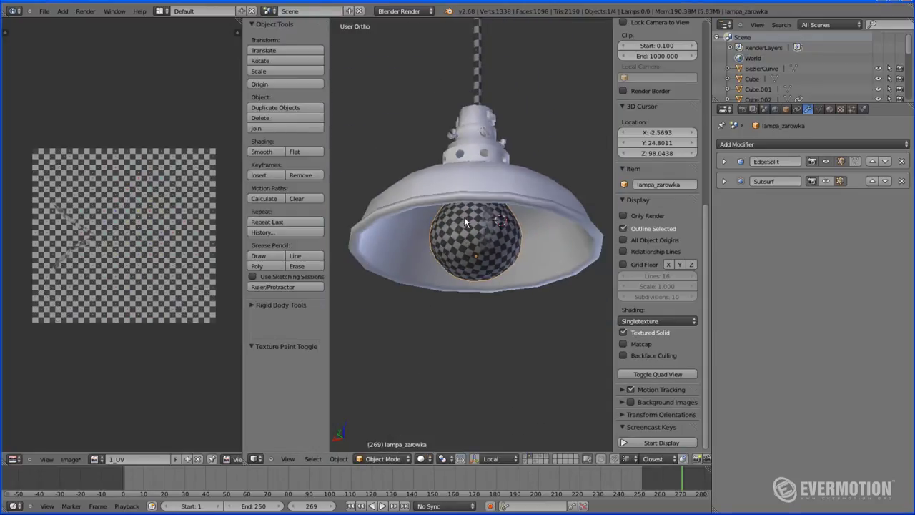
Enter the lamp shade's Edit Mode and select the edge loop along its lower rim
middle_drag(478, 229, 477, 241)
right_click(473, 170)
scroll(474, 170, up, 4)
middle_drag(474, 171, 495, 313)
key(Tab)
key(a)
scroll(480, 136, up, 2)
alt+right_click(447, 179)
Add the edge loops around the round vent holes in the collar above the shade to the selection
scroll(447, 179, down, 3)
scroll(493, 314, up, 3)
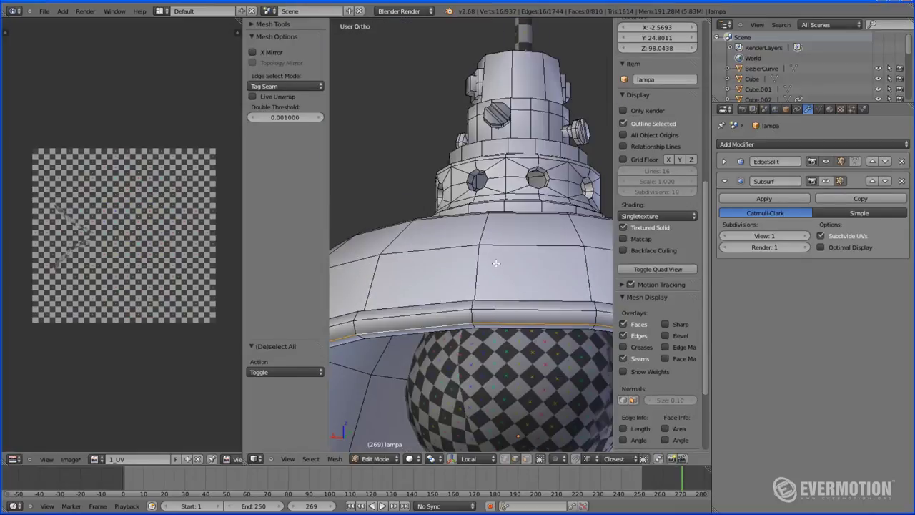
scroll(510, 236, up, 2)
alt+shift+right_click(505, 177)
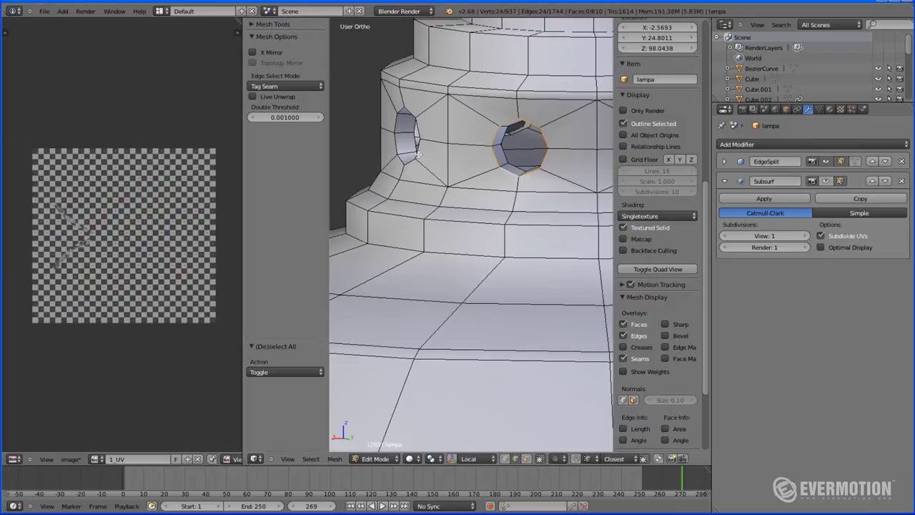
alt+shift+right_click(393, 141)
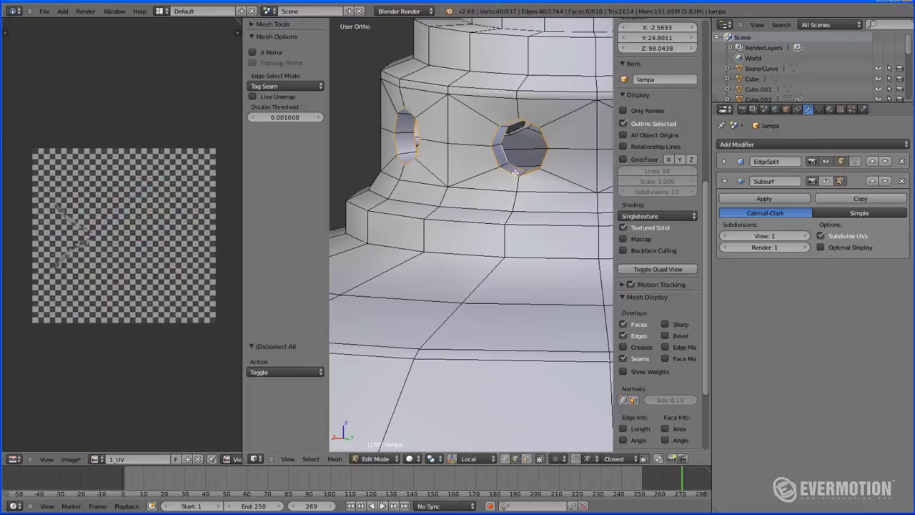
scroll(394, 141, down, 2)
middle_drag(393, 141, 510, 193)
alt+shift+right_click(523, 203)
scroll(523, 203, up, 2)
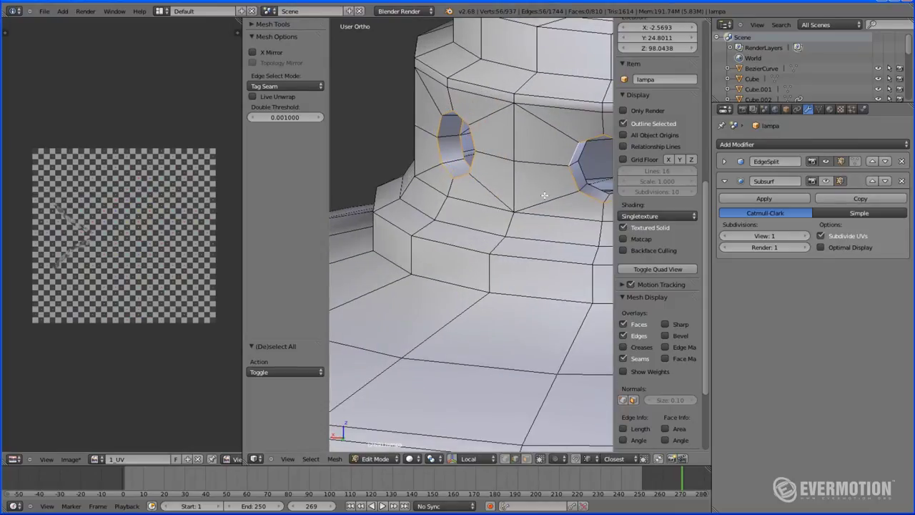
middle_drag(585, 174, 439, 192)
alt+shift+right_click(563, 182)
middle_drag(528, 201, 396, 203)
alt+shift+right_click(374, 214)
alt+shift+right_click(490, 207)
key(ctrl+z)
alt+shift+right_click(380, 212)
middle_drag(537, 168, 424, 227)
alt+shift+right_click(436, 227)
alt+shift+right_click(417, 223)
middle_drag(505, 204, 397, 220)
alt+shift+right_click(435, 217)
alt+shift+right_click(384, 219)
middle_drag(362, 245, 546, 177)
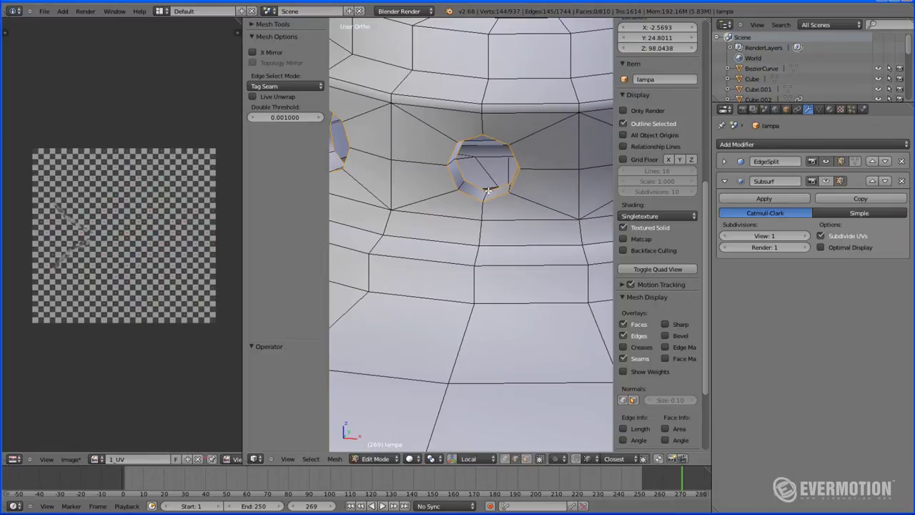
Add the connecting edges at the vent holes to the selection and mark all selected edges as seams
middle_drag(326, 145, 431, 192)
middle_drag(354, 175, 430, 218)
shift+right_click(469, 216)
shift+right_click(488, 219)
mouse_move(488, 219)
middle_down()
mouse_move(439, 218)
mouse_move(473, 224)
middle_up()
middle_drag(420, 211, 476, 230)
key(z)
key(ctrl+e)
click(475, 232)
key(z)
scroll(476, 232, down, 4)
scroll(486, 215, up, 4)
scroll(496, 205, up, 10)
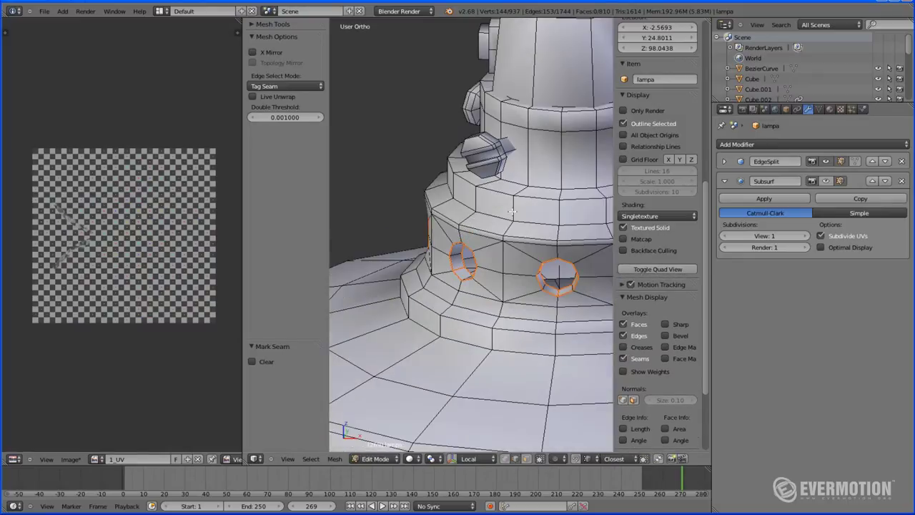
Select a lengthwise edge on the shaft of one of the screws protruding from the shade's collar
shift+middle_drag(444, 197, 505, 258)
right_click(538, 204)
scroll(539, 203, up, 4)
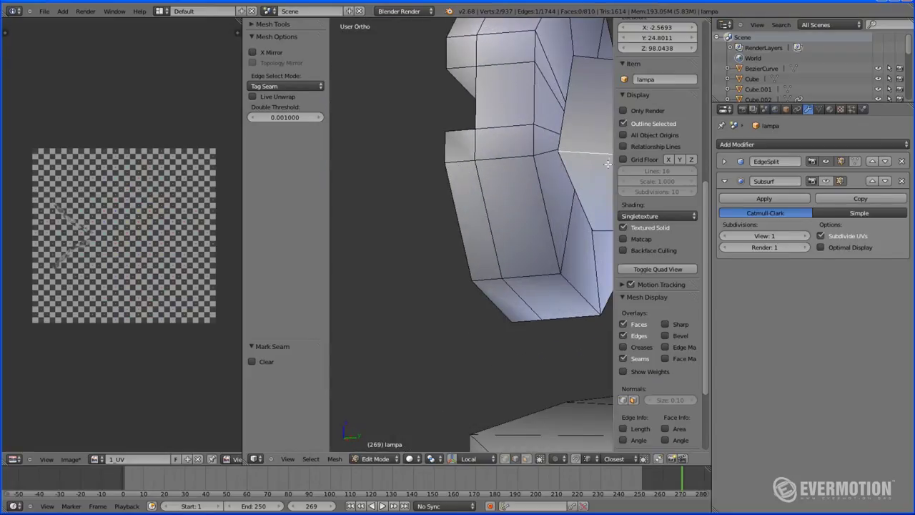
scroll(607, 163, down, 6)
key(l)
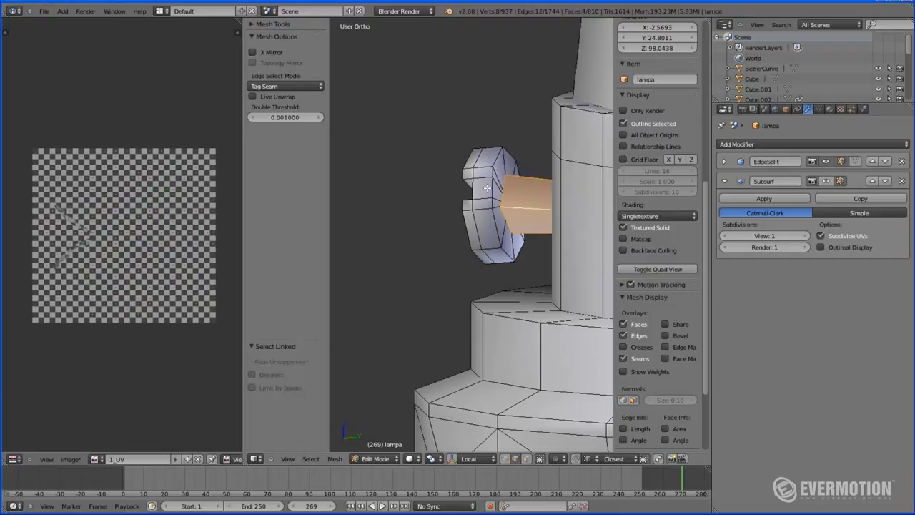
key(a)
key(l)
key(ctrl+z)
key(ctrl+z)
key(ctrl+z)
Add one lengthwise row of edges on each of the other screw shafts around the collar to the selection
scroll(532, 226, down, 4)
middle_drag(532, 226, 499, 184)
scroll(498, 184, up, 3)
scroll(506, 109, down, 5)
scroll(486, 165, up, 2)
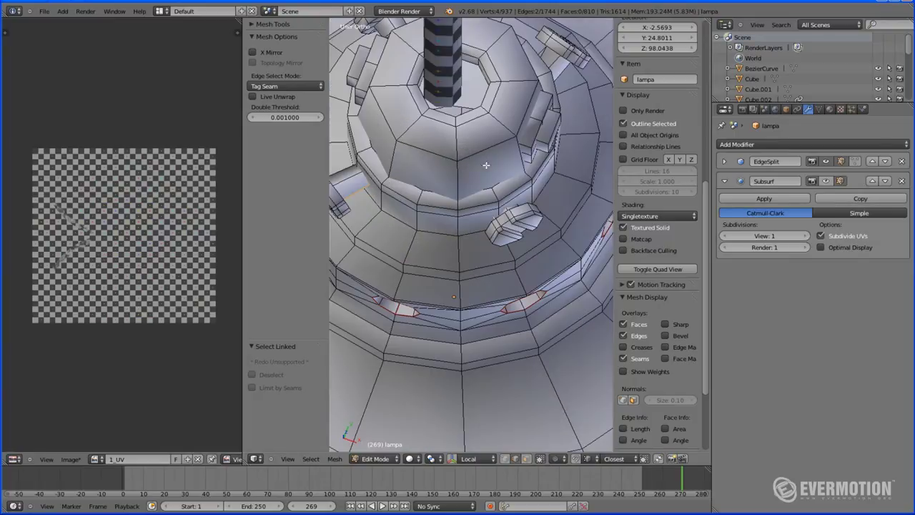
middle_drag(354, 80, 348, 41)
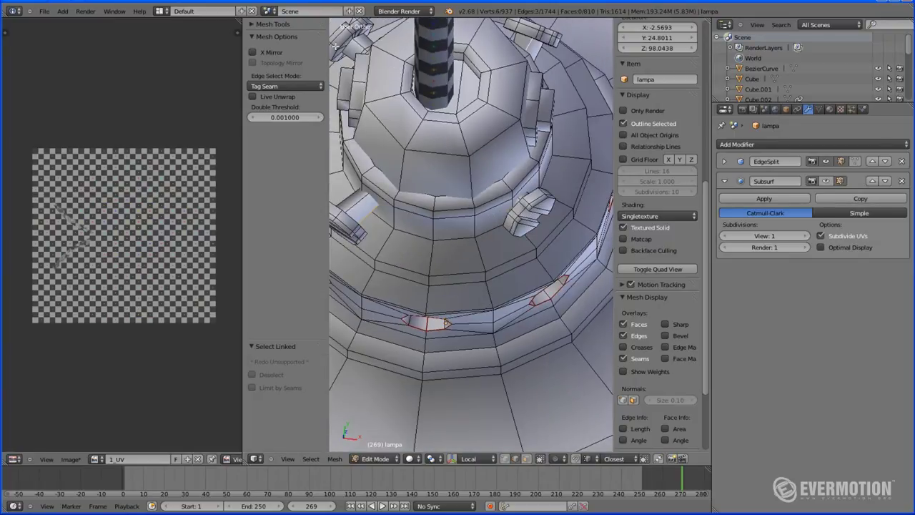
middle_drag(367, 159, 440, 141)
shift+middle_drag(440, 141, 453, 219)
scroll(507, 157, up, 4)
shift+right_click(475, 155)
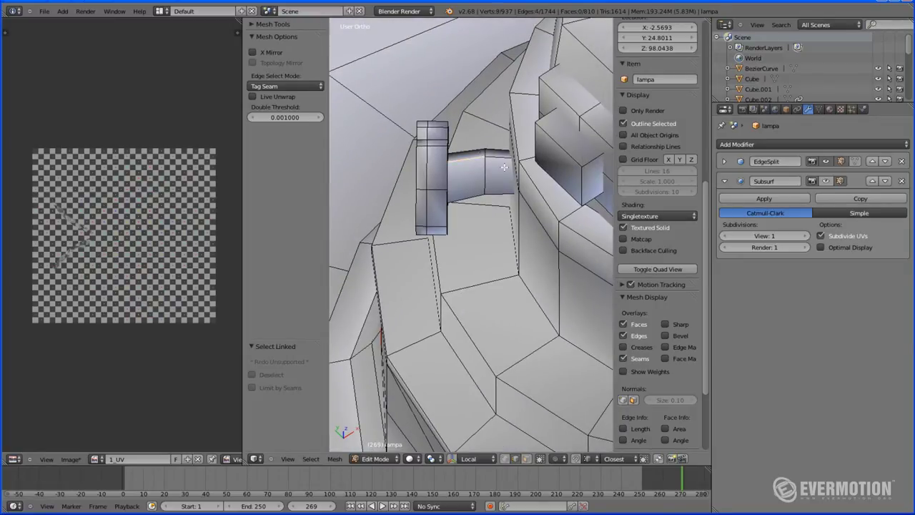
shift+right_click(495, 158)
shift+right_click(514, 171)
Check the shaft edges in wireframe display and mark them as seams
key(z)
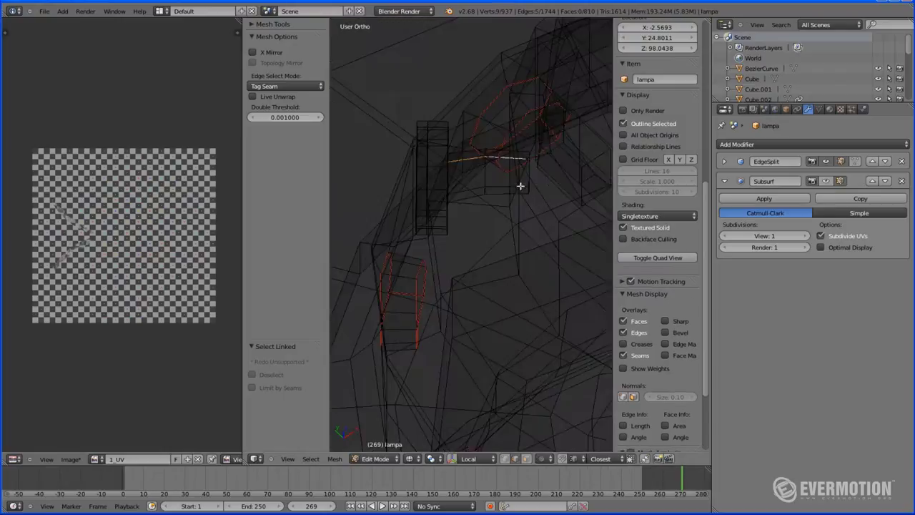
scroll(517, 194, down, 3)
middle_drag(517, 194, 486, 172)
key(z)
key(ctrl+e)
click(517, 207)
scroll(446, 123, up, 3)
scroll(446, 123, down, 7)
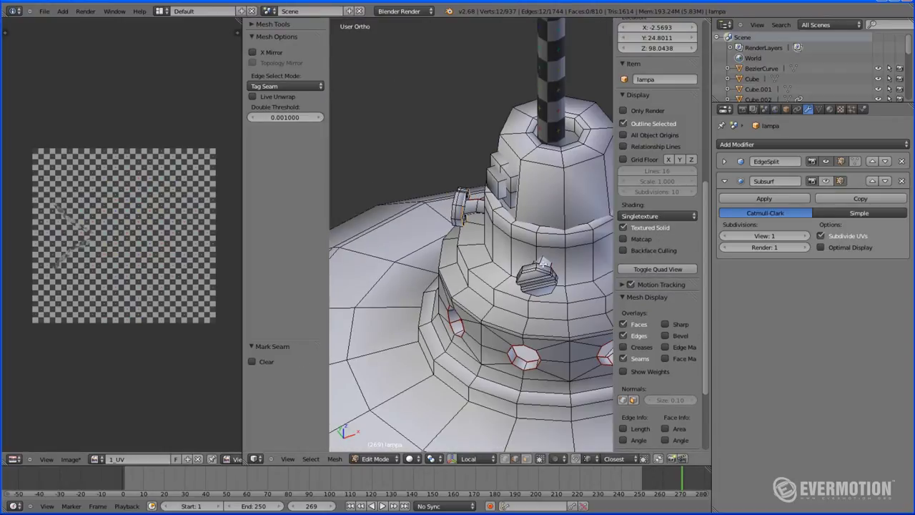
Add the edge loops around the back rims of the screw heads to the selection, plus the first head's slot-end edges
shift+middle_drag(546, 254, 474, 230)
scroll(474, 230, up, 5)
alt+shift+right_click(476, 249)
middle_drag(543, 257, 306, 250)
scroll(453, 164, down, 5)
middle_drag(454, 164, 437, 236)
scroll(486, 196, up, 4)
alt+shift+right_click(503, 176)
scroll(434, 164, up, 9)
middle_drag(544, 185, 461, 164)
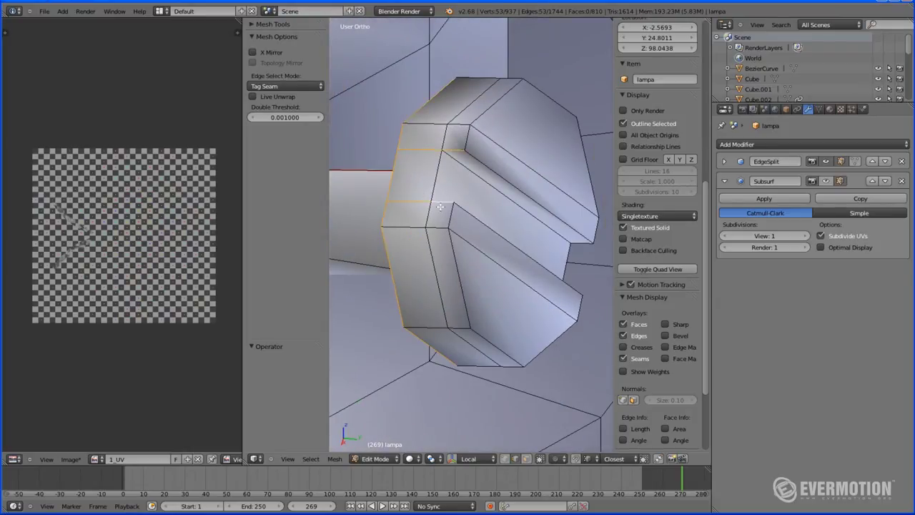
Add the short edges running from the back rim to the slot ends on the next screw heads to the selection
scroll(440, 207, down, 4)
middle_drag(441, 207, 530, 214)
scroll(474, 182, up, 2)
middle_drag(475, 181, 466, 105)
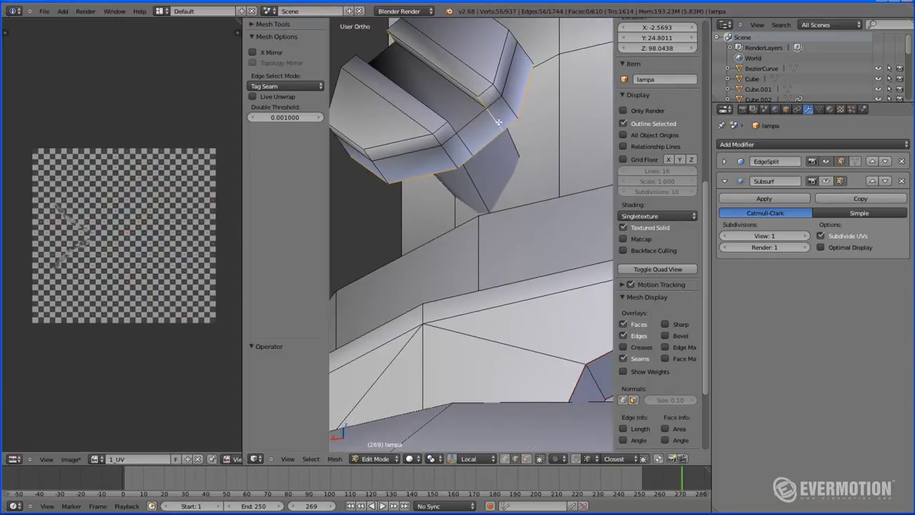
scroll(459, 145, down, 6)
middle_drag(459, 146, 420, 154)
scroll(419, 154, up, 8)
scroll(419, 153, down, 5)
scroll(366, 214, up, 4)
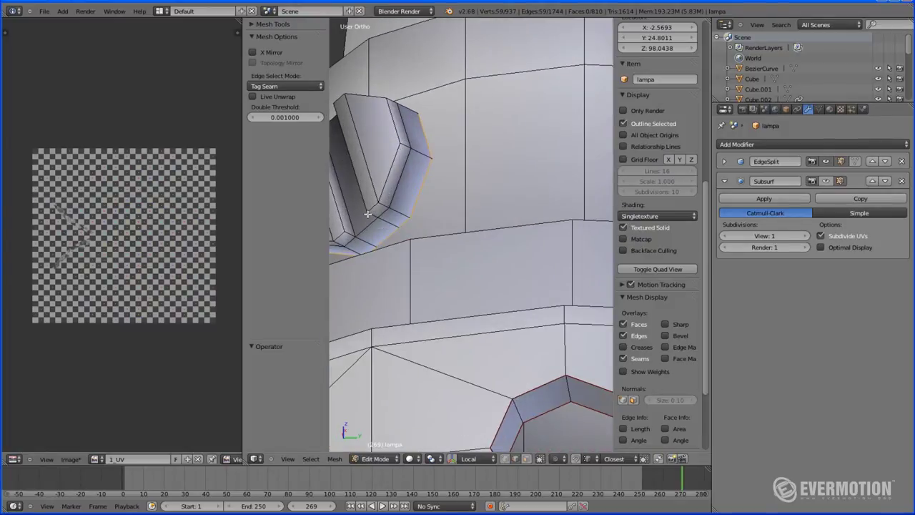
shift+right_click(356, 241)
scroll(376, 243, down, 3)
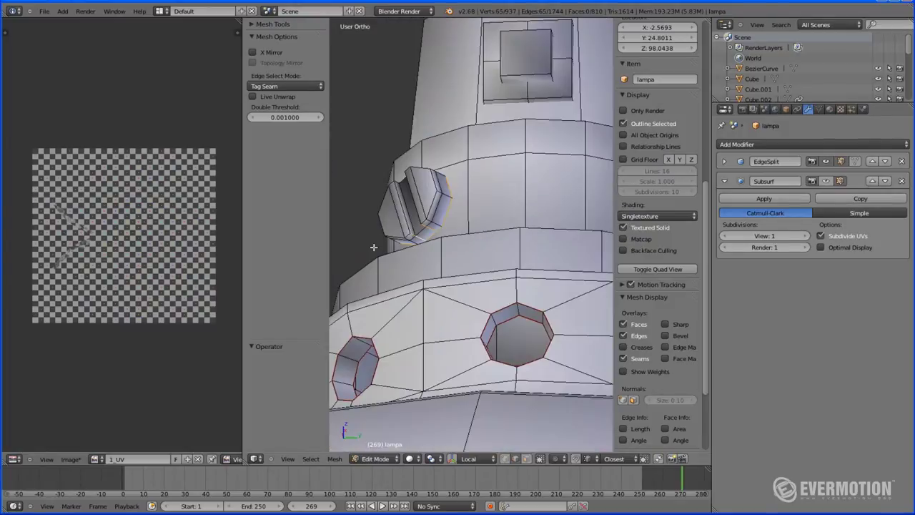
Extend the selection with the rim-to-slot edges at the opposite slot ends of the screw heads
middle_drag(376, 243, 324, 180)
scroll(575, 319, up, 5)
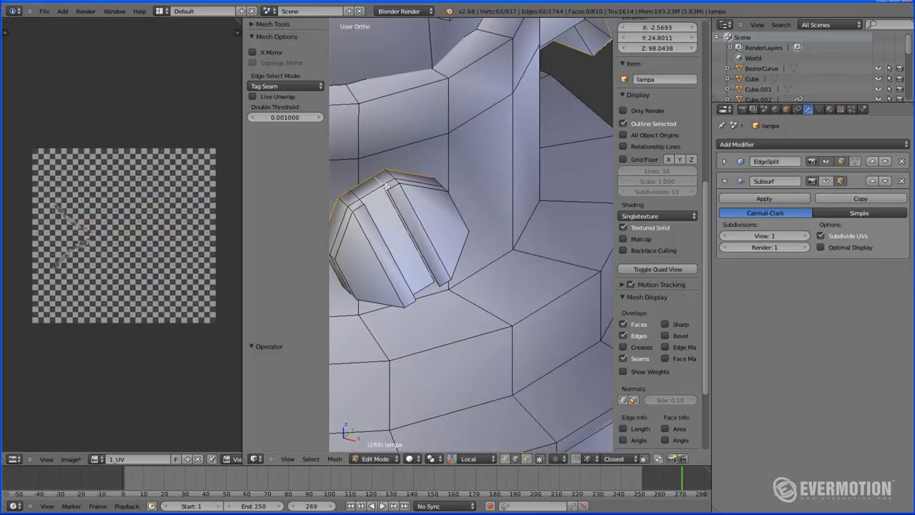
shift+right_click(354, 194)
shift+middle_drag(354, 194, 548, 200)
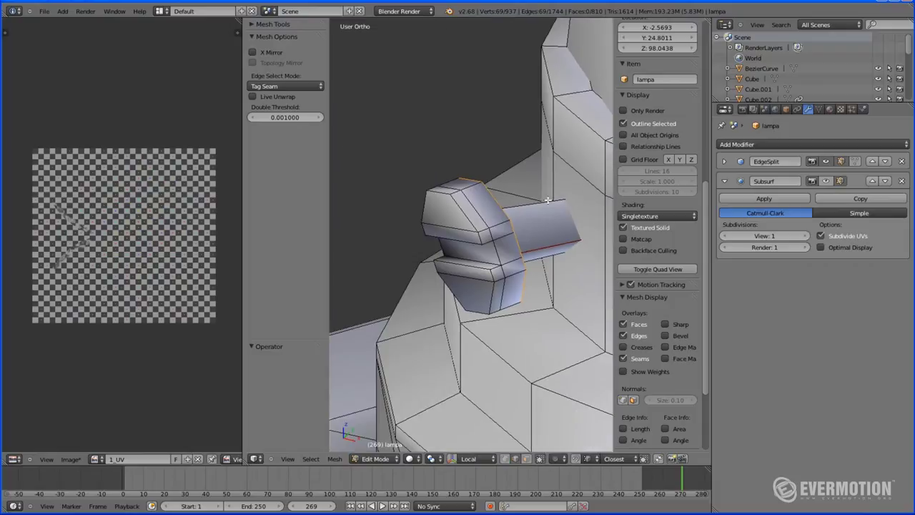
shift+right_click(493, 269)
scroll(493, 268, down, 5)
middle_drag(494, 269, 418, 195)
scroll(419, 195, up, 3)
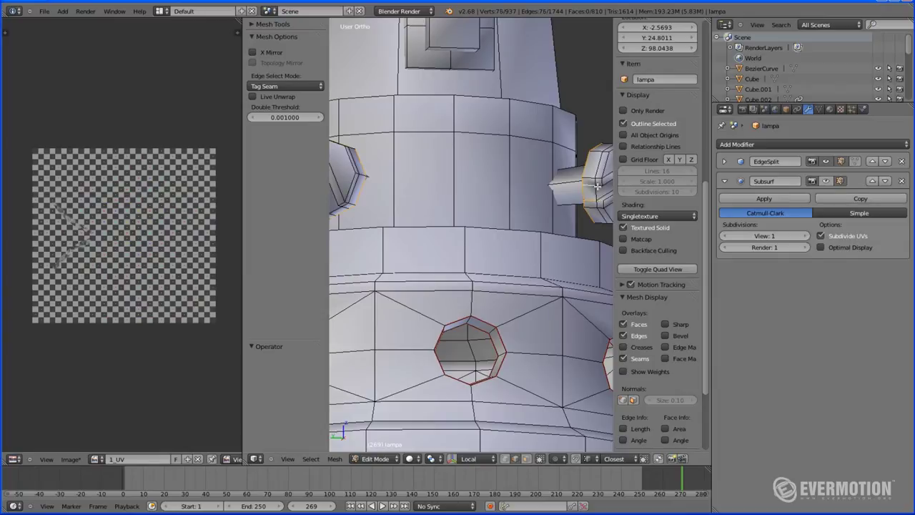
Add the rim-to-slot edges at both ends of the remaining screw head's slot to the selection
scroll(600, 186, down, 1)
middle_drag(478, 197, 422, 188)
shift+middle_drag(422, 187, 522, 114)
scroll(522, 115, up, 3)
shift+middle_drag(535, 56, 509, 179)
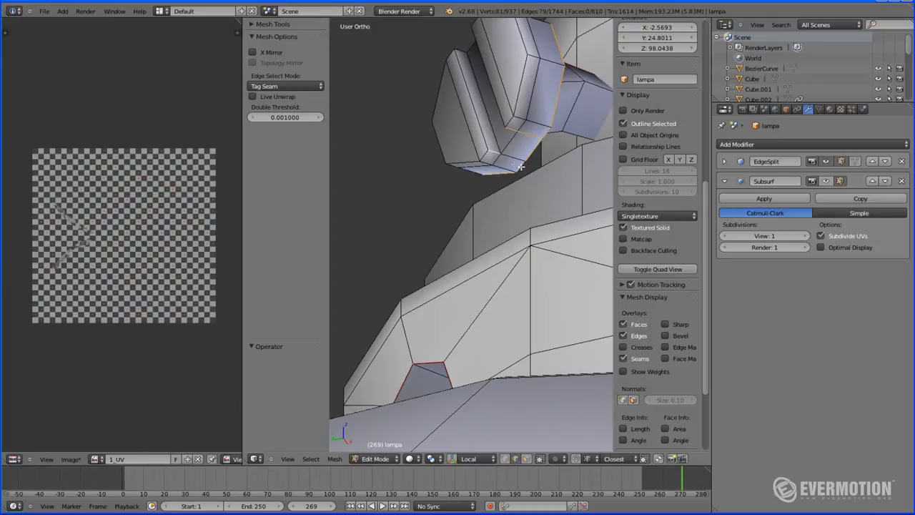
scroll(514, 157, down, 4)
middle_drag(514, 156, 555, 268)
scroll(555, 286, up, 7)
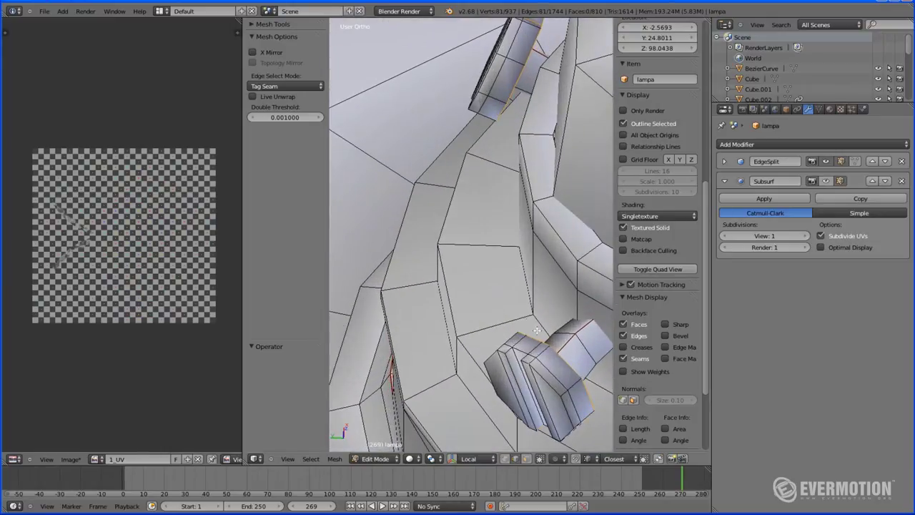
shift+middle_drag(580, 386, 474, 218)
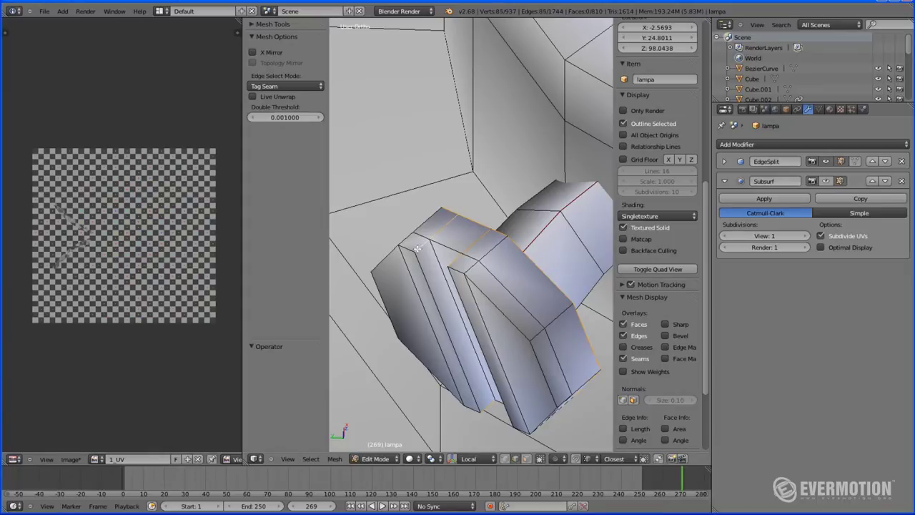
Mark the selected screw head edges as seams
scroll(418, 249, down, 8)
middle_drag(418, 249, 537, 205)
key(ctrl+e)
click(499, 185)
middle_drag(528, 94, 510, 89)
Select only the edge loop around the opening at the collar's top and mark it as a seam
key(a)
alt+right_click(528, 64)
key(ctrl+e)
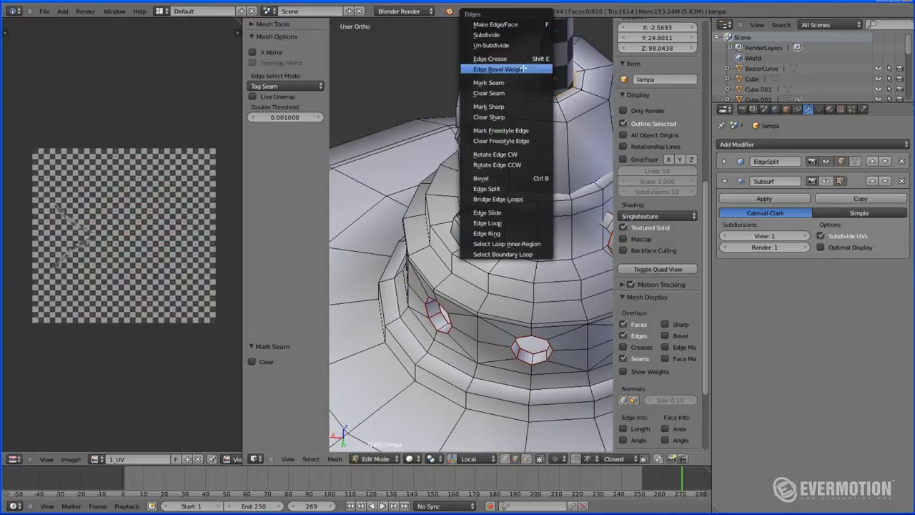
click(536, 66)
Select the edge loop around the collar's outer top rim, using wireframe display to reach it
mouse_move(536, 67)
middle_down()
mouse_move(491, 84)
mouse_move(524, 66)
middle_up()
alt+right_click(490, 84)
shift+middle_drag(531, 164, 497, 127)
scroll(497, 115, up, 3)
key(z)
alt+right_click(472, 96)
key(z)
Add a vertical line of edges from the collar's top down across the shade and its inside, and mark the selection as seams
scroll(480, 100, down, 3)
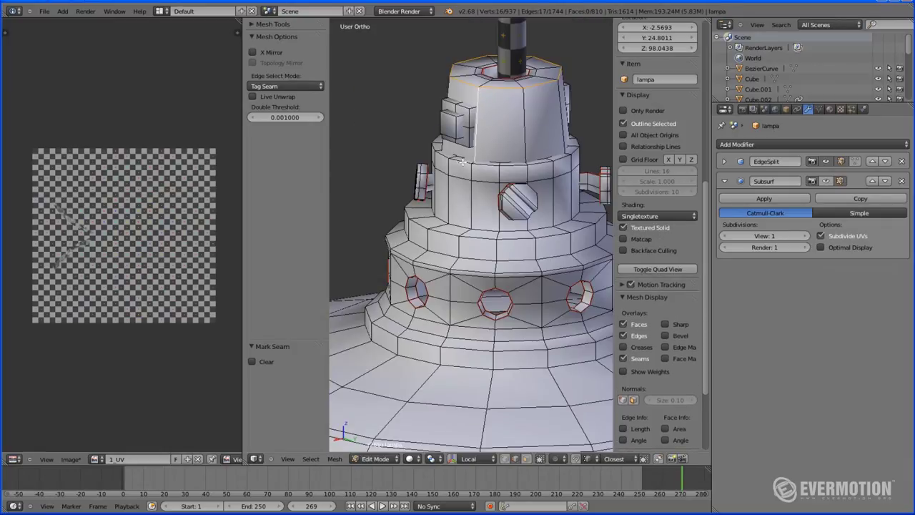
scroll(471, 183, up, 5)
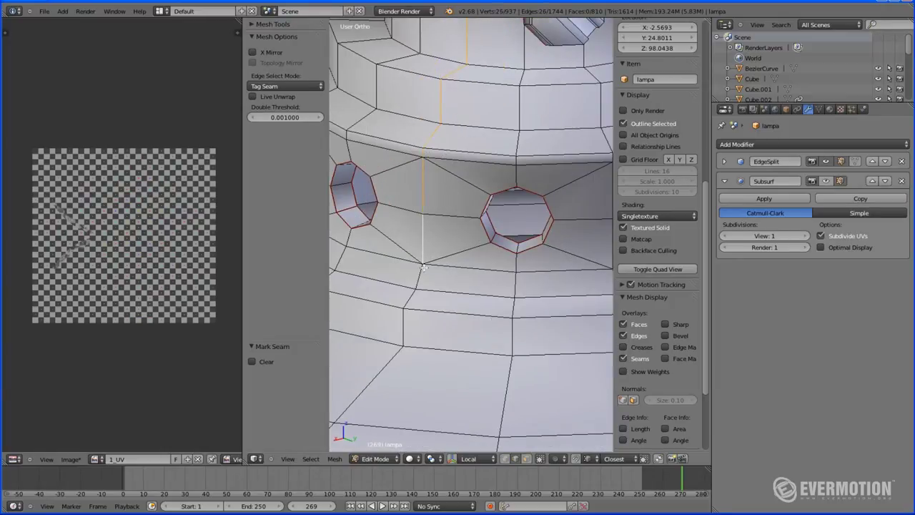
alt+shift+right_click(422, 278)
scroll(423, 284, down, 9)
scroll(478, 195, up, 6)
mouse_move(423, 285)
shift+middle_down()
mouse_move(477, 196)
mouse_move(458, 243)
mouse_move(452, 139)
mouse_move(437, 198)
mouse_move(531, 212)
mouse_move(523, 169)
mouse_move(513, 210)
mouse_move(480, 212)
mouse_move(502, 200)
shift+middle_up()
key(z)
key(z)
scroll(509, 210, down, 9)
scroll(510, 210, up, 3)
key(ctrl+e)
click(474, 208)
Select the linked geometry of the socket above the bulb and hide it
scroll(478, 209, up, 3)
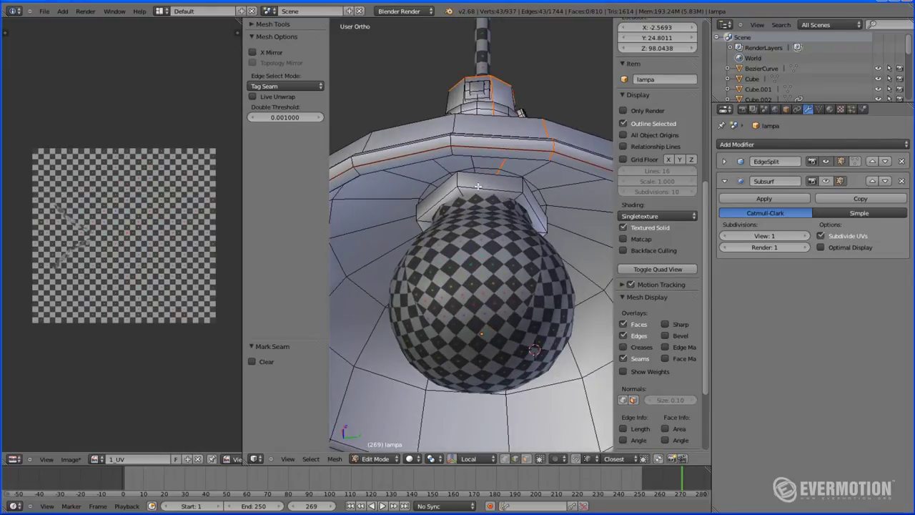
key(l)
key(h)
Select all visible geometry of the lamp shade and unwrap it
mouse_move(478, 187)
middle_down()
mouse_move(429, 188)
mouse_move(512, 264)
middle_up()
key(z)
key(z)
key(a)
click(510, 265)
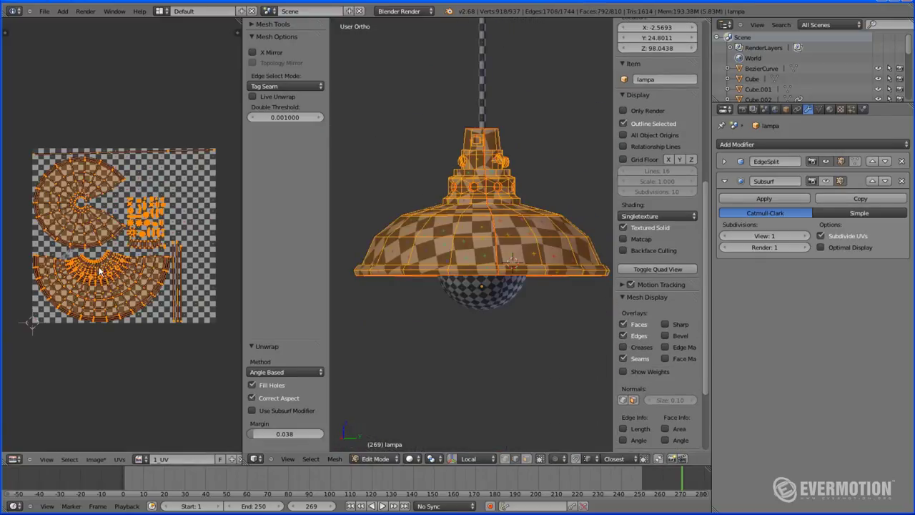
Examine the checker texture on the unwrapped shade for distortion and seams, and return to Object Mode
key(alt+z)
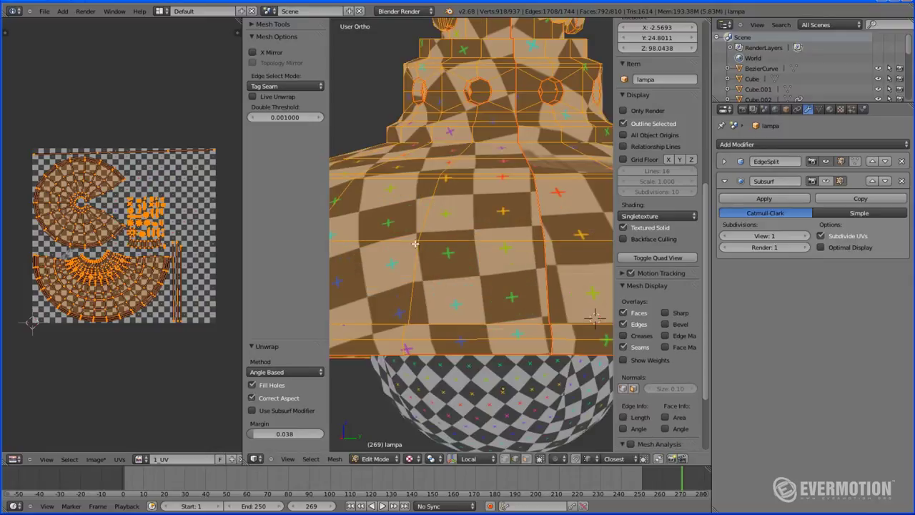
scroll(415, 244, down, 4)
key(alt+z)
mouse_move(379, 271)
middle_down()
mouse_move(447, 296)
mouse_move(567, 311)
mouse_move(504, 343)
mouse_move(543, 279)
middle_up()
scroll(549, 262, up, 4)
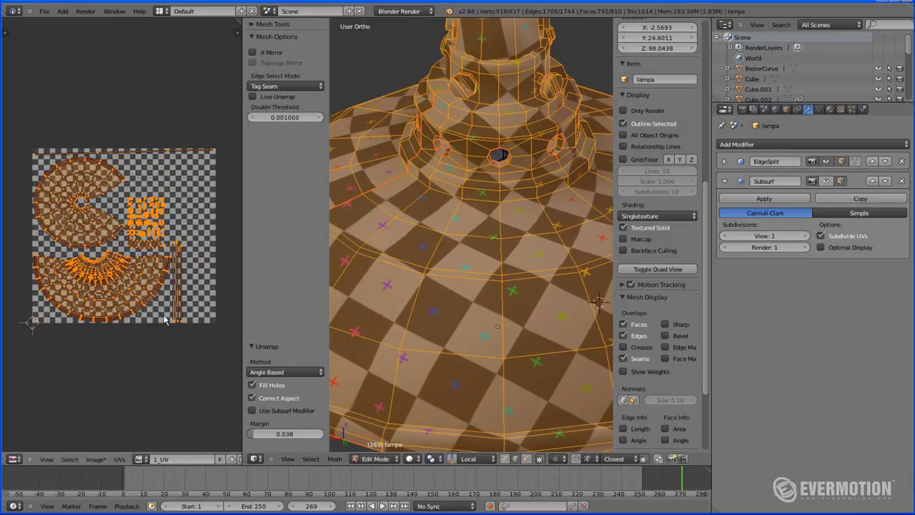
scroll(482, 251, down, 3)
key(Tab)
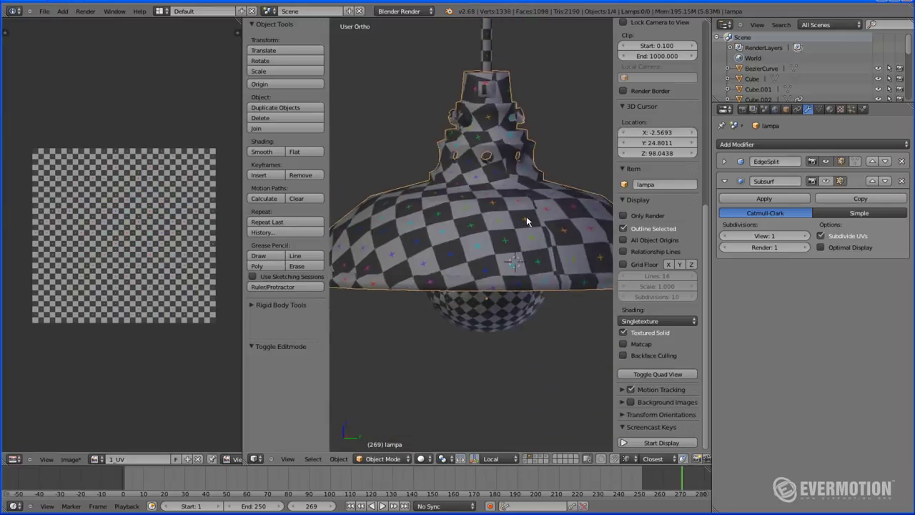
middle_drag(532, 219, 474, 165)
Enter Edit Mode and select another vertical line of edges running down the collar and shade to divide the shade further
key(Tab)
key(a)
scroll(500, 107, up, 1)
alt+right_click(491, 92)
scroll(469, 115, up, 4)
scroll(475, 144, down, 3)
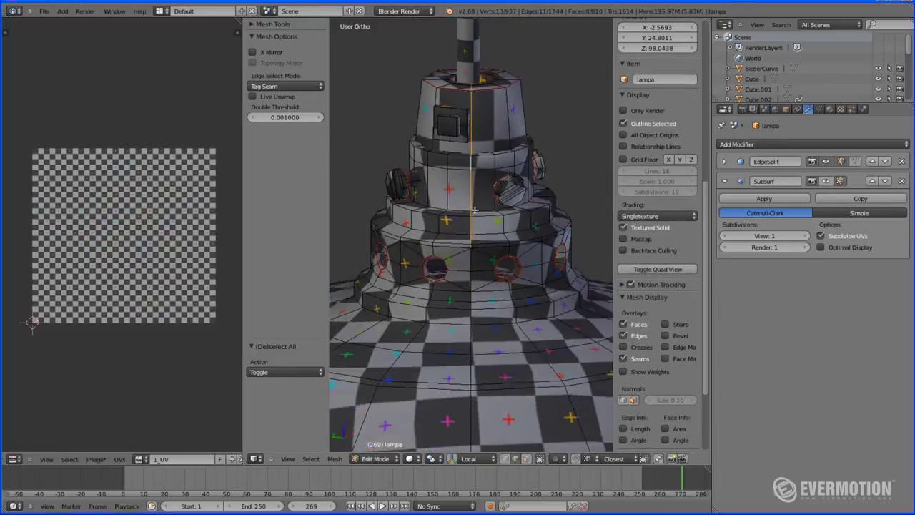
middle_drag(474, 344, 476, 218)
Mark the new vertical edges as seams and unwrap the whole visible shade again
key(ctrl+e)
click(477, 218)
key(a)
key(a)
click(478, 219)
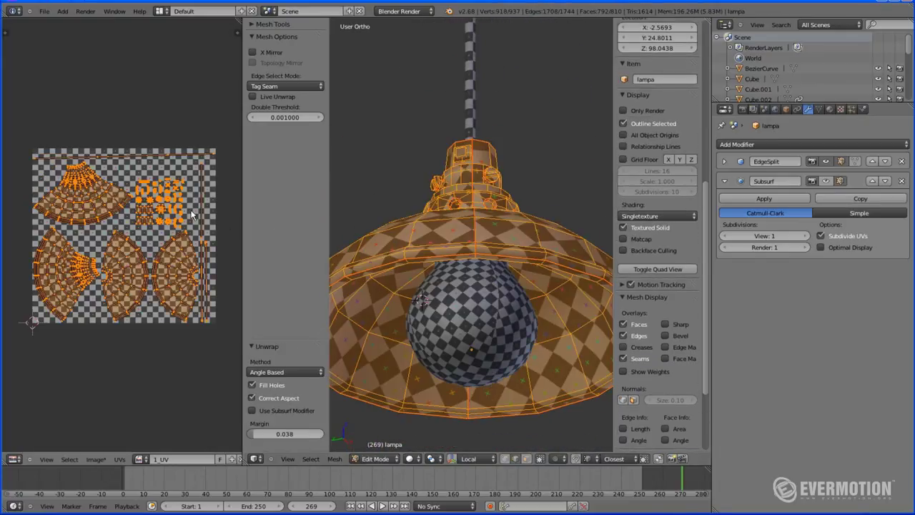
Switch the unwrap method to Conformal and inspect the checker pattern on the shade from above and below
scroll(139, 218, up, 2)
middle_drag(431, 304, 480, 176)
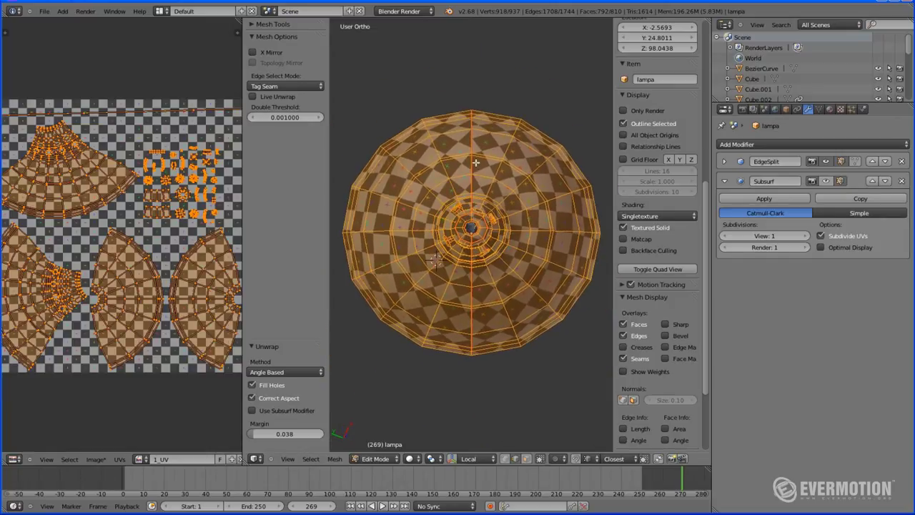
middle_drag(445, 279, 339, 418)
click(278, 371)
click(279, 356)
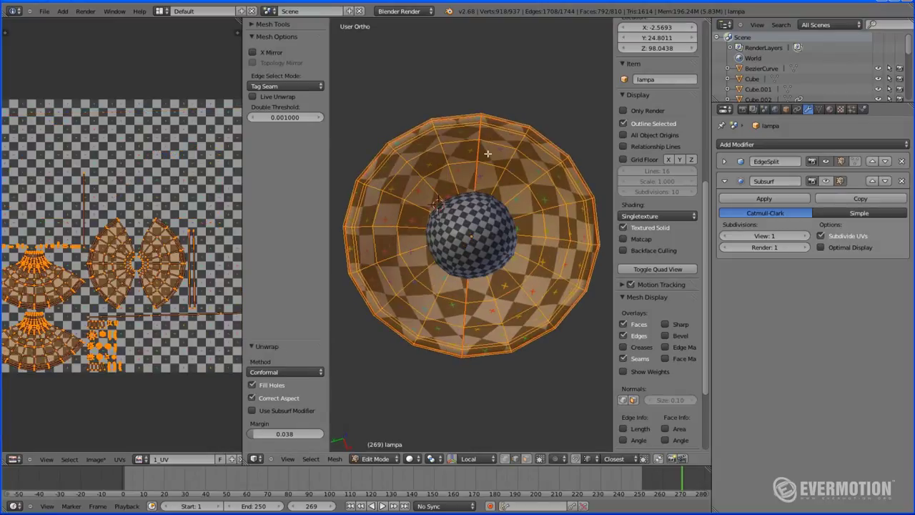
middle_drag(400, 336, 481, 257)
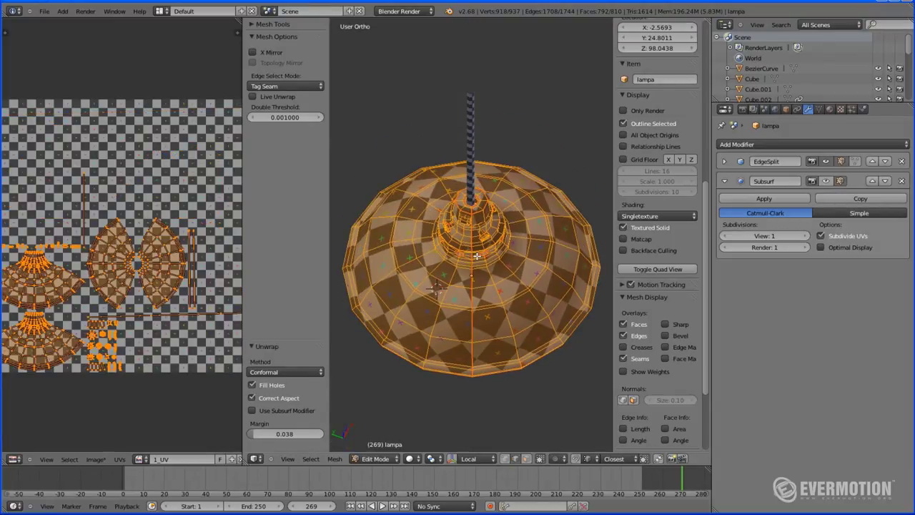
scroll(476, 256, up, 5)
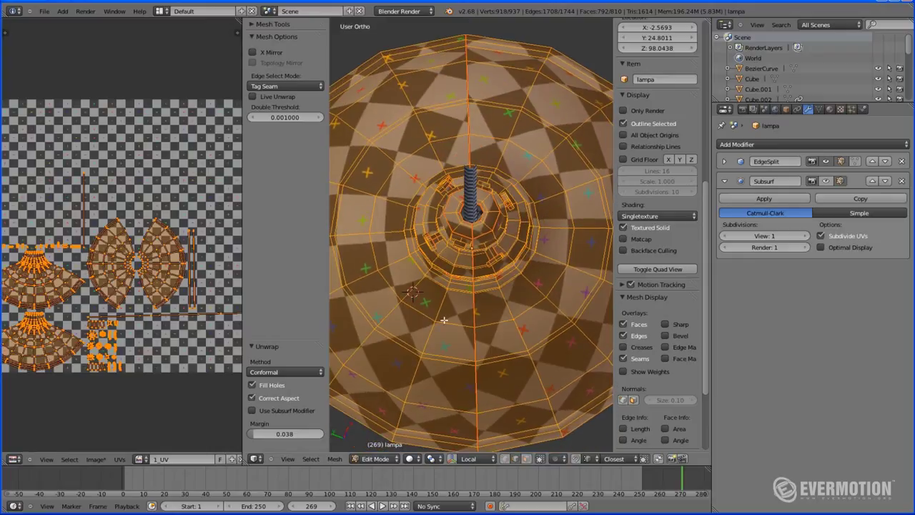
Try scaling all of the shade's UV islands by 2.364 for a denser checker pattern, and undo the scaling
key(s)
click(236, 449)
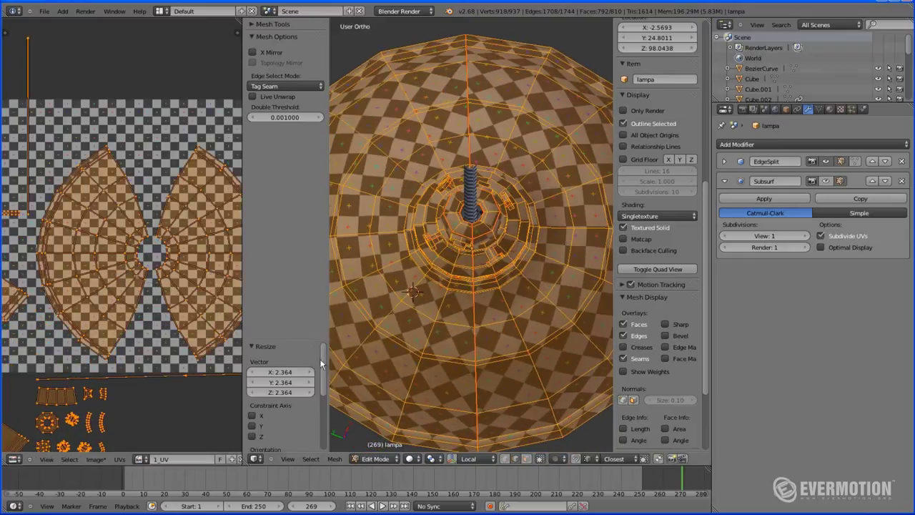
scroll(380, 212, down, 4)
middle_drag(380, 213, 436, 172)
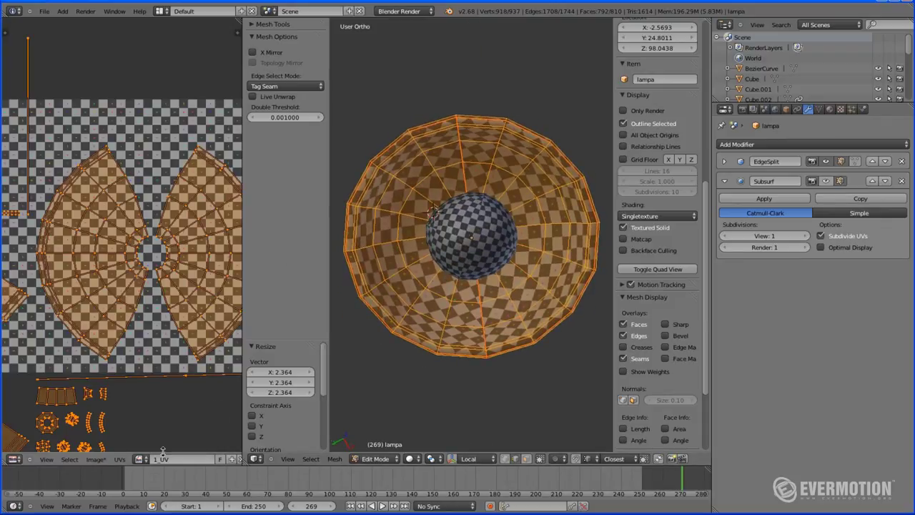
scroll(315, 379, down, 5)
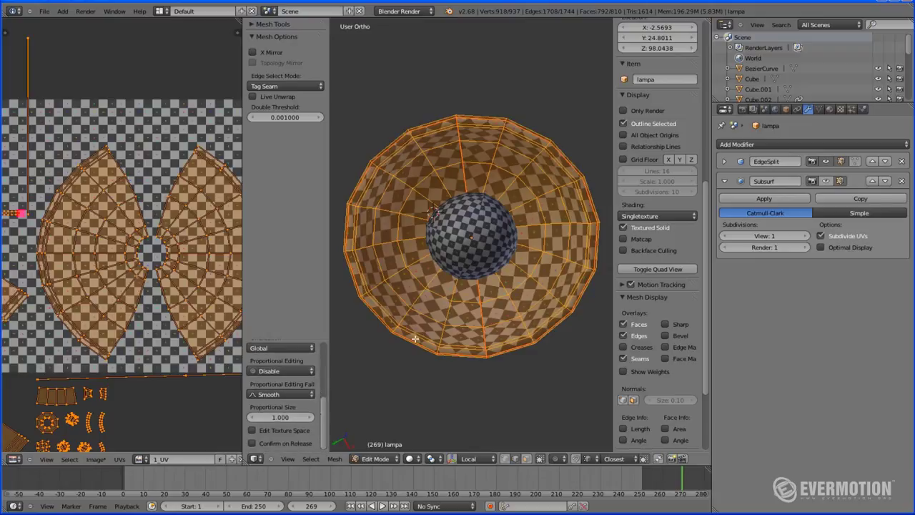
key(ctrl+z)
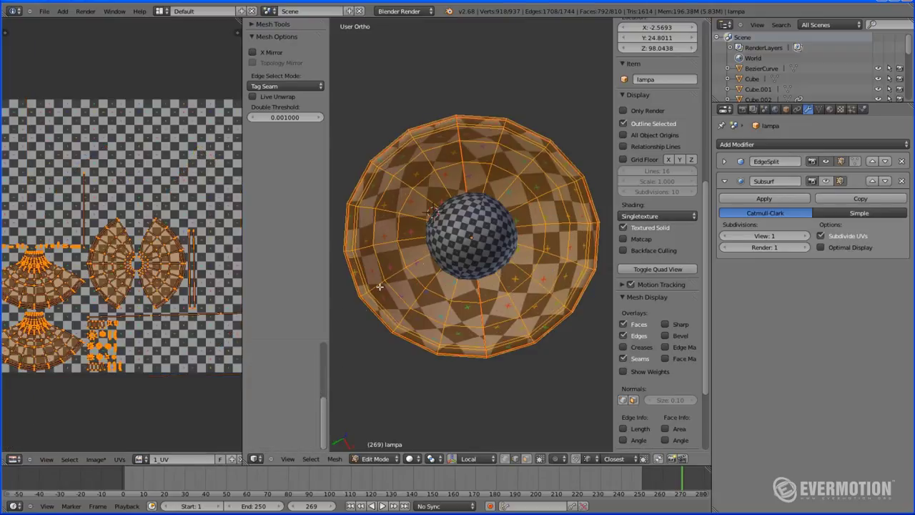
Switch the shade's unwrap method to Angle Based and inspect the resulting checker pattern from below and from the side
scroll(323, 408, up, 5)
click(281, 373)
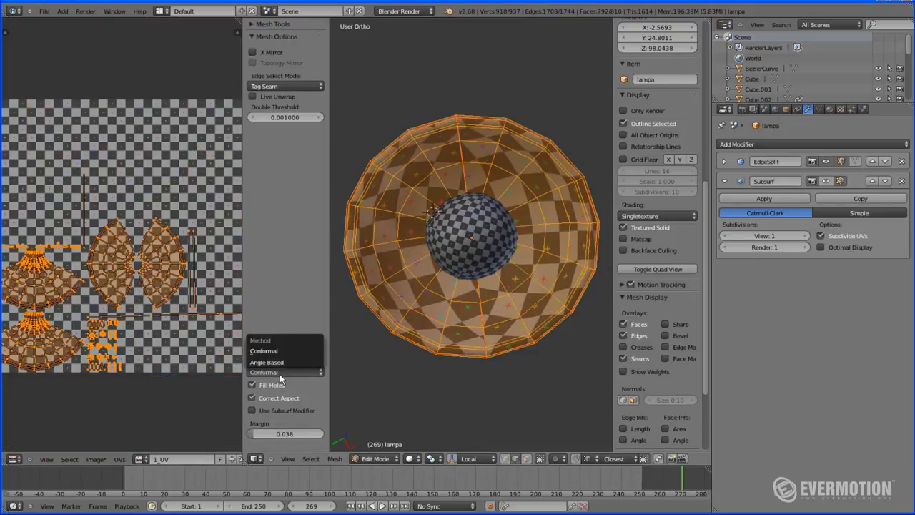
click(279, 363)
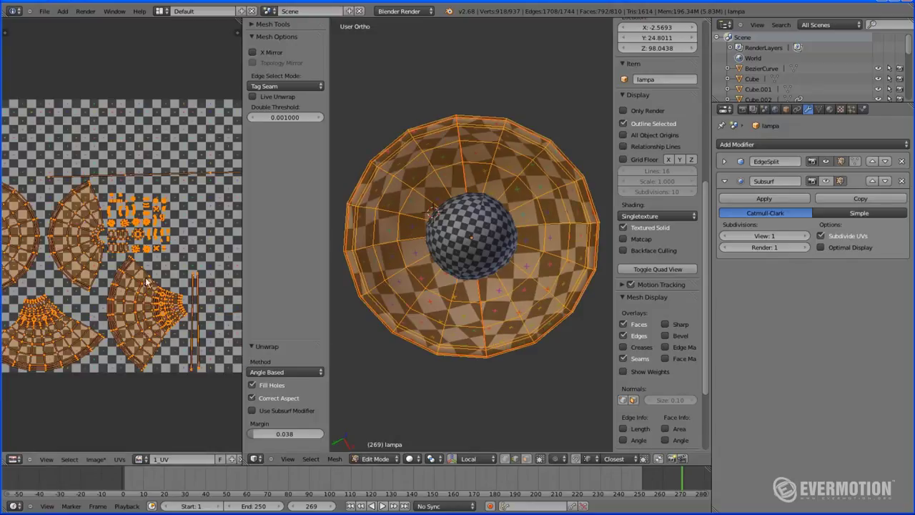
middle_drag(438, 173, 465, 343)
scroll(458, 300, up, 2)
Try enlarging the lamp's UV islands, cancel the scaling, and leave Edit Mode to look over the whole lamp
key(s)
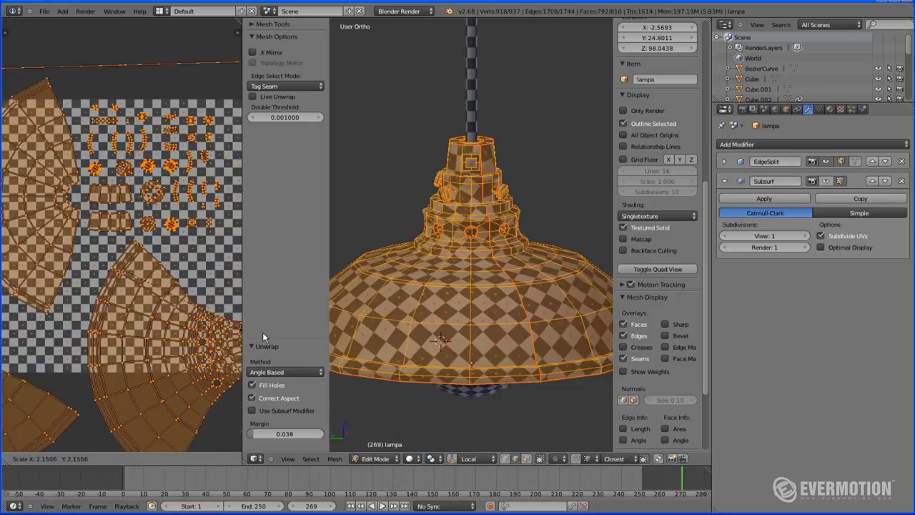
right_click(327, 328)
middle_drag(454, 143, 588, 184)
key(Tab)
middle_drag(447, 213, 465, 186)
scroll(451, 190, down, 3)
scroll(465, 186, up, 5)
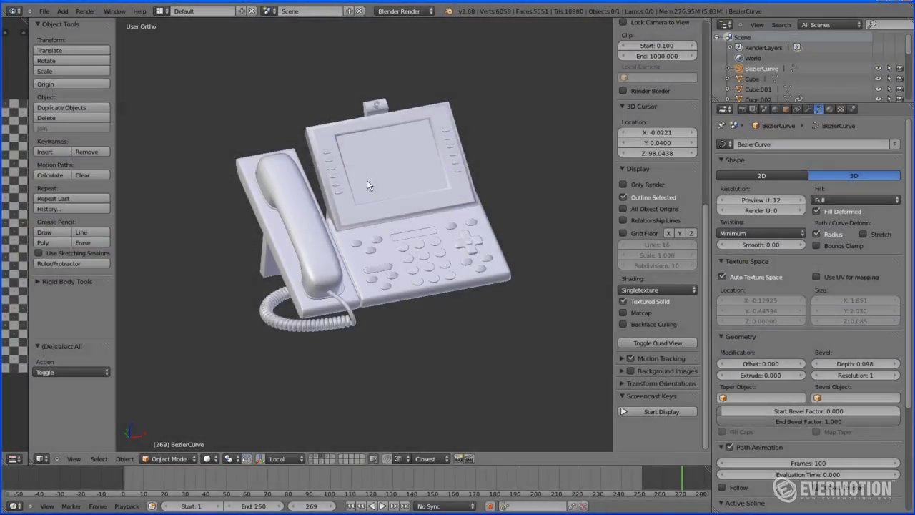
Look over the desk phone with its coiled cord, and show only the layer with the Bezier curve cable, framed closely
middle_drag(369, 185, 483, 170)
scroll(402, 309, up, 2)
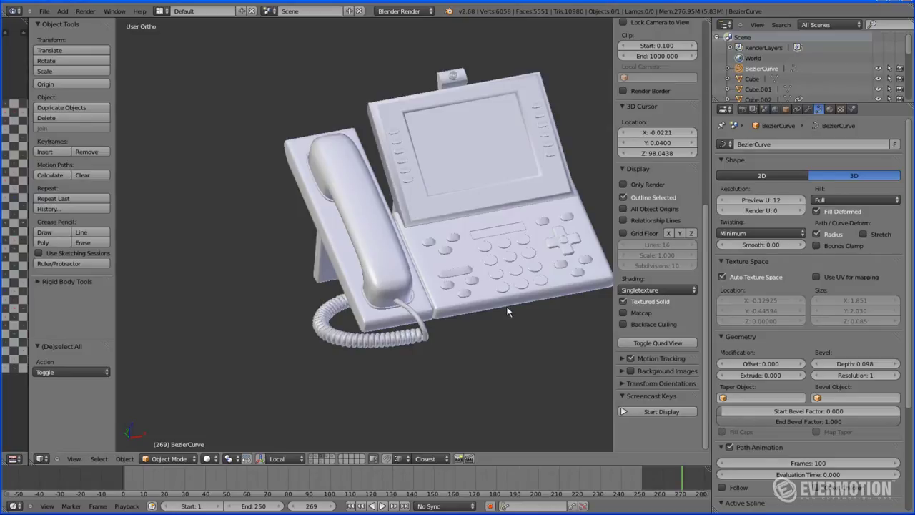
mouse_move(502, 304)
middle_down()
mouse_move(505, 315)
mouse_move(454, 312)
mouse_move(489, 315)
middle_up()
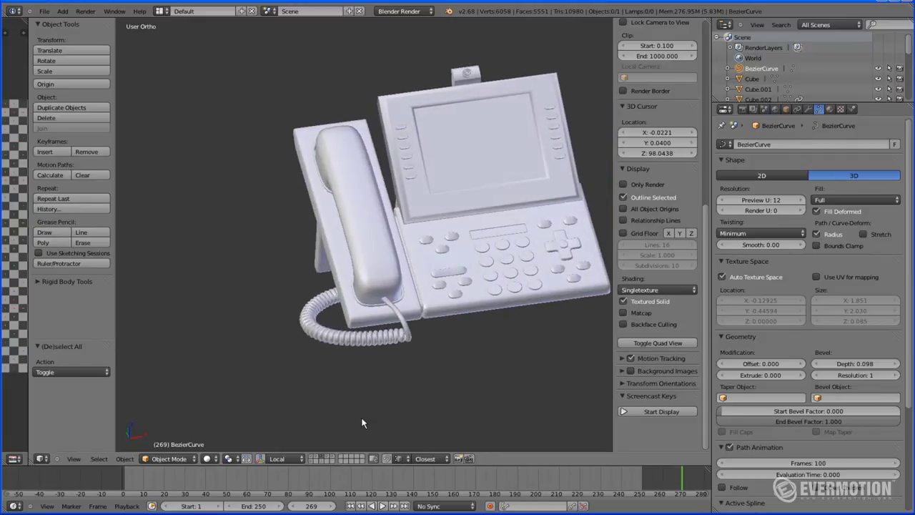
click(322, 463)
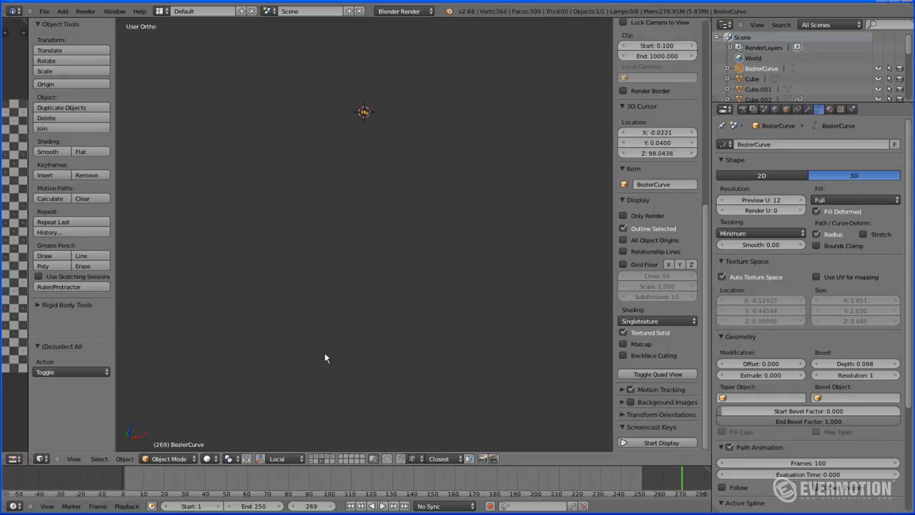
shift+middle_drag(330, 170, 351, 305)
scroll(382, 250, up, 4)
middle_drag(377, 236, 395, 253)
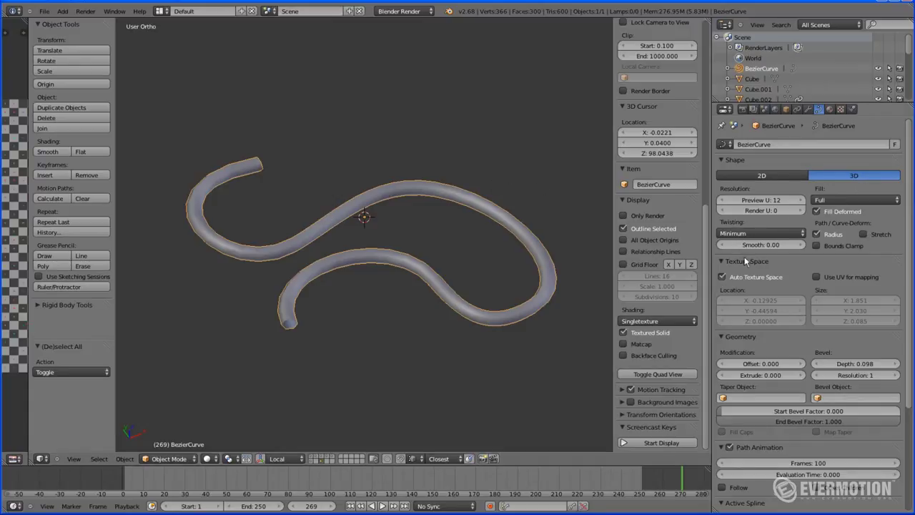
Disable Auto Texture Space and enable Use UV for mapping on the curve, and widen the UV editor
click(723, 276)
click(817, 277)
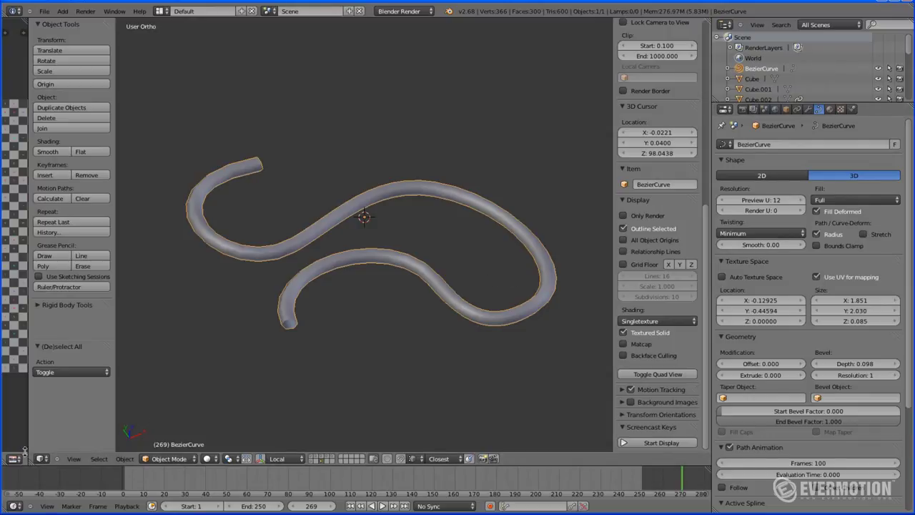
drag(27, 441, 244, 442)
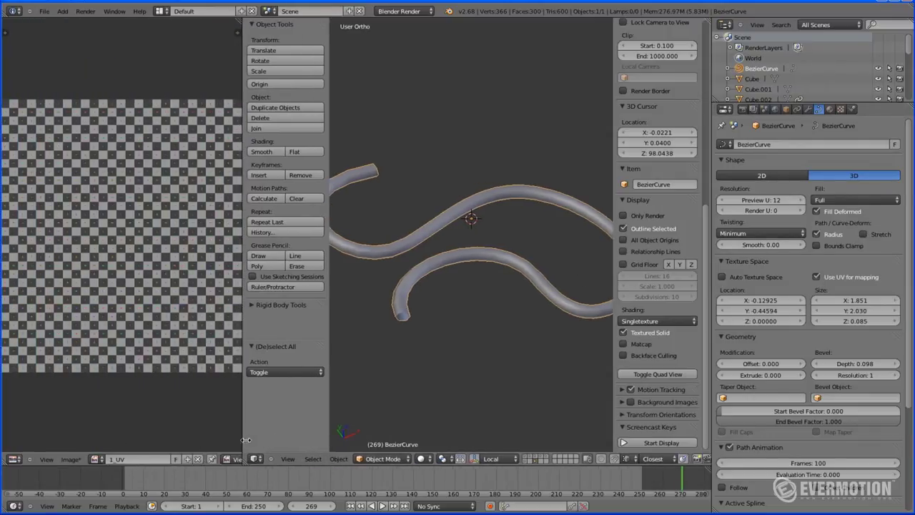
Convert the curve to a mesh, select the whole cable in Edit Mode and assign the 1_UV checker image to it
key(alt+c)
click(481, 310)
key(Tab)
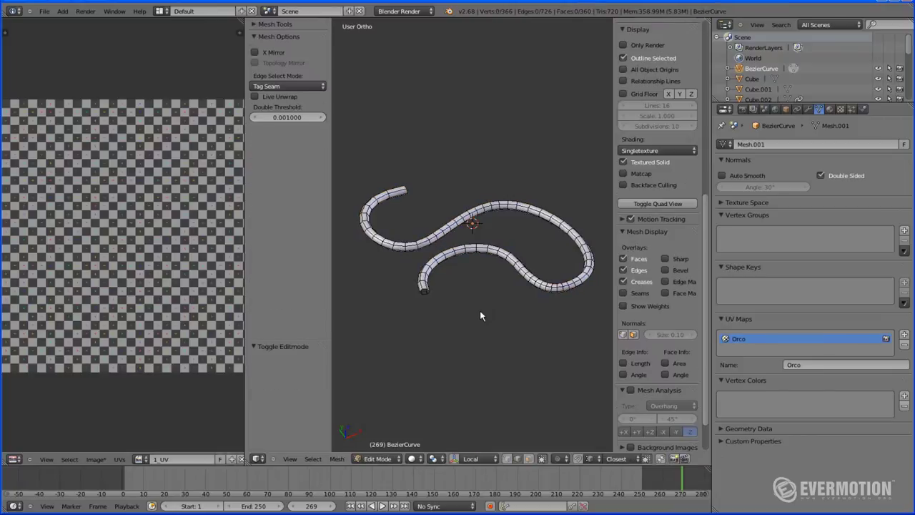
key(a)
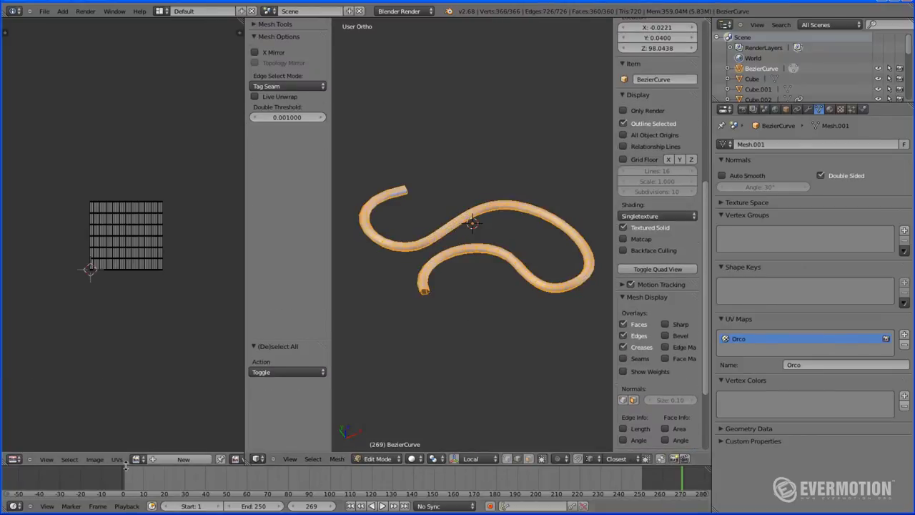
click(137, 459)
click(156, 349)
scroll(416, 268, up, 6)
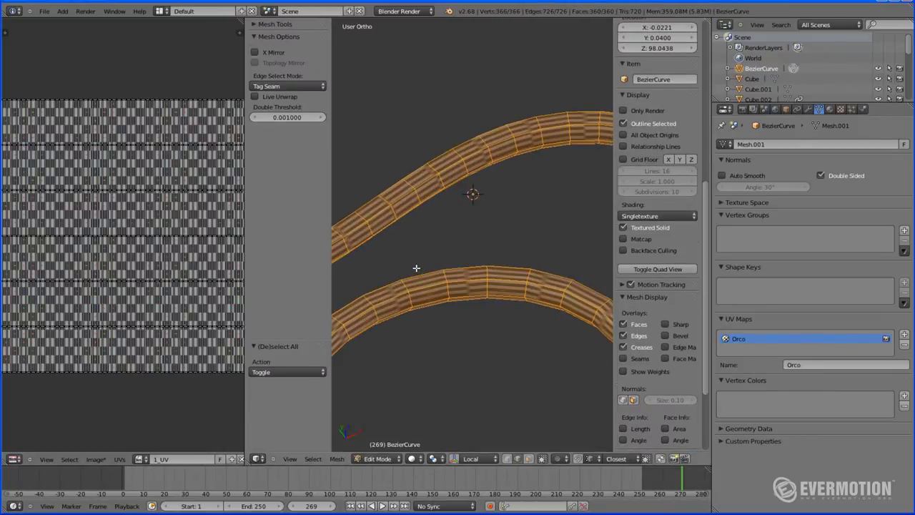
Select all of the cable's UVs and scale them by 7.022 along X
scroll(201, 253, down, 4)
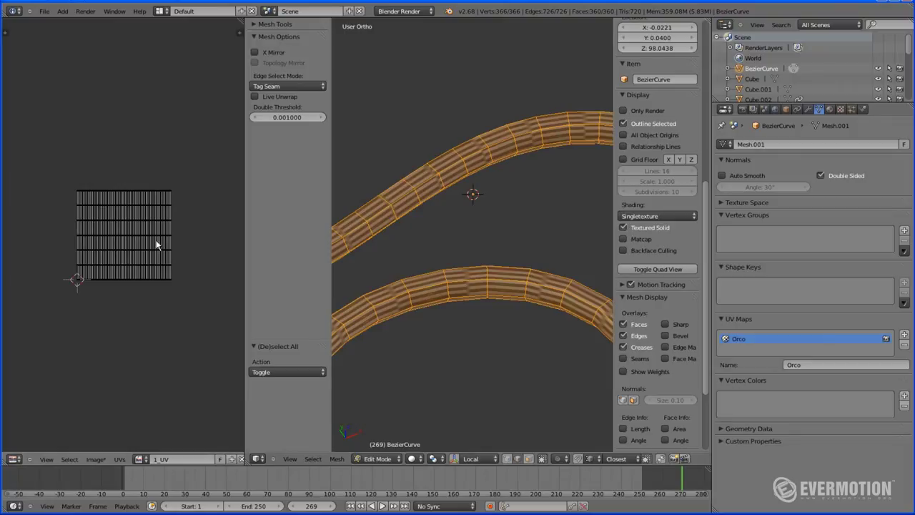
key(a)
key(Home)
scroll(417, 229, up, 5)
scroll(411, 200, down, 4)
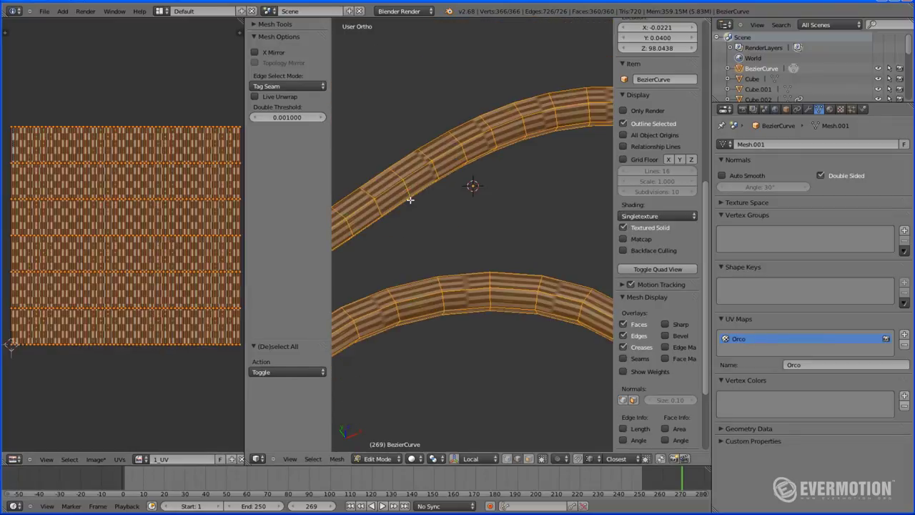
key(s)
key(x)
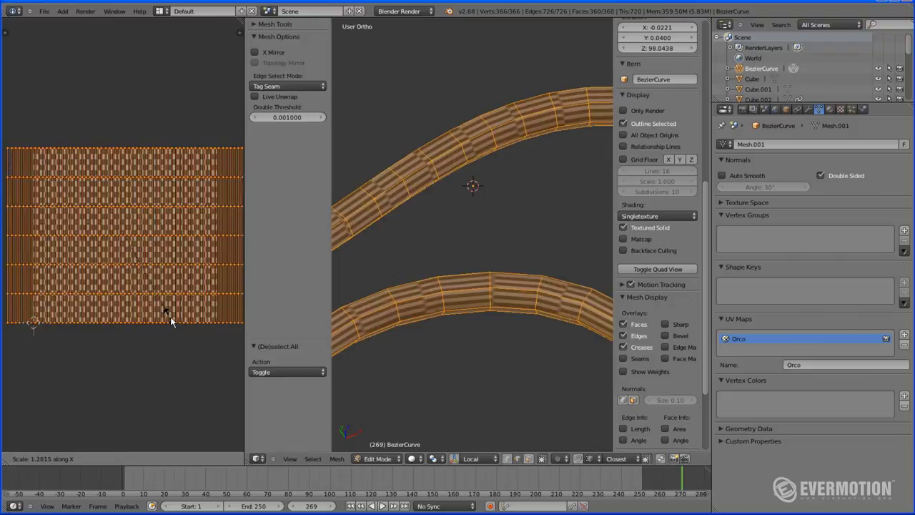
click(599, 446)
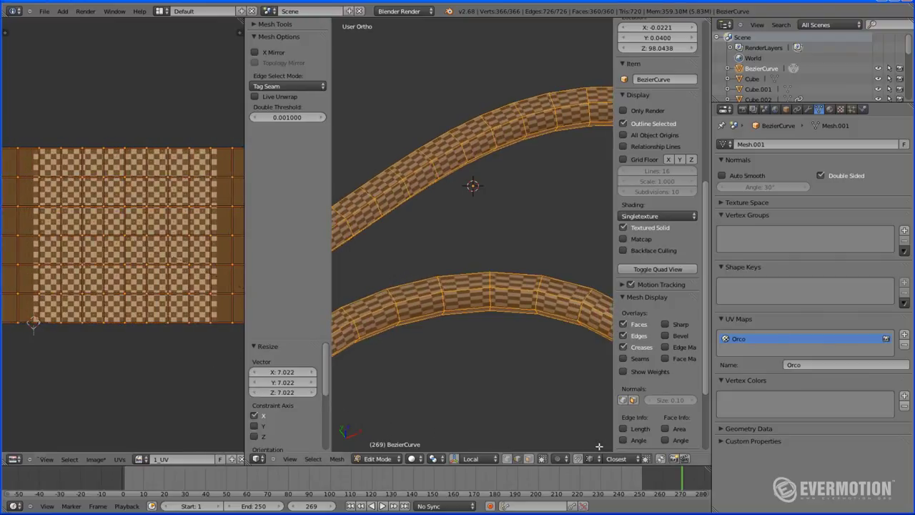
Scale the cable's UVs uniformly by 0.277, and stretch them by about 1.22 along X to square up the checkers
key(s)
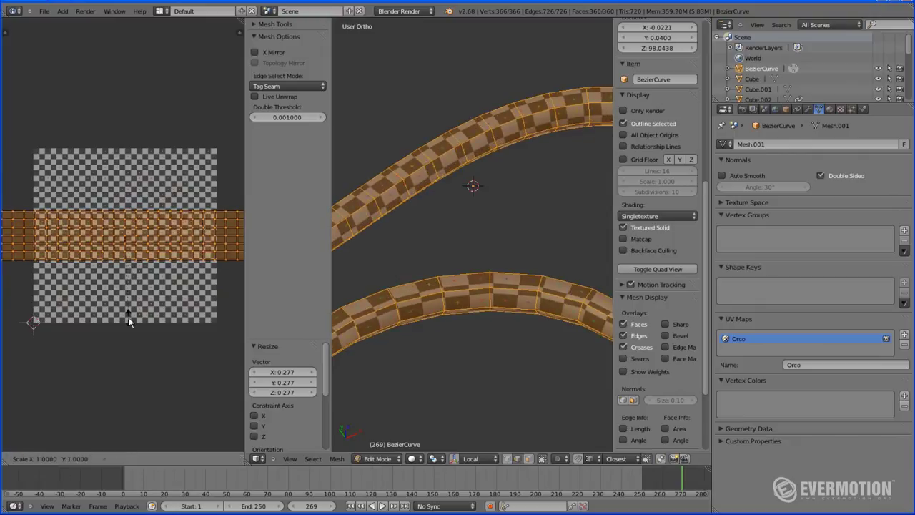
key(x)
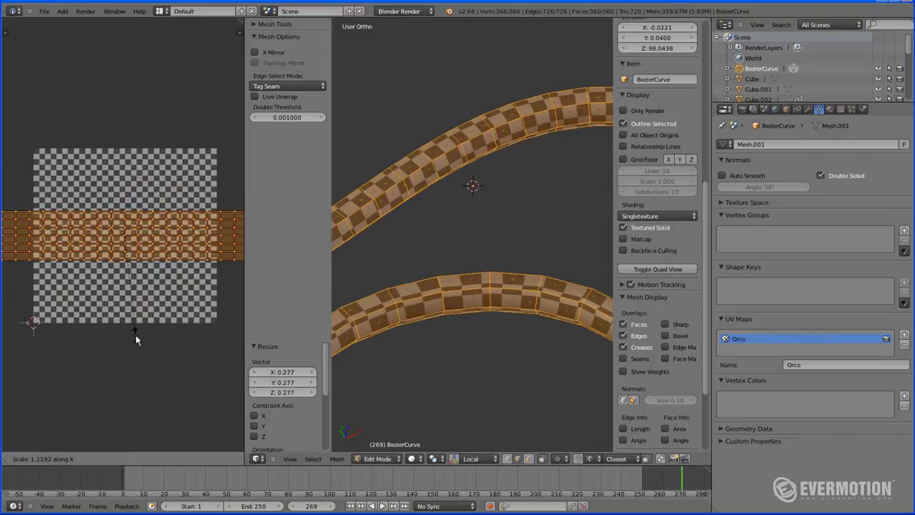
click(135, 339)
Examine the checker pattern along the cable from several angles in Object Mode and Edit Mode
key(Tab)
scroll(447, 259, down, 5)
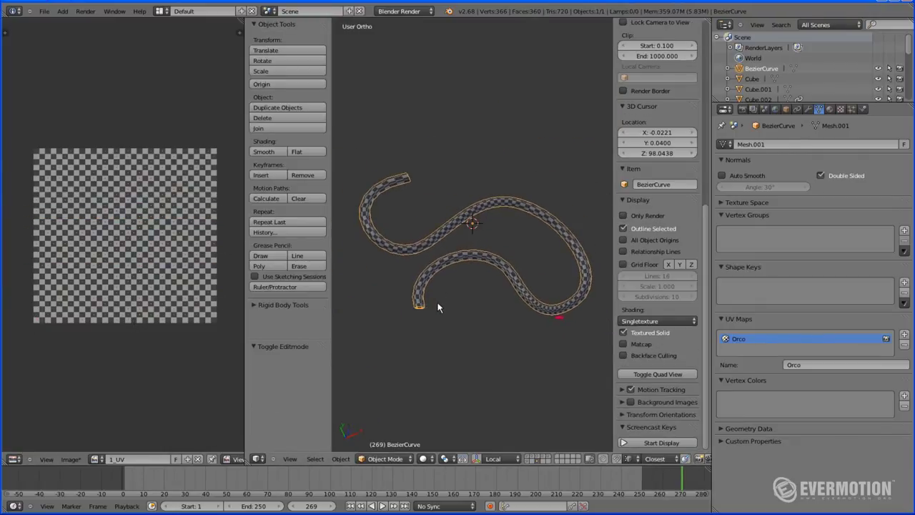
middle_drag(439, 308, 435, 271)
scroll(425, 235, up, 5)
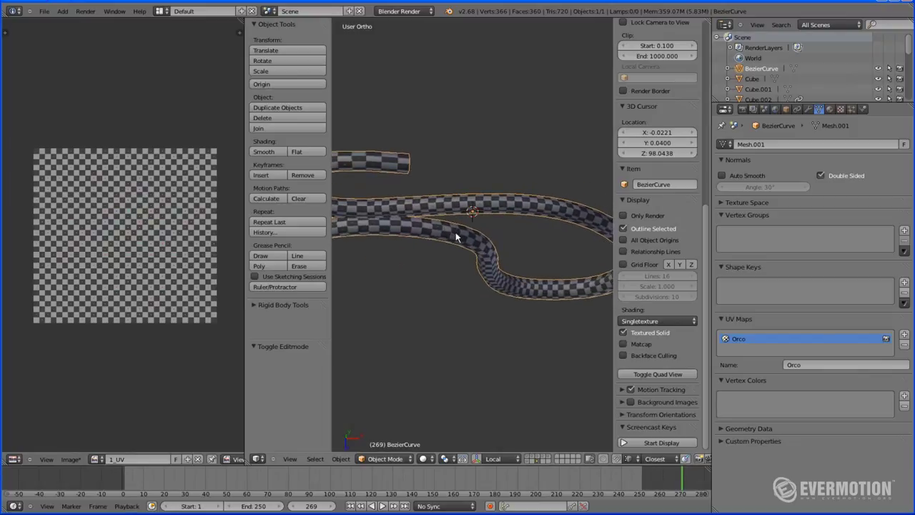
middle_drag(454, 238, 437, 289)
key(Tab)
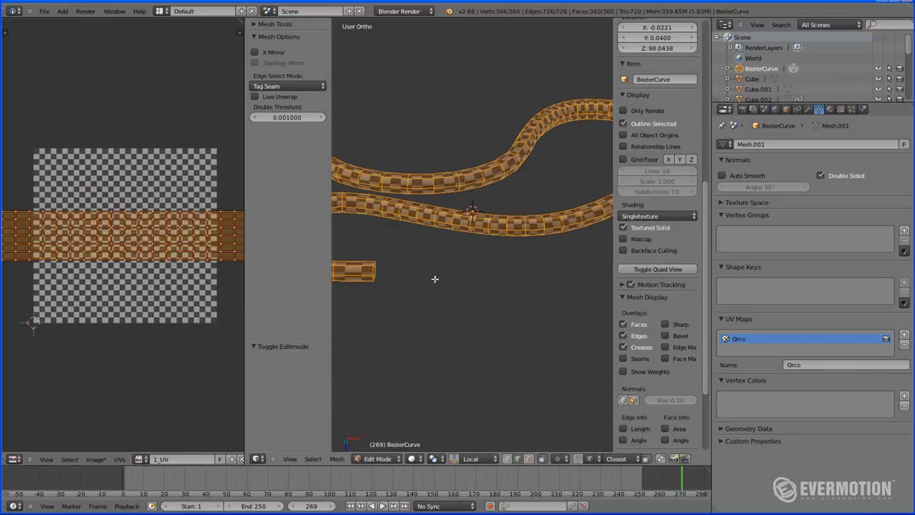
scroll(434, 269, down, 5)
middle_drag(429, 255, 434, 279)
key(Tab)
scroll(615, 139, up, 5)
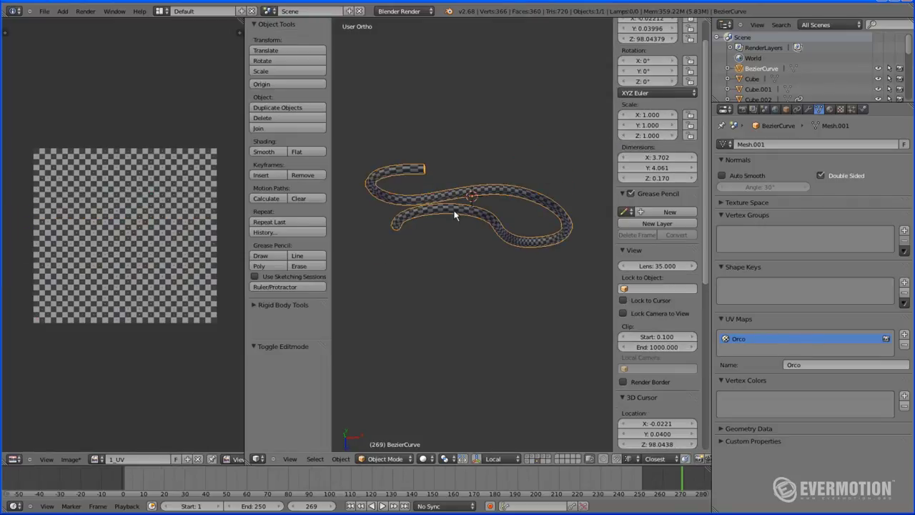
middle_drag(451, 220, 507, 171)
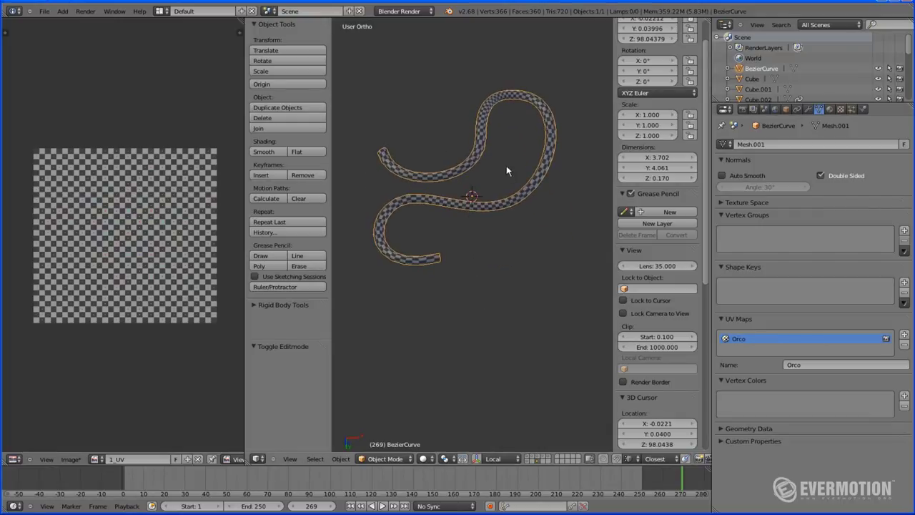
Remove the cable's Orco UV map, and enter Edit Mode with nothing selected
click(905, 346)
scroll(501, 204, up, 3)
key(Tab)
shift+middle_drag(498, 180, 523, 153)
key(a)
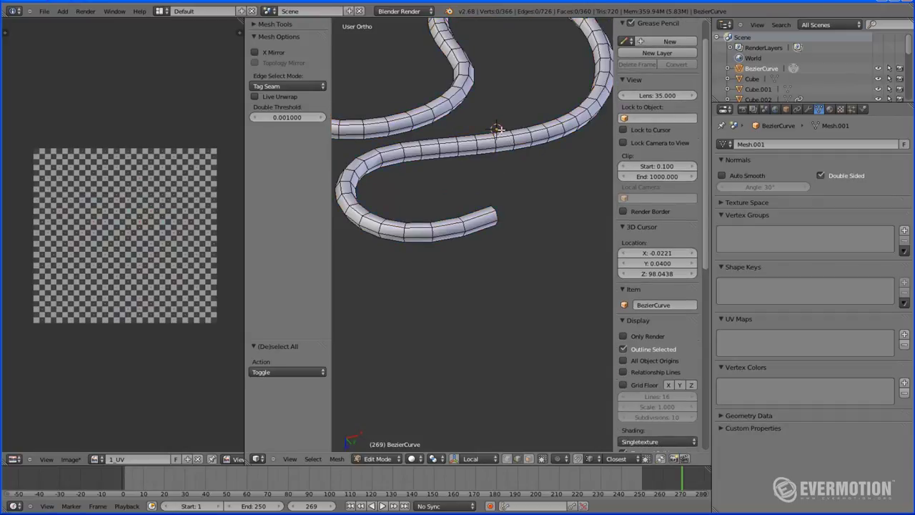
Select the line of edges running along the cable's length and mark it as a seam
scroll(528, 212, up, 2)
alt+right_click(531, 144)
middle_drag(523, 165, 522, 214)
scroll(582, 194, down, 3)
key(ctrl+e)
click(499, 213)
Select the whole cable, unwrap it along the seam and inspect the UV strip and checker pattern
key(a)
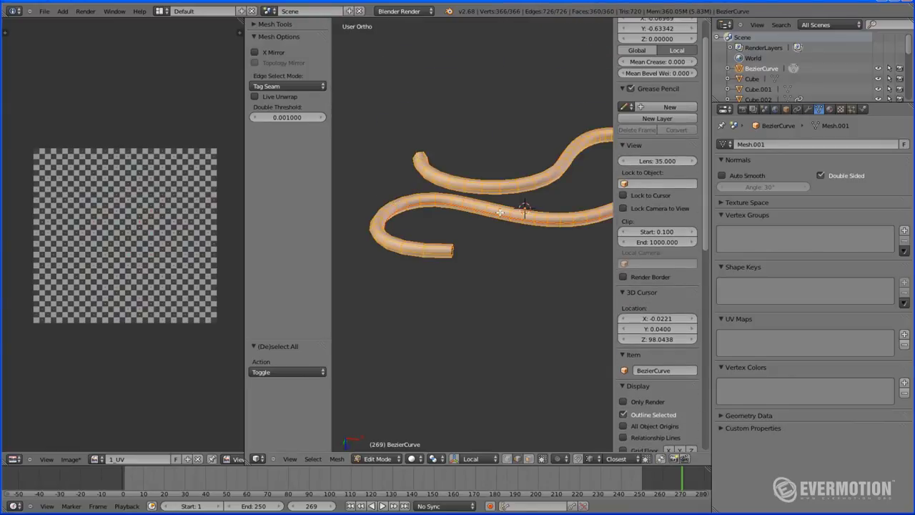
key(u)
click(500, 212)
middle_drag(131, 250, 128, 149)
scroll(128, 149, up, 1)
scroll(514, 255, up, 1)
middle_drag(514, 256, 472, 293)
shift+middle_drag(544, 282, 464, 275)
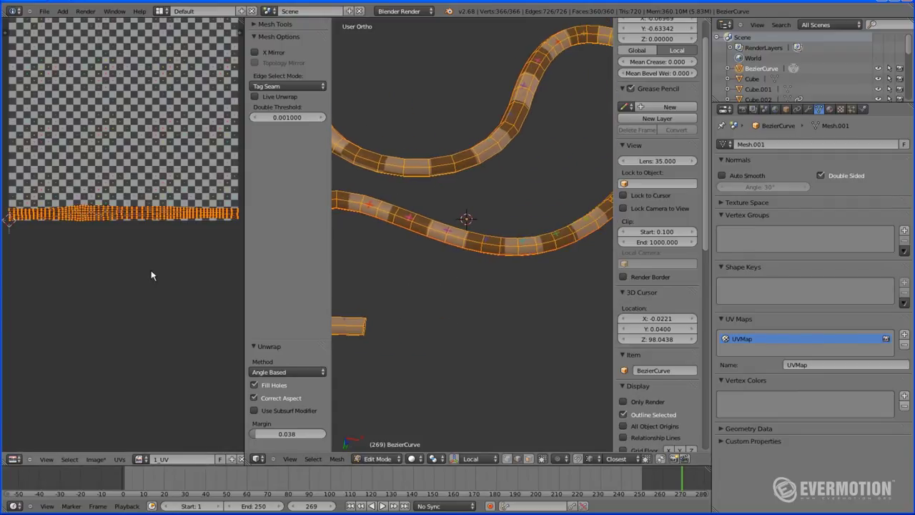
Scale the cable's unwrapped UVs uniformly by 4.259 and check the denser checker pattern on the mesh
key(s)
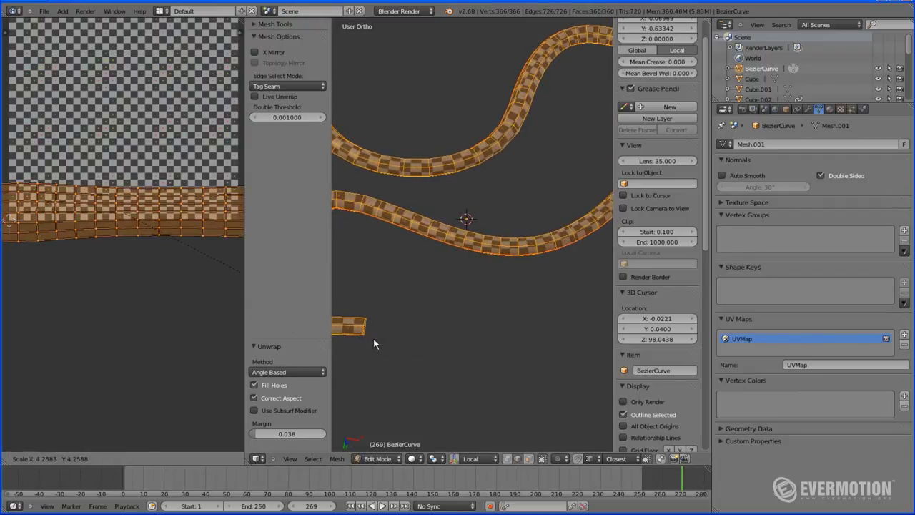
click(373, 344)
scroll(407, 332, down, 3)
shift+middle_drag(409, 322, 422, 329)
scroll(424, 329, up, 2)
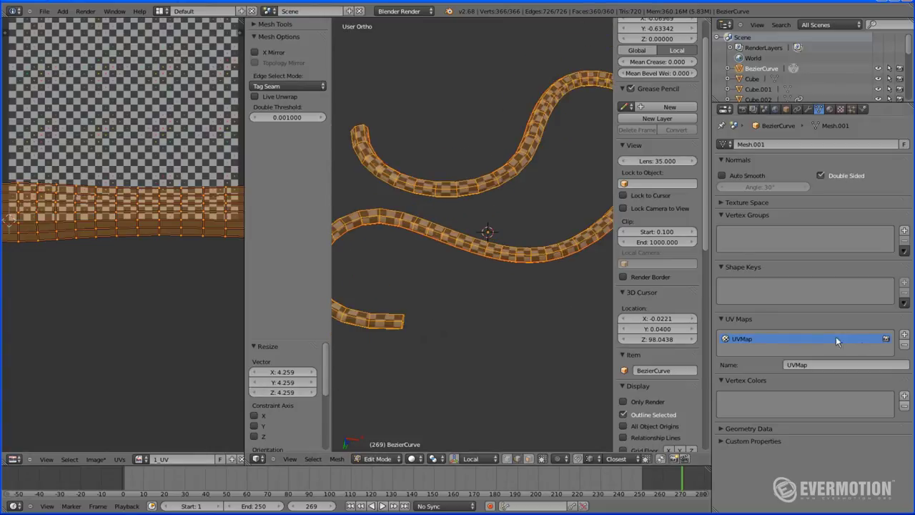
Remove the seam-based UV map, switch to face selection and reset the UVs of all the cable's faces
click(905, 346)
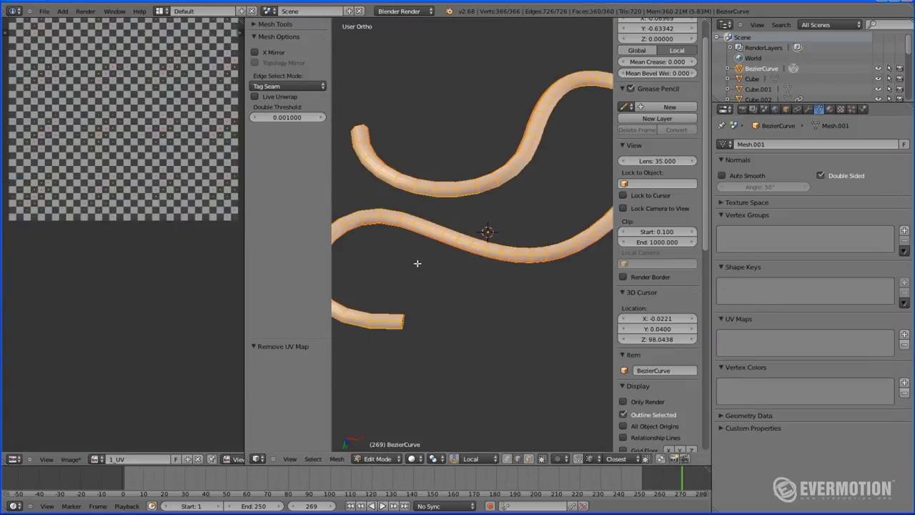
shift+middle_drag(420, 262, 511, 198)
scroll(511, 198, up, 2)
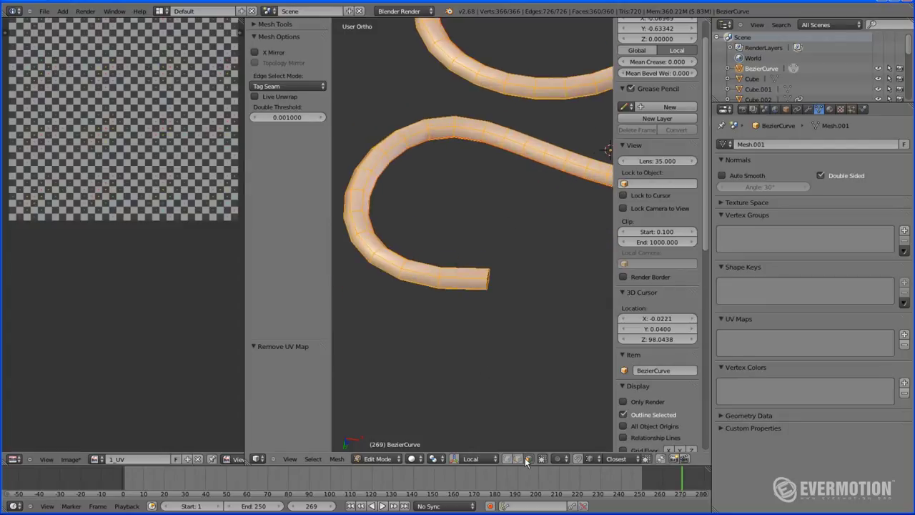
key(u)
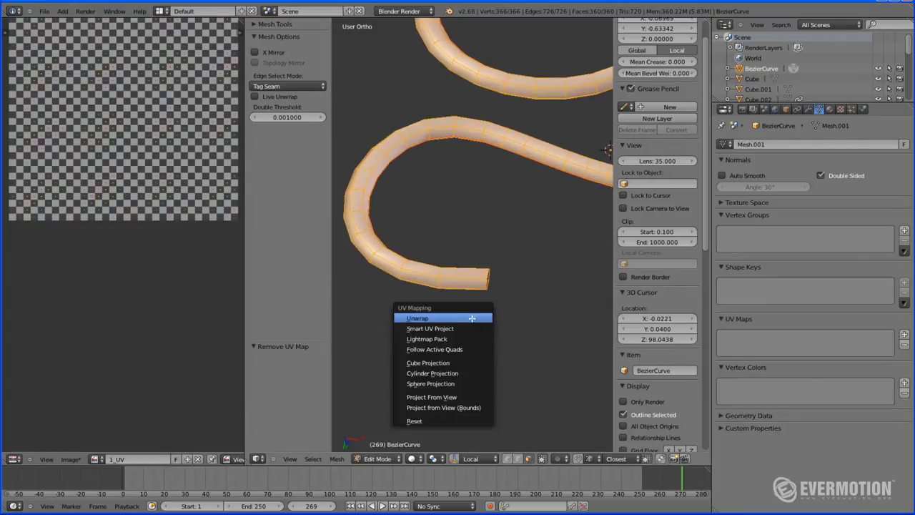
click(447, 420)
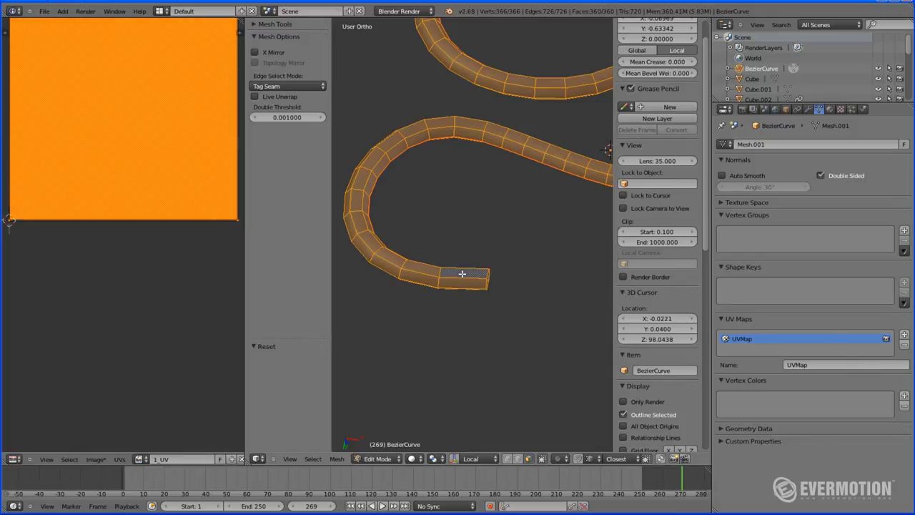
Unwrap the cable with Follow Active Quads in Length Average mode, using a face at the cable's end as the active quad
key(u)
click(450, 203)
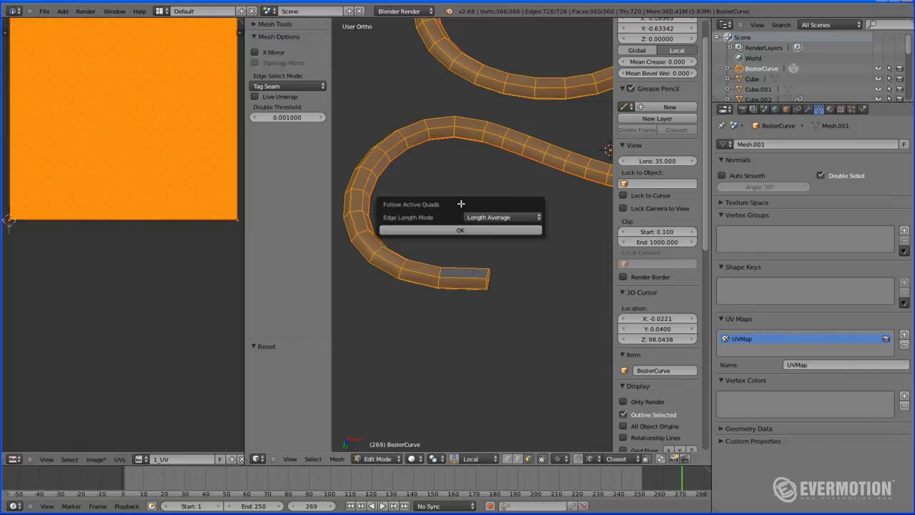
click(461, 232)
scroll(143, 219, down, 8)
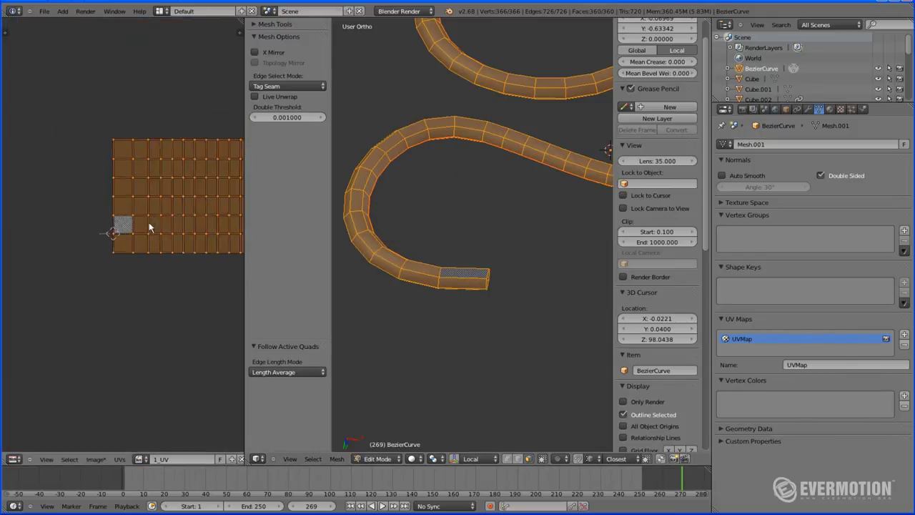
Scale the cable's UV layout down to a thin strip and move it over the checker image by 1.055 in X and 0.082 in Y
scroll(141, 278, up, 8)
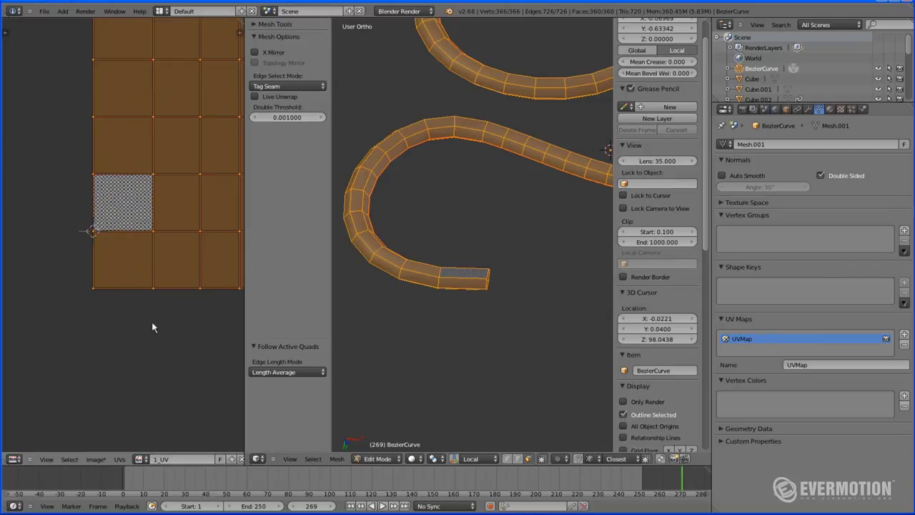
key(s)
click(179, 207)
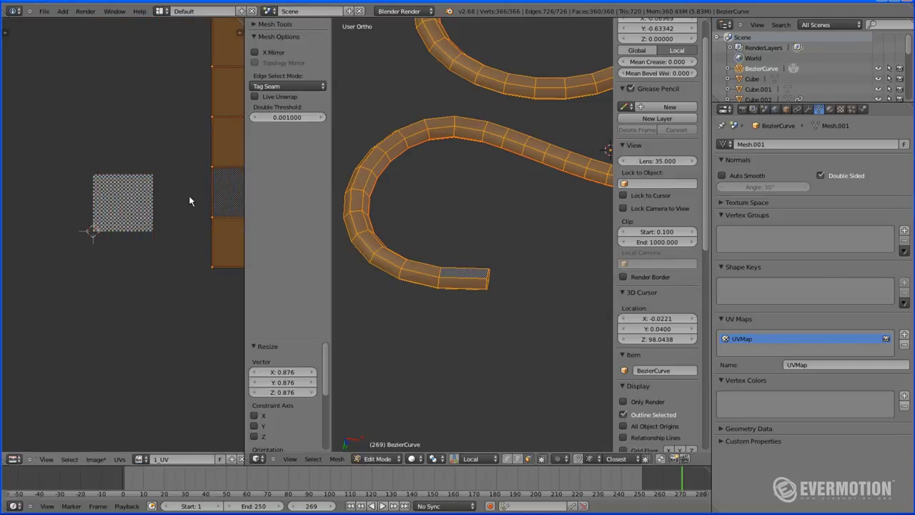
click(4, 250)
scroll(43, 266, down, 9)
key(s)
click(184, 243)
key(g)
click(99, 257)
Stretch the cable's UV strip along the X axis only to even out the checker squares
scroll(98, 257, up, 6)
key(s)
key(x)
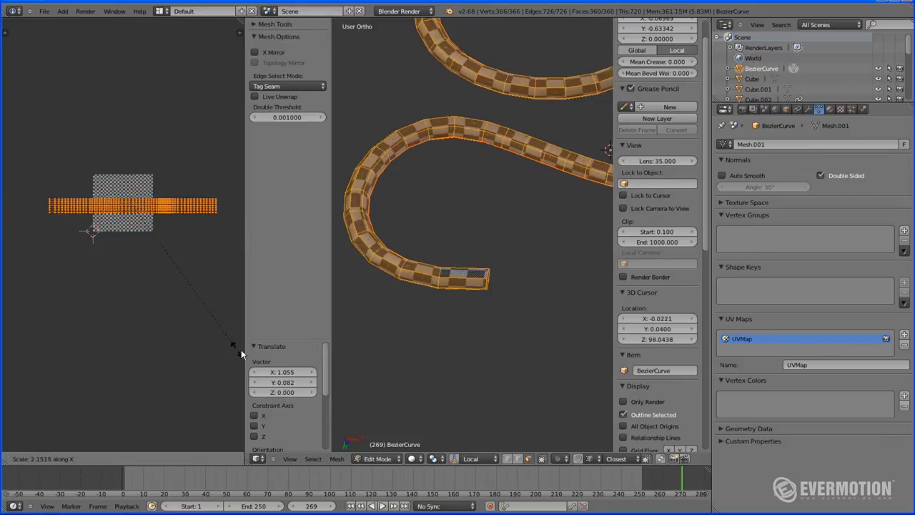
click(344, 373)
Leave mesh editing, enlarge the 3D view and inspect the checker pattern along the cable
scroll(535, 130, down, 4)
shift+middle_drag(509, 127, 243, 269)
scroll(446, 176, up, 2)
key(Tab)
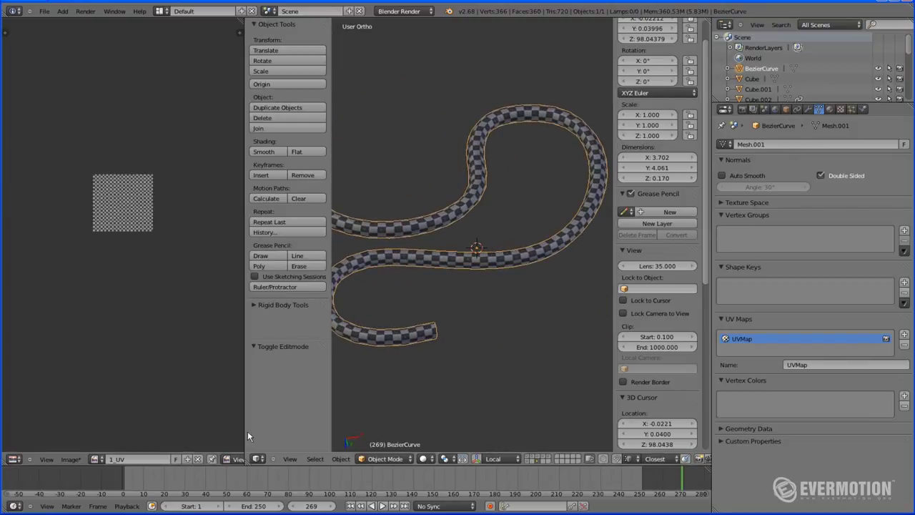
drag(245, 429, 145, 401)
scroll(439, 265, up, 3)
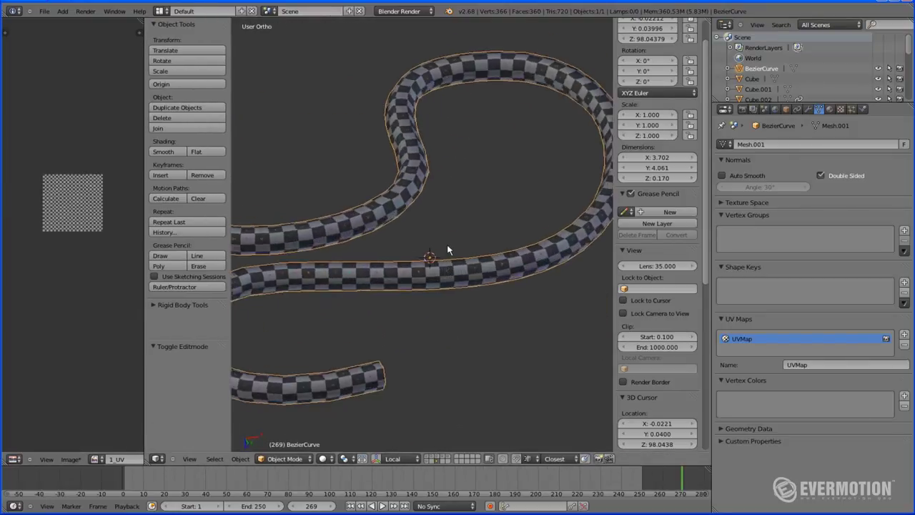
middle_drag(449, 249, 427, 250)
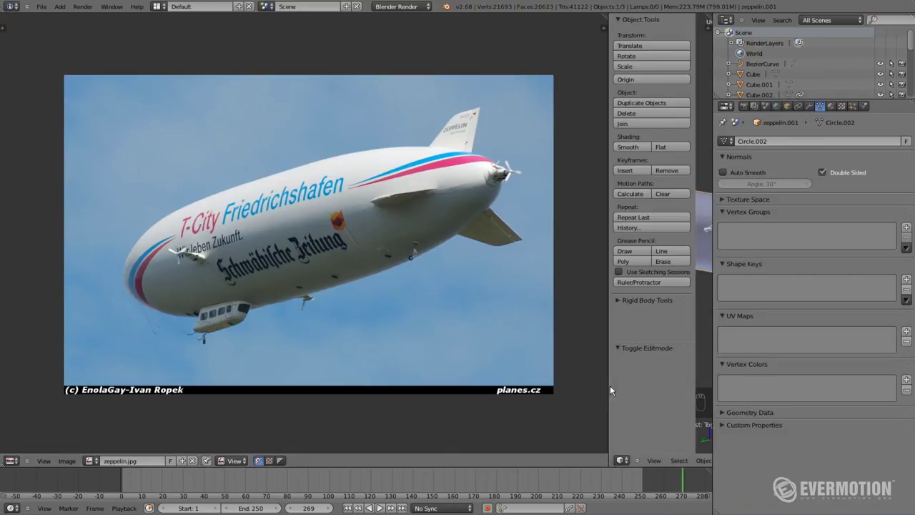
Enlarge the 3D view beside the zeppelin photo, isolate the hull object and start editing its mesh
drag(609, 387, 65, 386)
scroll(383, 243, up, 2)
middle_drag(383, 243, 433, 228)
key(KP_Divide)
key(Tab)
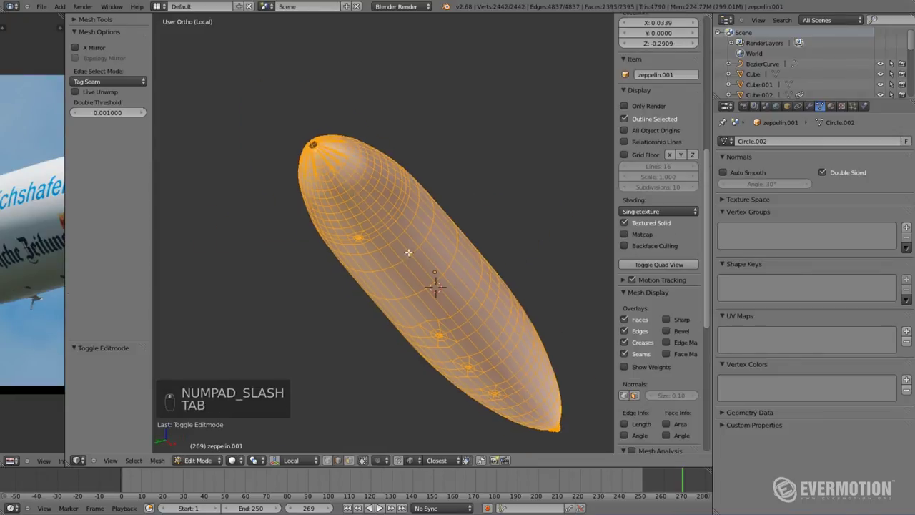
Clear the mesh selection and select the lengthwise edge loop running down the hull from the nose
key(a)
key(a)
scroll(432, 227, up, 5)
scroll(401, 226, up, 8)
alt+right_click(485, 207)
scroll(485, 208, down, 8)
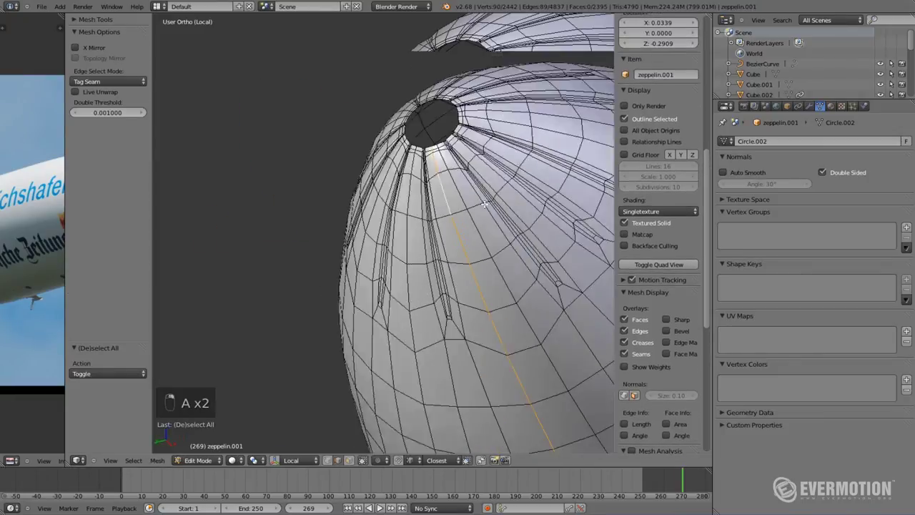
Add the edge loops around the tail collar and the tail opening's rim to the selection and mark them all as seams
middle_drag(479, 241, 405, 241)
scroll(405, 241, up, 3)
alt+shift+right_click(424, 197)
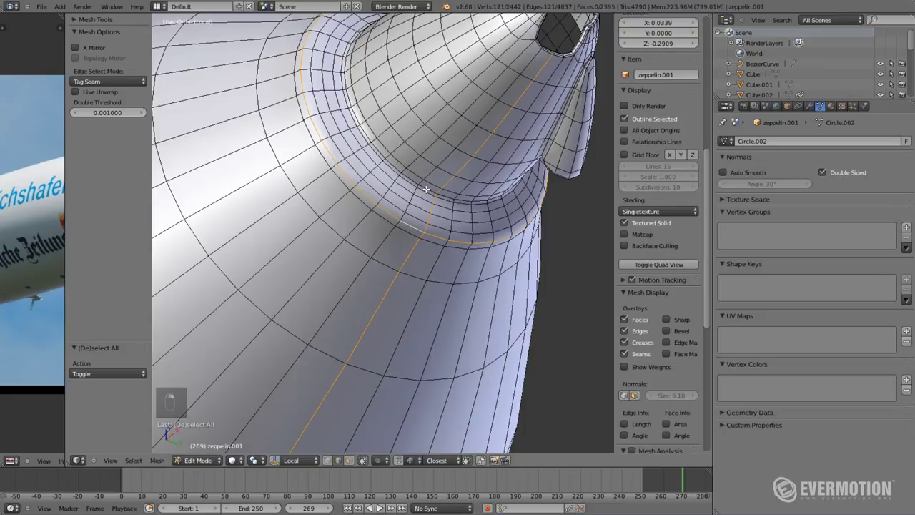
middle_drag(475, 188, 276, 403)
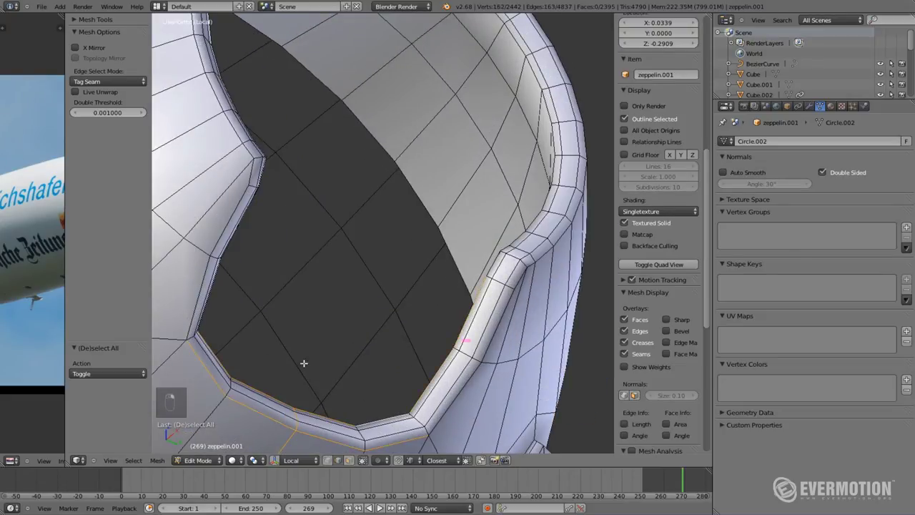
alt+shift+right_click(555, 143)
scroll(263, 199, down, 2)
shift+middle_drag(315, 213, 321, 169)
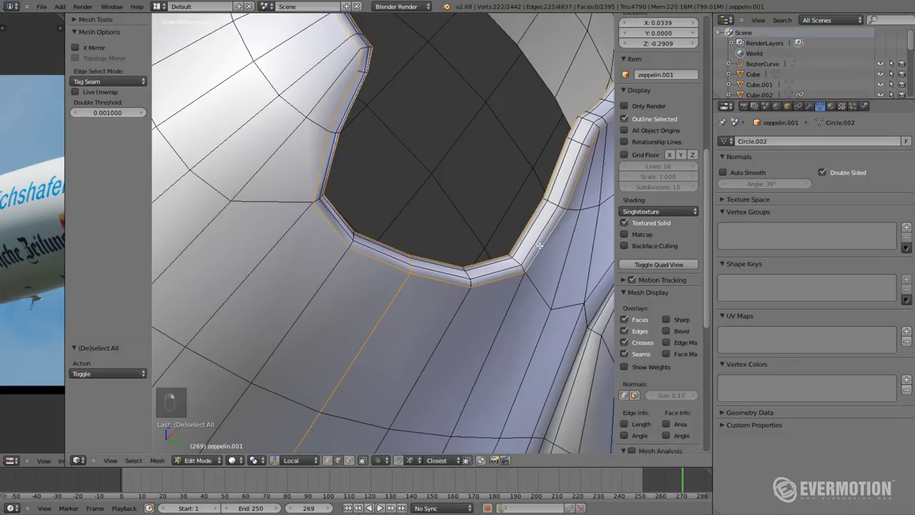
key(ctrl+e)
click(509, 315)
Select the edge loop at the base of the protruding part beside the tail opening and clip the view to the tail tip
middle_drag(510, 314, 358, 252)
alt+right_click(331, 156)
scroll(362, 272, down, 5)
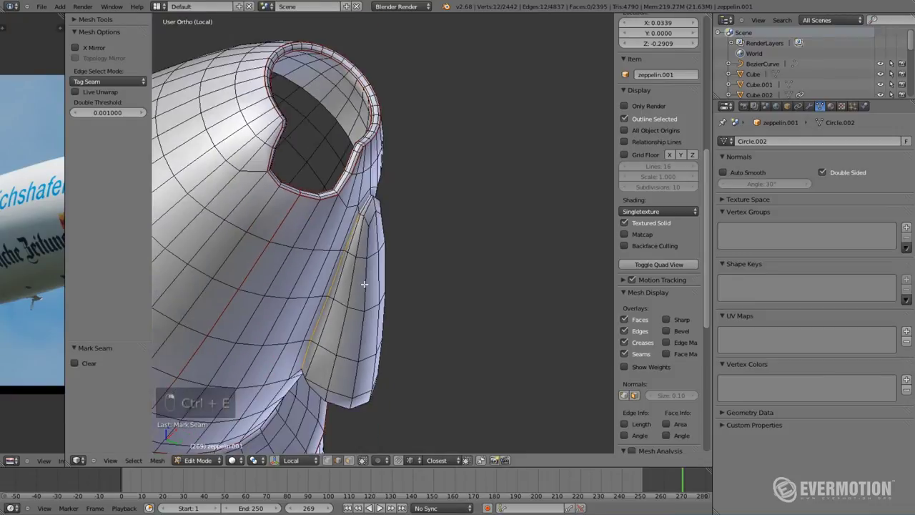
middle_drag(363, 286, 264, 248)
scroll(366, 240, up, 3)
scroll(384, 221, down, 3)
scroll(368, 229, up, 3)
scroll(384, 219, down, 3)
key(alt+b)
drag(240, 216, 510, 356)
Add the inner loop of the protruding part's octagonal rim and the edges linking it to the base, and mark the selection as seams
middle_drag(365, 302, 343, 286)
scroll(343, 286, up, 6)
shift+middle_drag(286, 300, 393, 275)
scroll(242, 318, up, 7)
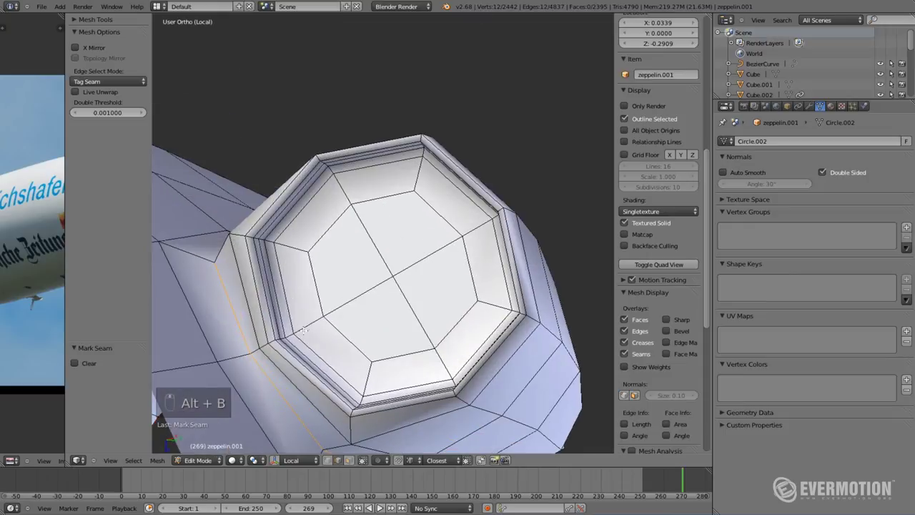
shift+middle_drag(231, 317, 358, 230)
scroll(358, 230, up, 3)
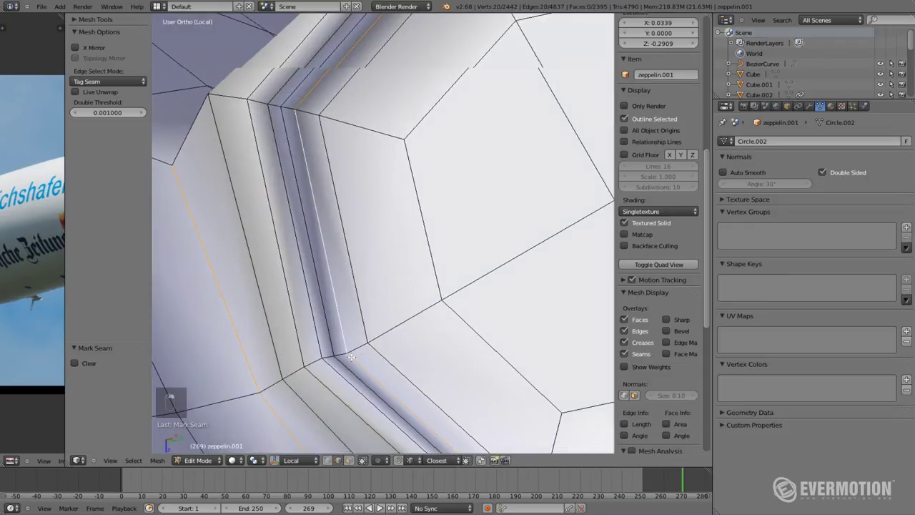
alt+shift+right_click(336, 308)
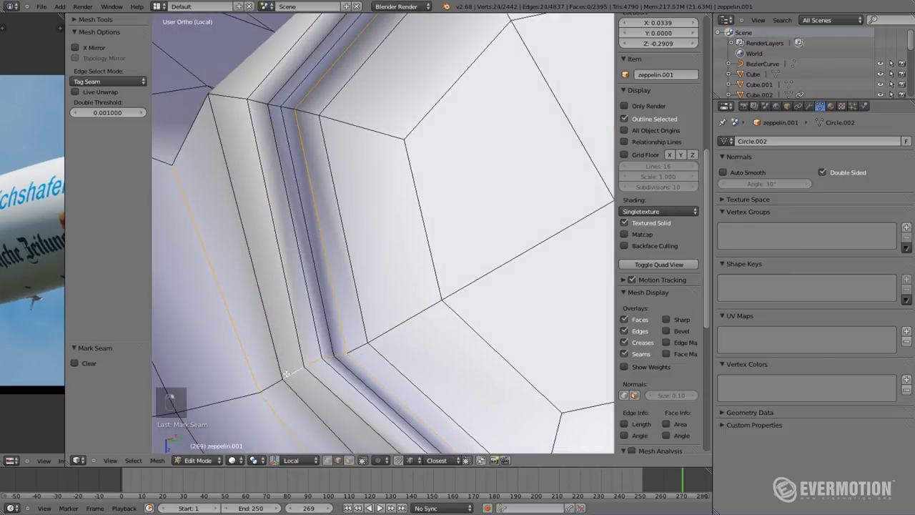
key(ctrl+e)
click(273, 329)
scroll(272, 329, down, 1)
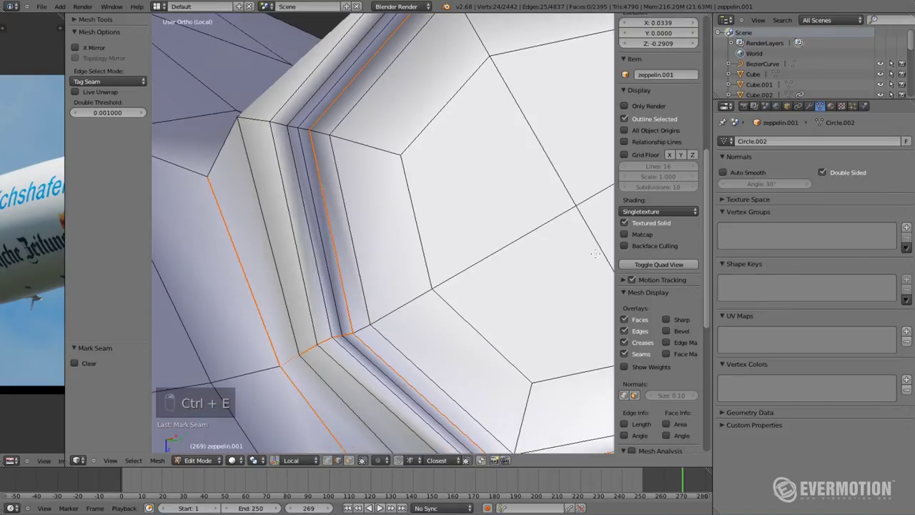
Tag a shortest-path seam lengthwise along the protruding part, starting from an edge at its octagonal end
shift+middle_drag(607, 172, 376, 242)
middle_drag(450, 172, 412, 250)
right_click(525, 199)
scroll(498, 262, down, 5)
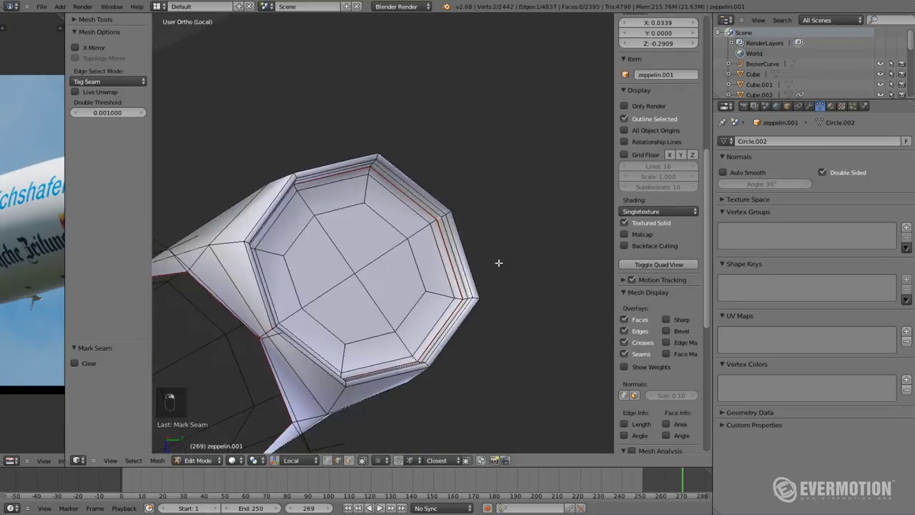
middle_drag(499, 262, 417, 243)
scroll(417, 239, up, 3)
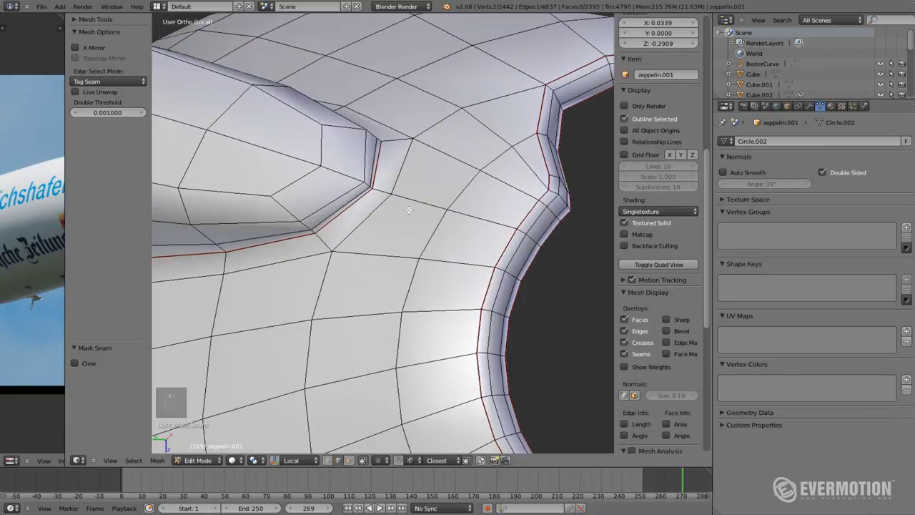
scroll(408, 211, up, 6)
shift+middle_drag(409, 210, 442, 283)
ctrl+right_click(482, 300)
scroll(412, 304, down, 16)
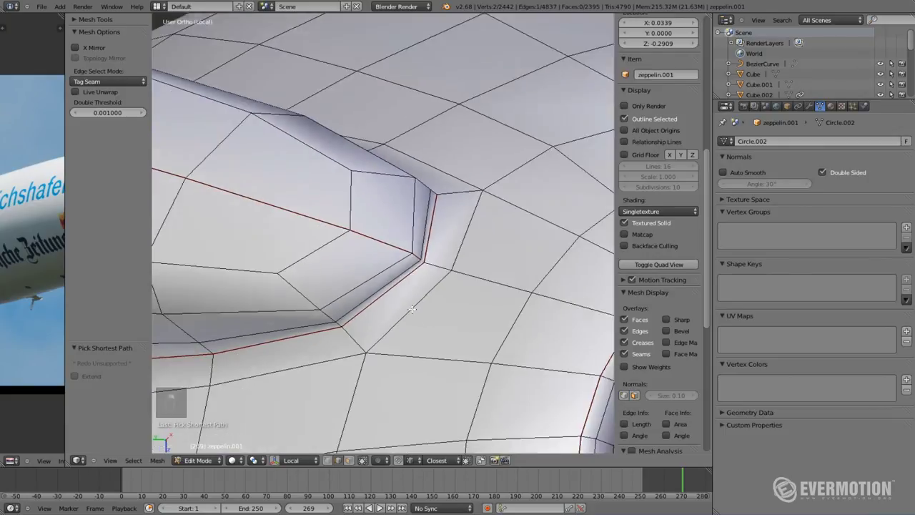
Turn off the view clipping and locate the small round holes along the hull's lengthwise seam
key(alt+b)
scroll(387, 272, down, 4)
middle_drag(364, 269, 425, 269)
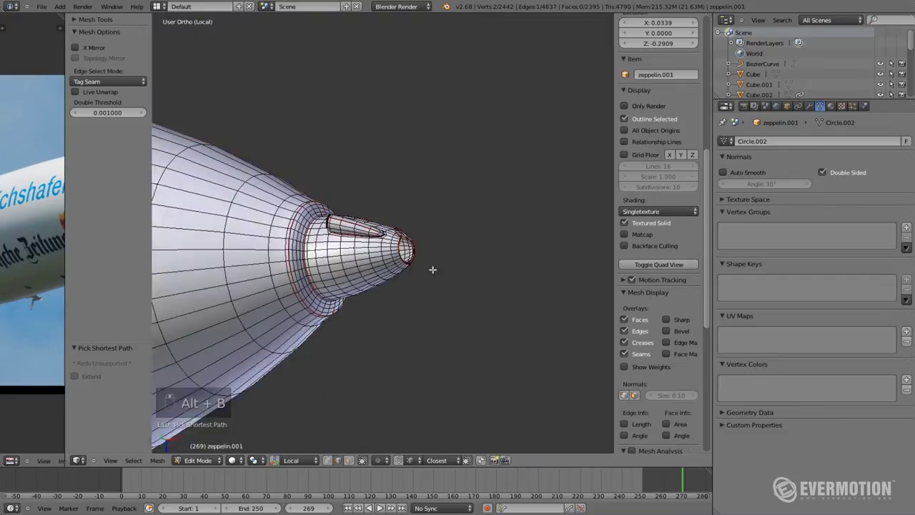
scroll(425, 269, down, 7)
middle_drag(281, 236, 398, 307)
scroll(364, 274, up, 6)
scroll(315, 235, up, 4)
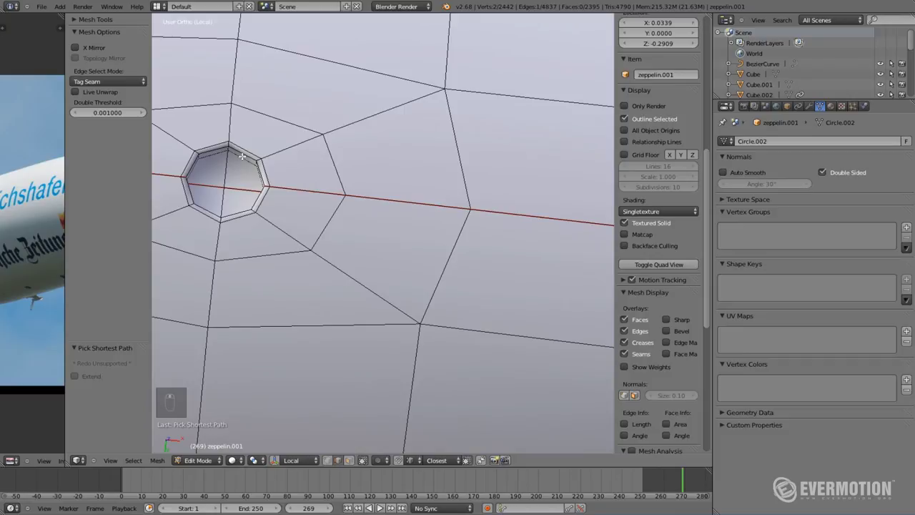
Select the rim and floor edge loops inside the first round hole and mark them as seams
shift+middle_drag(273, 206, 434, 296)
mouse_move(435, 296)
middle_down()
mouse_move(413, 212)
mouse_move(422, 286)
middle_up()
scroll(413, 213, up, 4)
shift+right_click(429, 316)
shift+right_click(389, 302)
middle_drag(383, 313, 339, 305)
alt+shift+right_click(339, 305)
key(z)
alt+shift+right_click(314, 396)
key(ctrl+e)
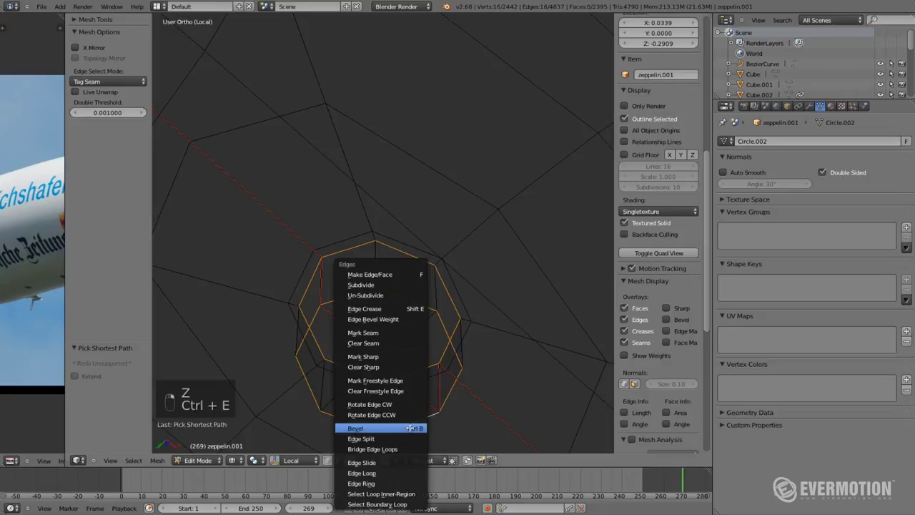
click(375, 342)
Clear the seam from one wall edge and the two edges crossing the first hole's floor
key(z)
right_click(325, 293)
shift+right_click(350, 328)
shift+right_click(384, 361)
key(ctrl+e)
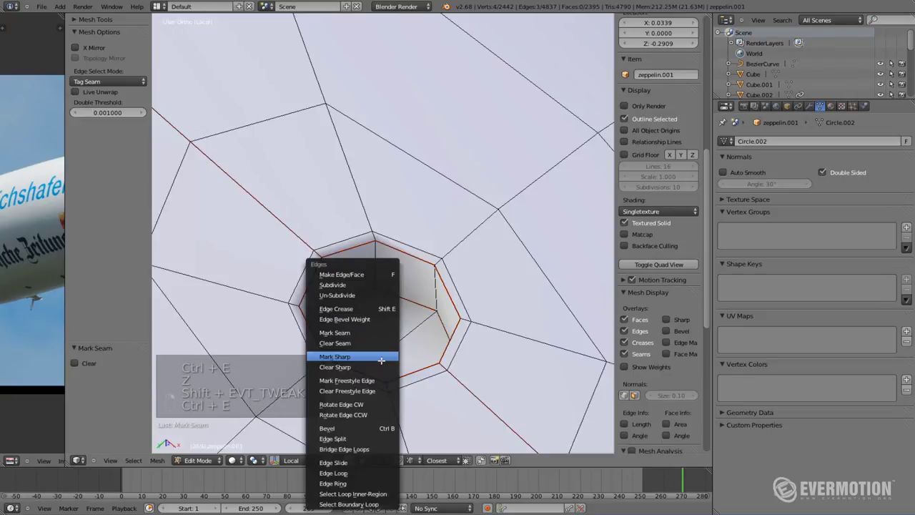
click(351, 343)
Mark the rim and floor edge loops inside the second round hole as seams
scroll(373, 245, down, 10)
scroll(375, 245, up, 12)
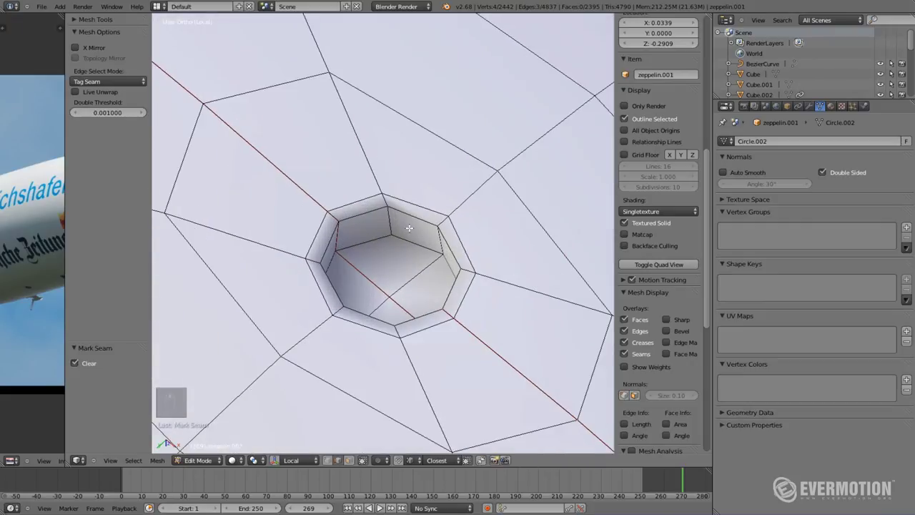
alt+shift+right_click(377, 240)
shift+right_click(423, 259)
key(z)
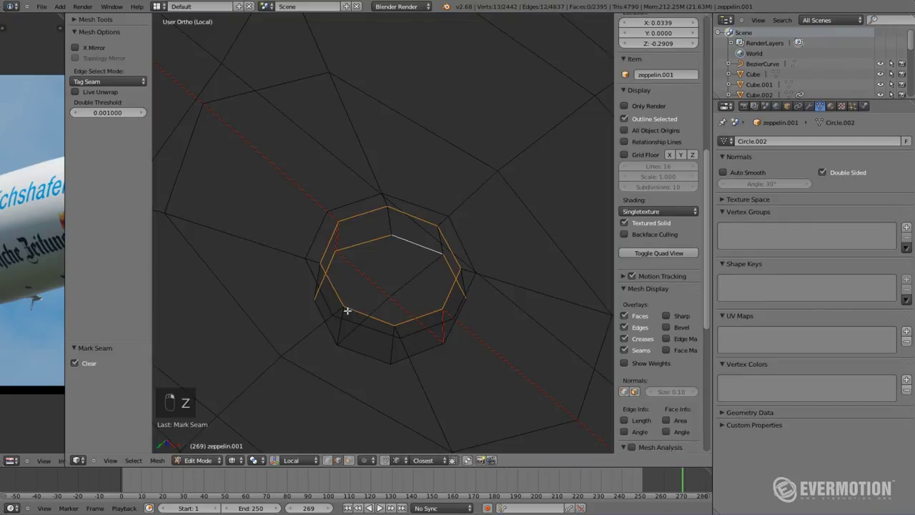
key(z)
key(ctrl+e)
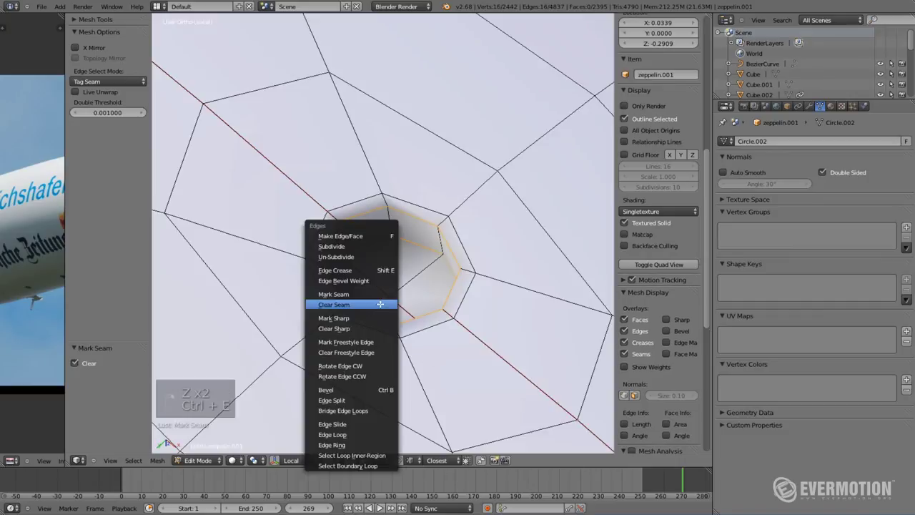
click(333, 293)
Clear the seam from the second hole's wall edge and floor edges, and deselect everything
right_click(349, 266)
shift+right_click(392, 299)
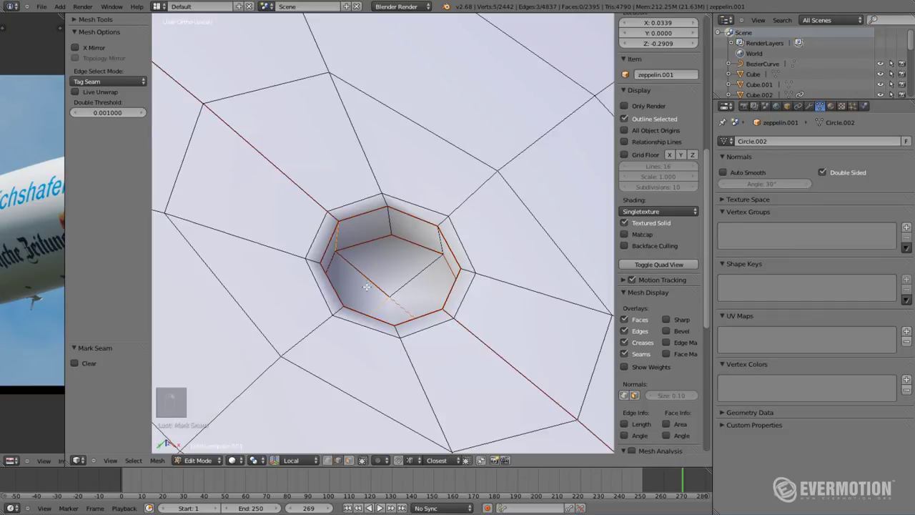
key(ctrl+e)
click(376, 289)
key(a)
scroll(358, 265, down, 10)
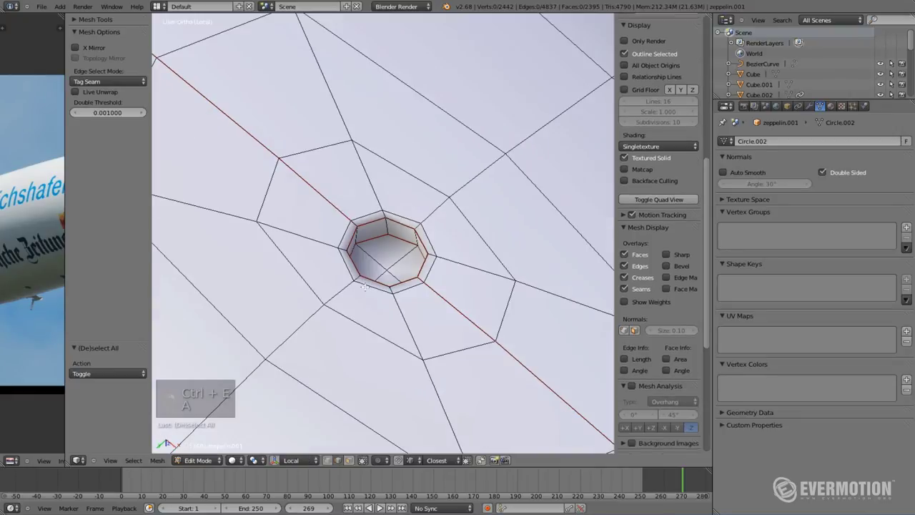
Mark the rim and floor edge loops inside the third round hole as seams
scroll(344, 242, up, 10)
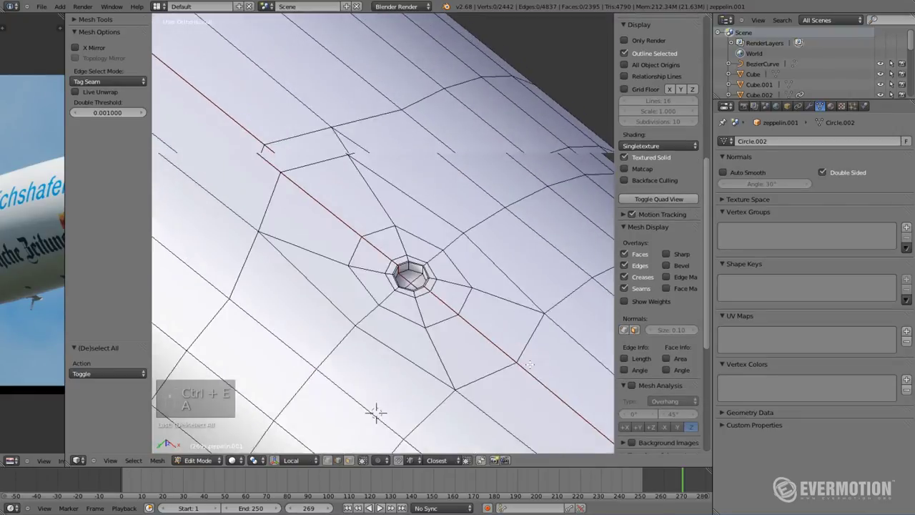
scroll(408, 317, up, 3)
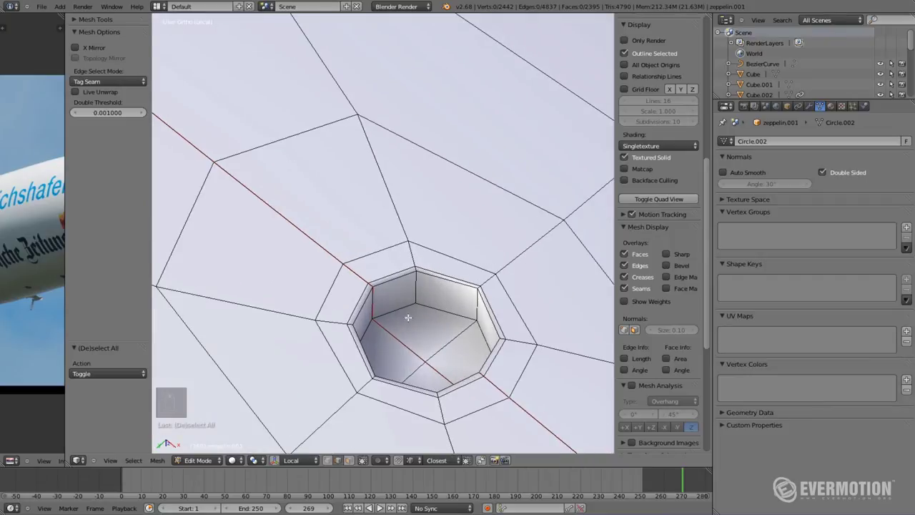
alt+right_click(386, 284)
key(z)
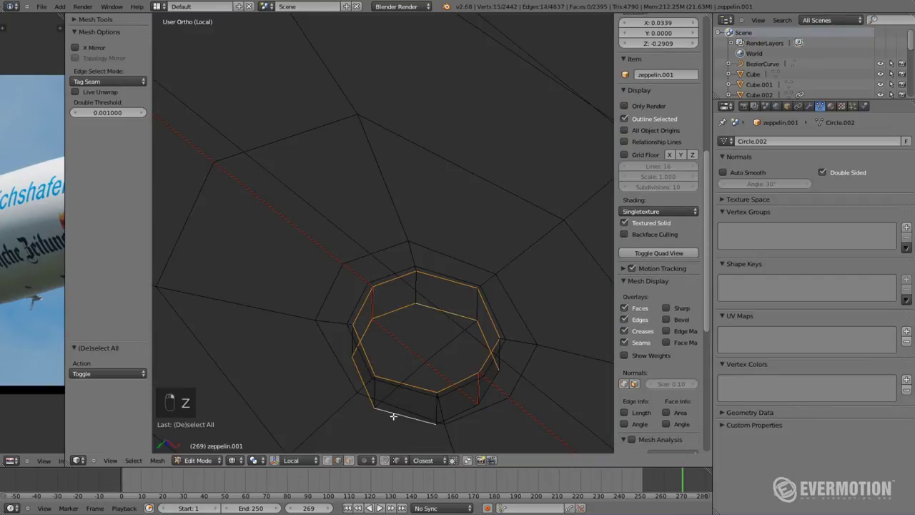
key(ctrl+e)
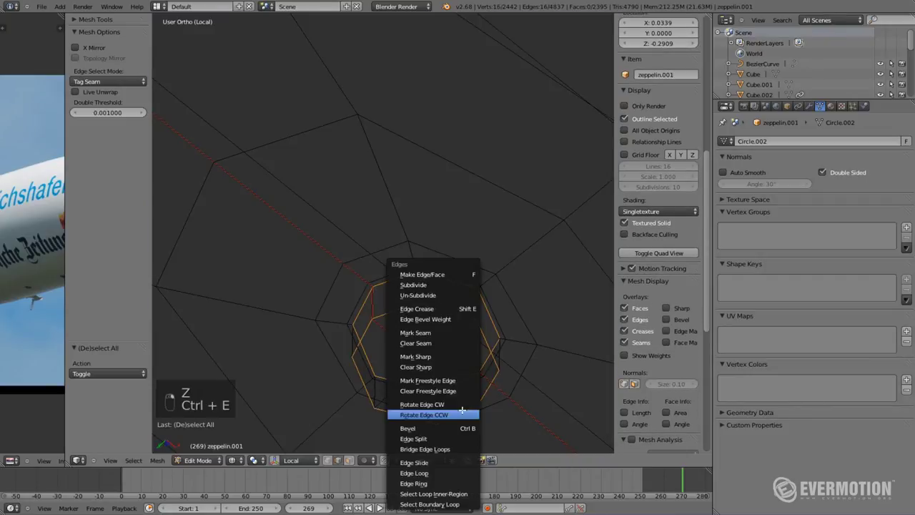
click(432, 327)
Clear the seam from one wall edge and the edges crossing the third hole's floor
key(z)
shift+right_drag(375, 308, 431, 362)
key(ctrl+e)
click(430, 362)
key(ctrl+e)
click(429, 349)
Mark the rim and floor edge loops inside the fourth round hole, the isolated one nearer the hull's other end, as seams
scroll(386, 258, down, 8)
scroll(376, 277, down, 4)
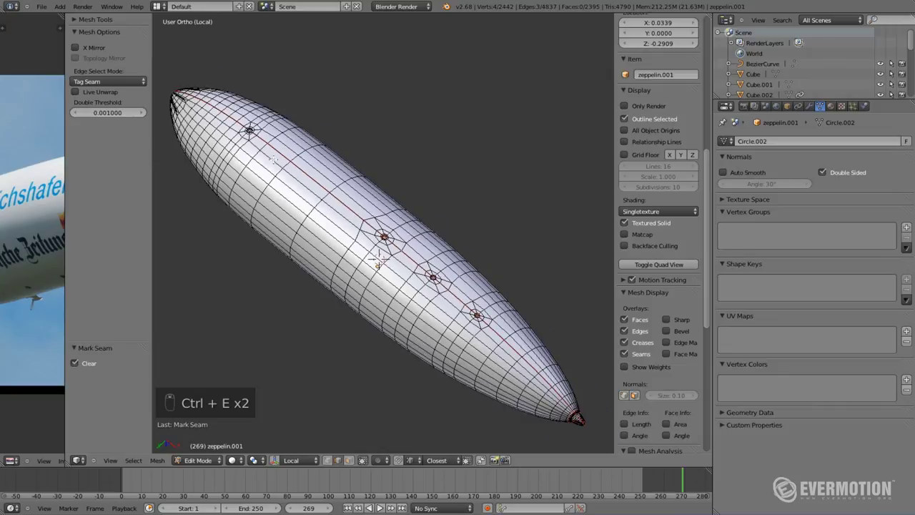
shift+middle_drag(379, 259, 523, 387)
scroll(523, 386, up, 6)
shift+middle_drag(413, 351, 412, 294)
scroll(413, 294, up, 6)
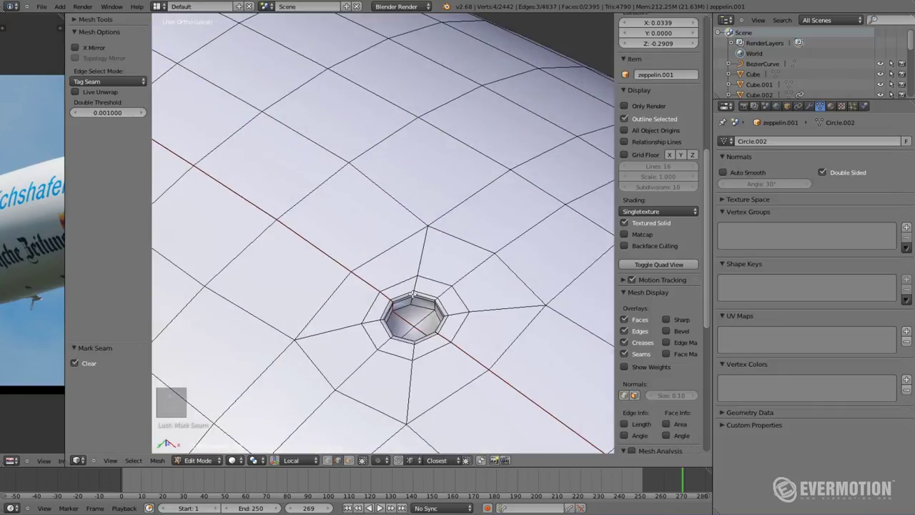
scroll(413, 294, up, 4)
alt+click(370, 256)
key(z)
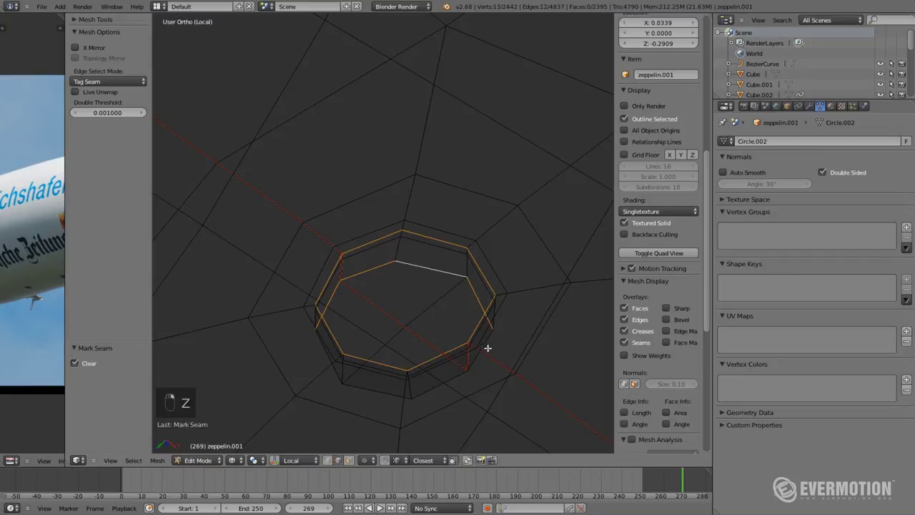
key(ctrl+e)
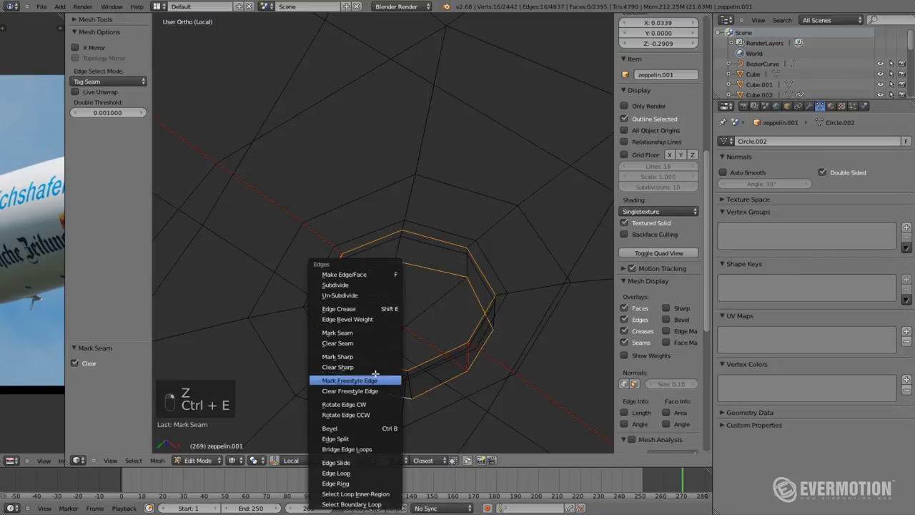
click(344, 332)
key(z)
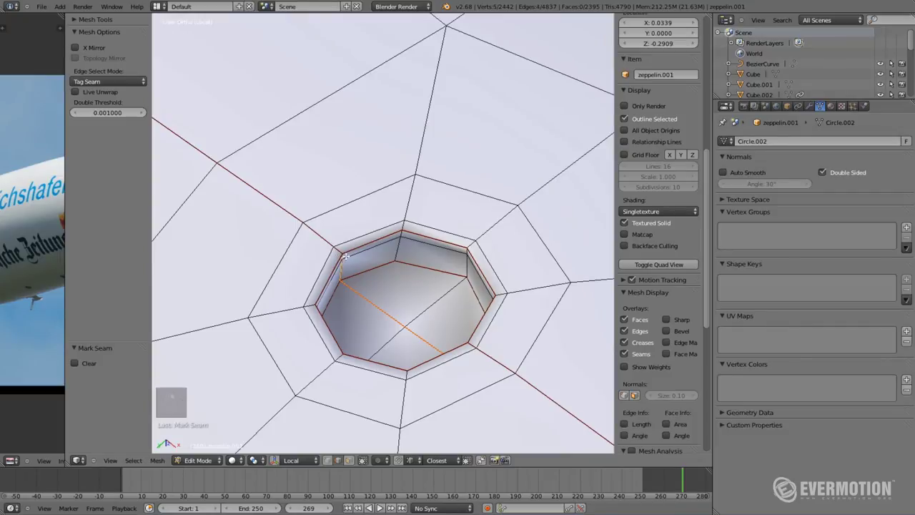
Clear the seam from the fourth hole's wall edge and floor-crossing edges, and select the whole hull mesh
key(ctrl+e)
key(a)
key(a)
key(a)
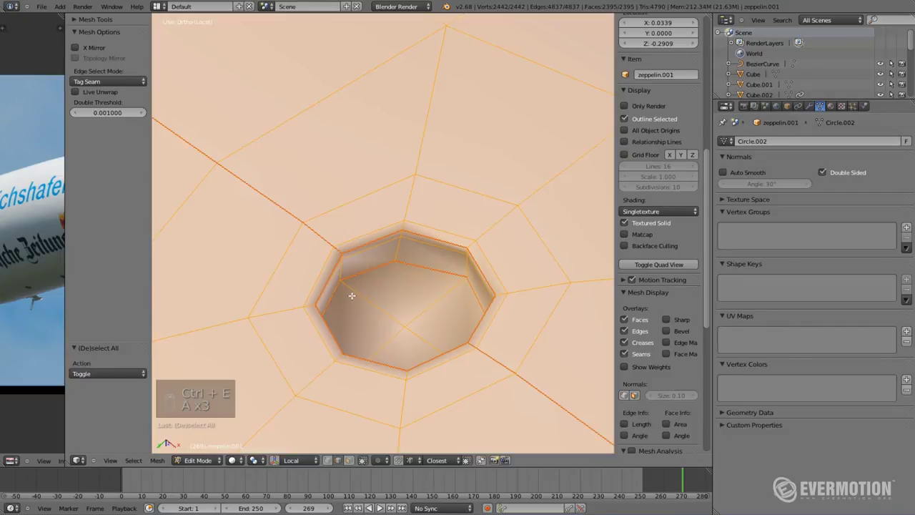
Widen the image editor, hide the 3D view's side panels, and unwrap the whole hull along its seams
scroll(347, 295, down, 10)
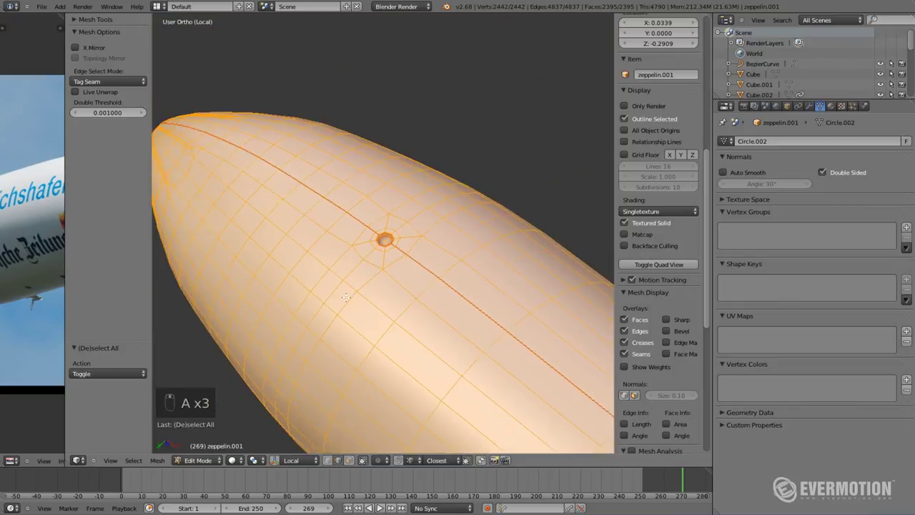
scroll(339, 295, down, 2)
middle_drag(327, 345, 319, 293)
drag(85, 348, 254, 349)
key(t)
key(n)
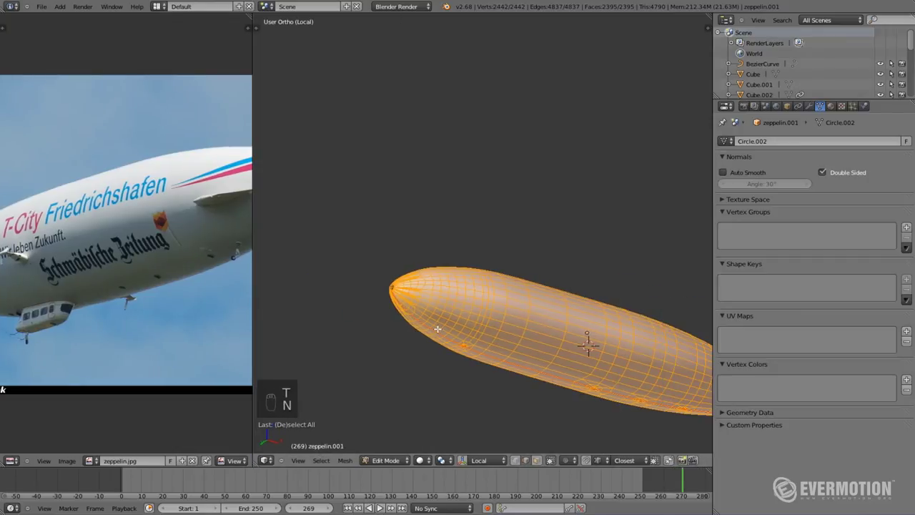
key(u)
click(366, 250)
Unlink zeppelin.jpg from the UV layout and create a new 1024 x 1024 image of the UV Grid type
scroll(89, 309, down, 4)
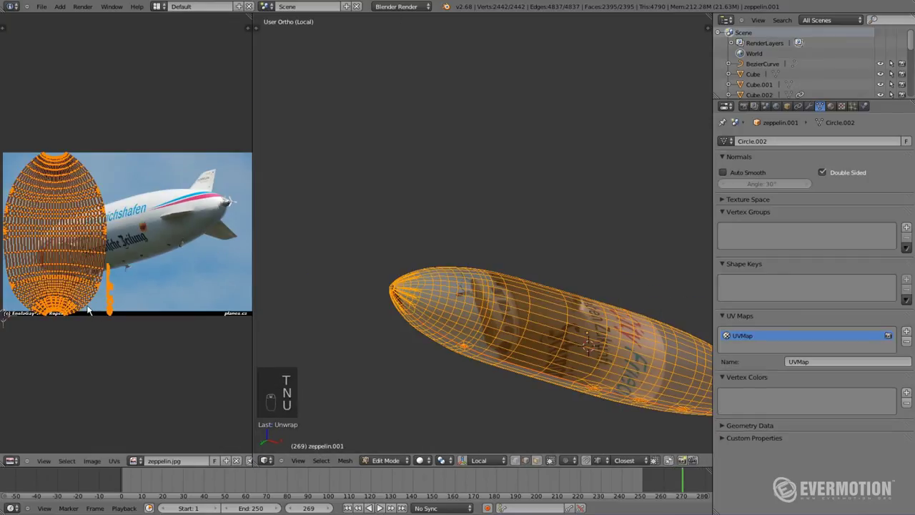
middle_drag(87, 309, 131, 327)
click(238, 460)
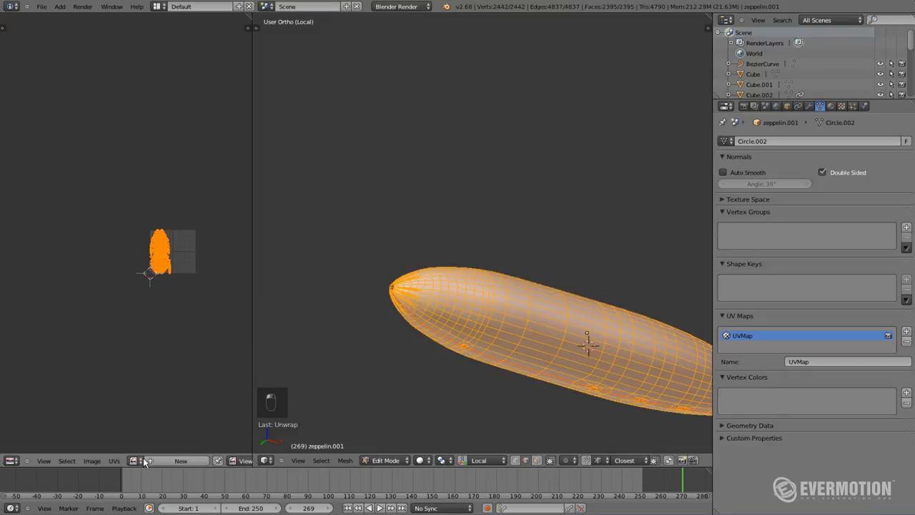
click(95, 461)
click(100, 452)
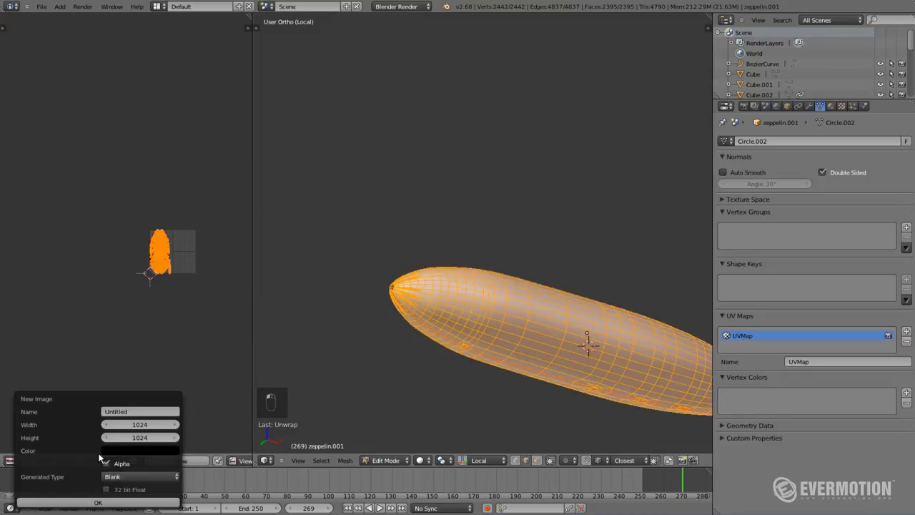
click(111, 475)
click(115, 453)
click(98, 502)
Unwrap the hull again on the grid image and display the Unwrap options
scroll(386, 331, up, 3)
middle_drag(388, 331, 402, 335)
key(u)
click(405, 335)
key(t)
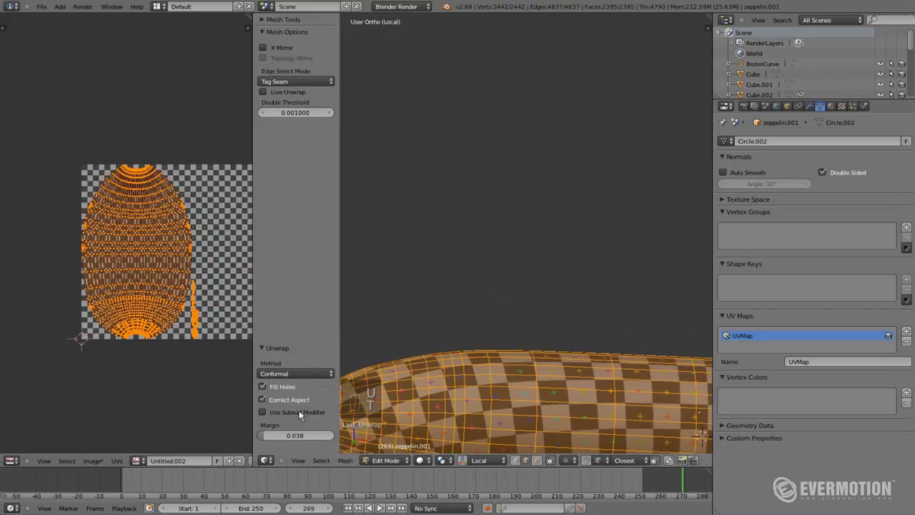
Examine the checker pattern on the hull for distortion, with and without the mesh wireframe
middle_drag(426, 370, 491, 293)
scroll(532, 300, down, 4)
key(Tab)
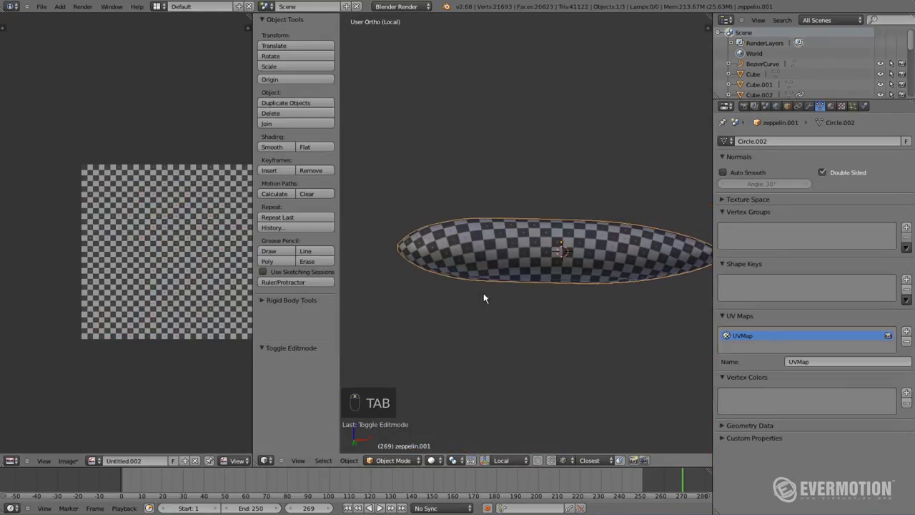
key(Tab)
key(KP_1)
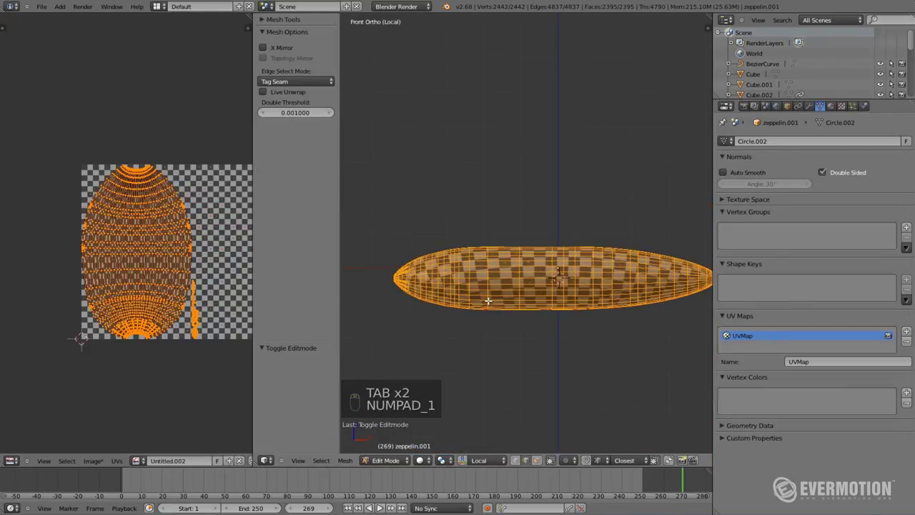
key(Tab)
key(Tab)
Leave local view and show the whole airship from the front in Object Mode
key(KP_Divide)
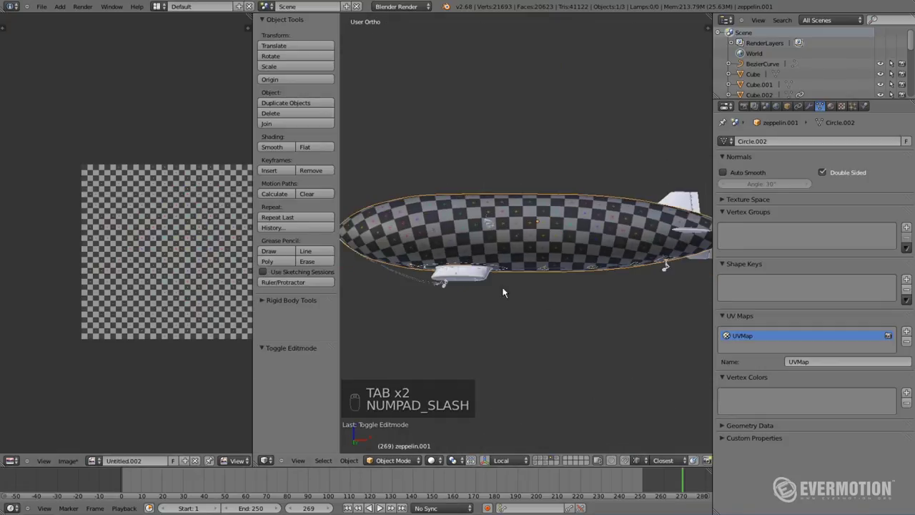
key(KP_1)
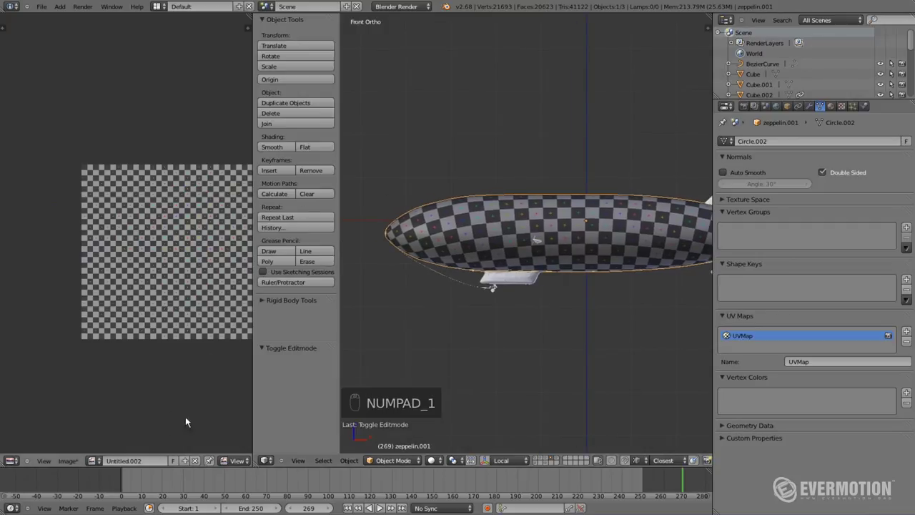
key(Tab)
key(Tab)
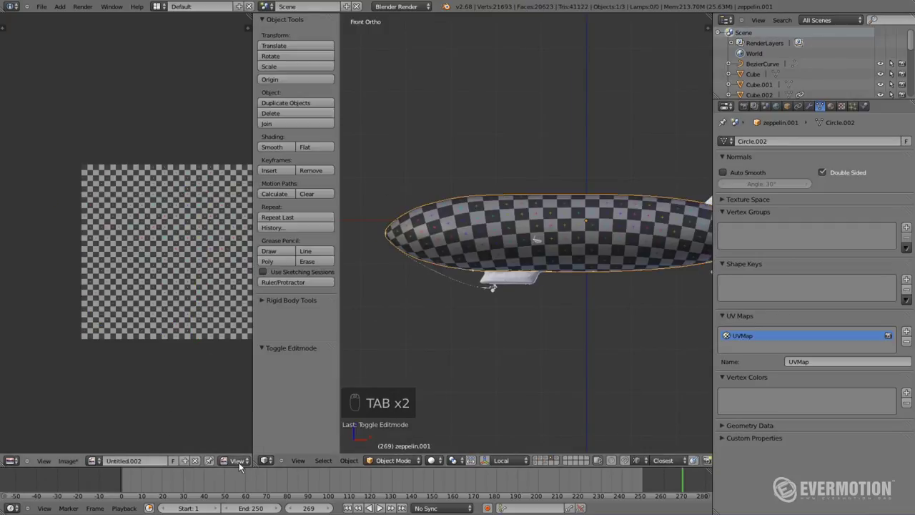
Switch the image editor to Paint mode, put the hull in Edit Mode, and check the brush settings
click(238, 460)
click(236, 439)
key(Tab)
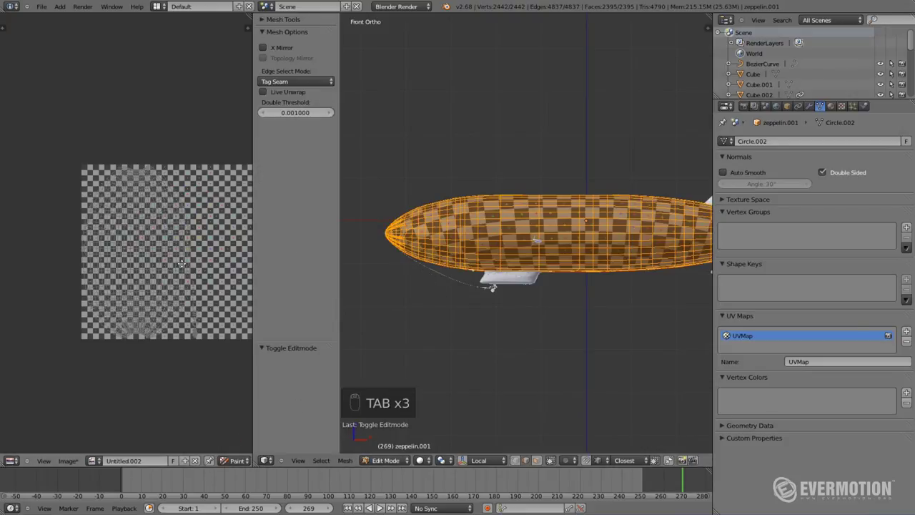
scroll(175, 264, up, 1)
key(n)
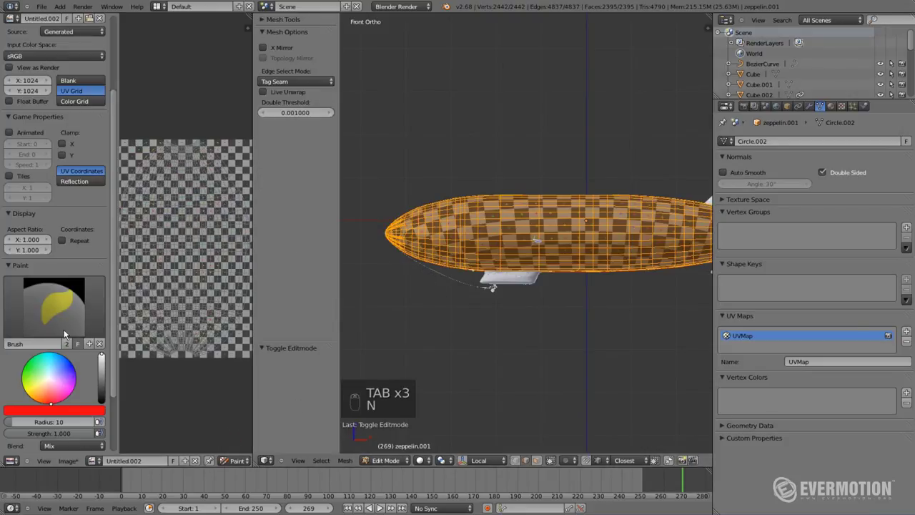
key(n)
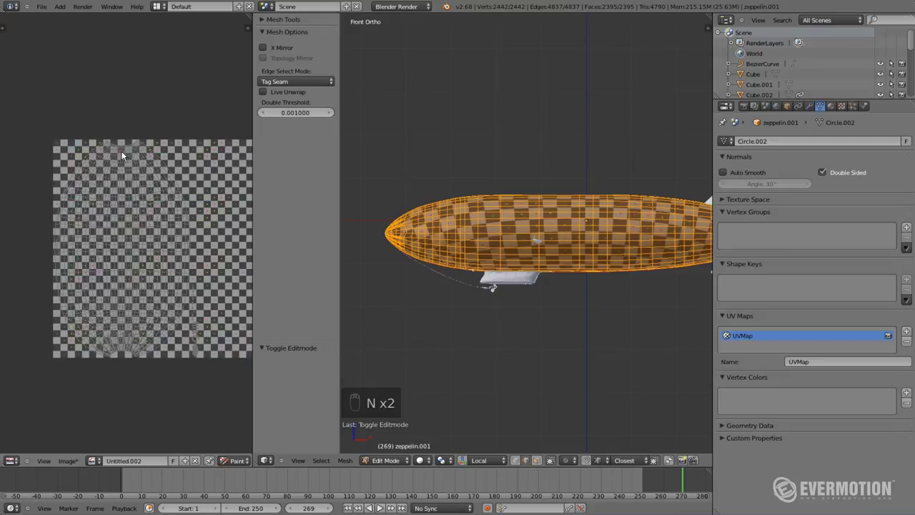
Paint a lengthwise red line crossed by six red lines over the hull's UV island, and inspect where they fall on the hull
key(ctrl+z)
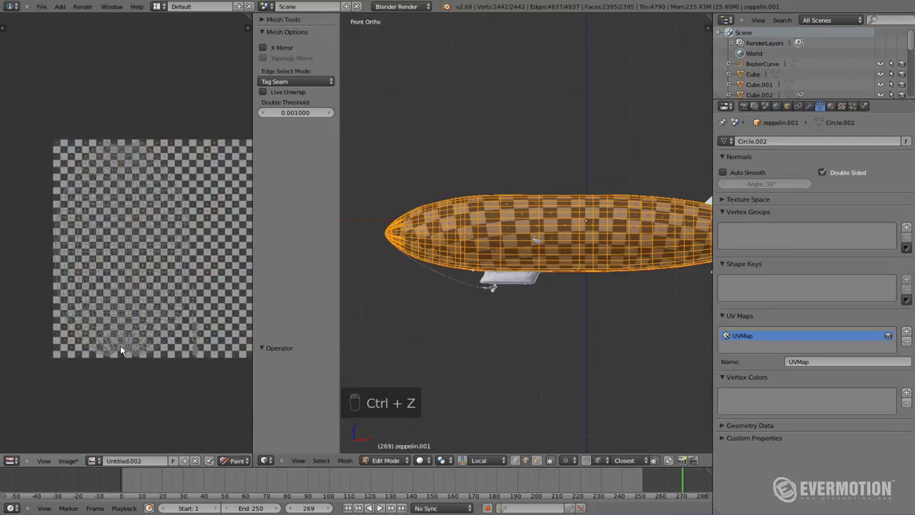
drag(123, 347, 122, 258)
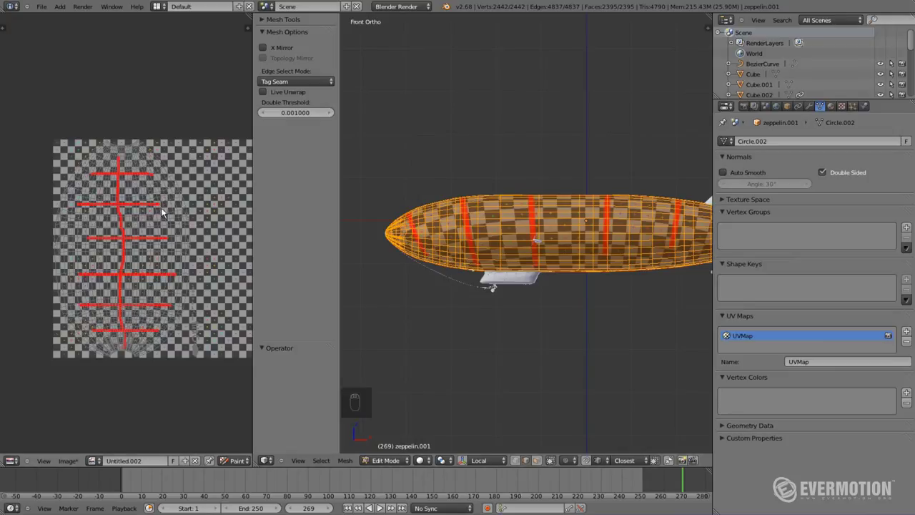
shift+middle_drag(372, 253, 385, 261)
shift+middle_drag(509, 258, 473, 256)
middle_drag(533, 232, 471, 283)
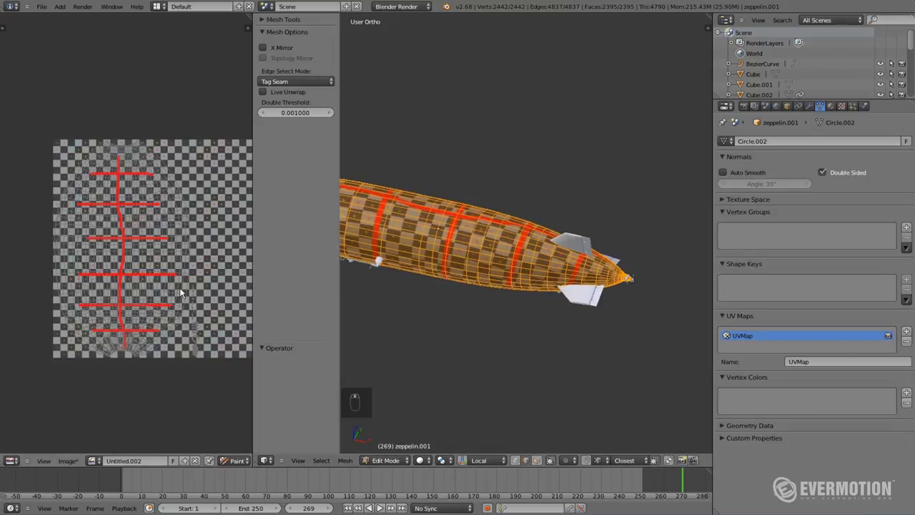
middle_drag(458, 229, 461, 208)
middle_drag(533, 194, 594, 222)
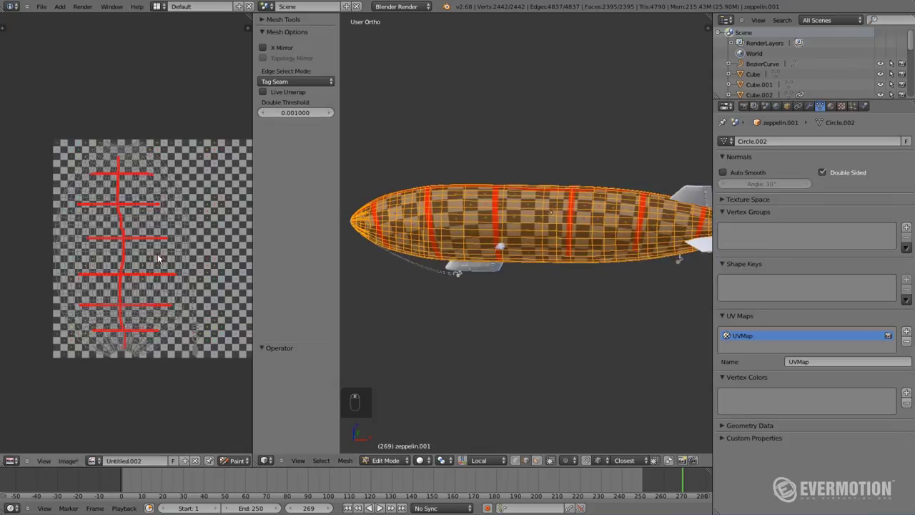
Reload the grid image to discard the painted red lines, and view the hull from the front
key(alt+r)
key(KP_1)
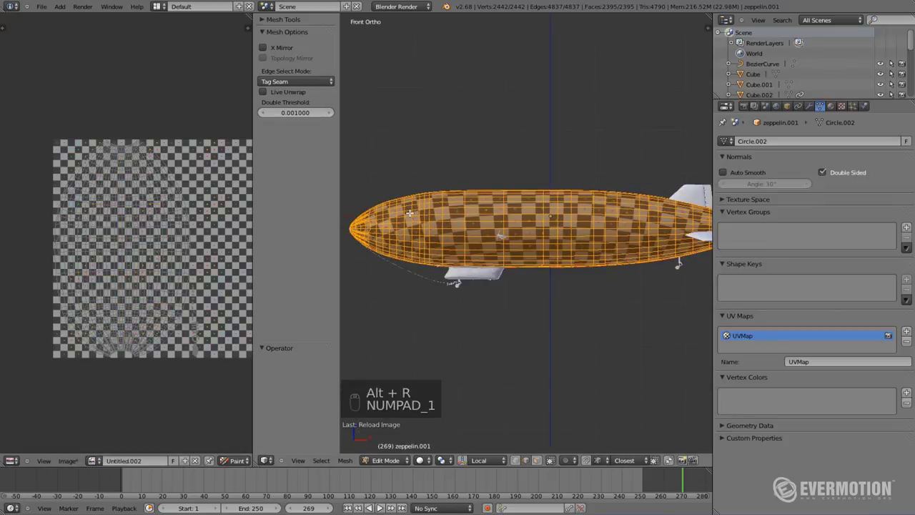
key(Tab)
key(Tab)
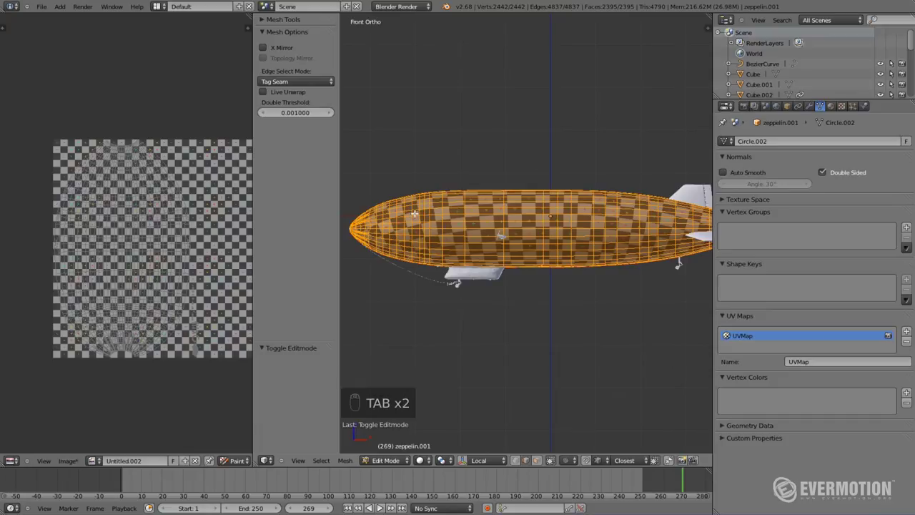
Create a new blank 1024 x 1024 image in white (RGB 1.000) with Alpha turned off
click(68, 462)
click(79, 451)
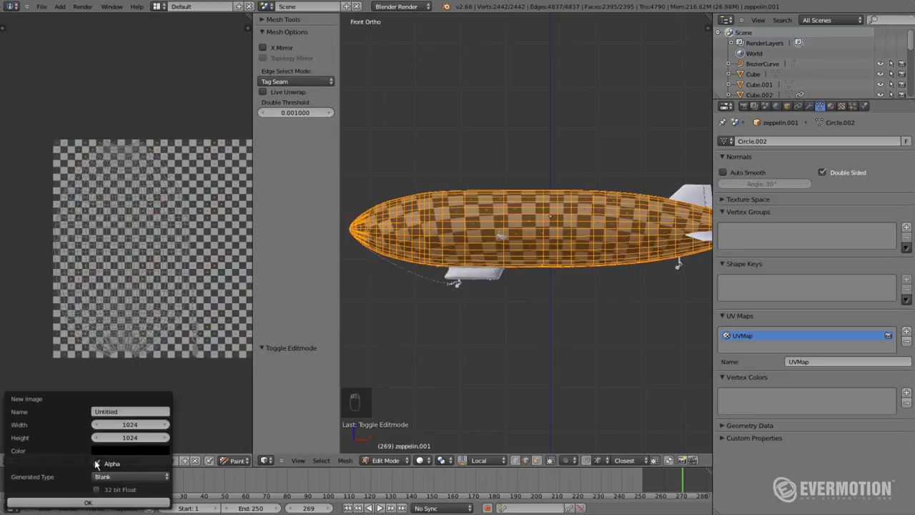
click(116, 452)
drag(184, 336, 184, 304)
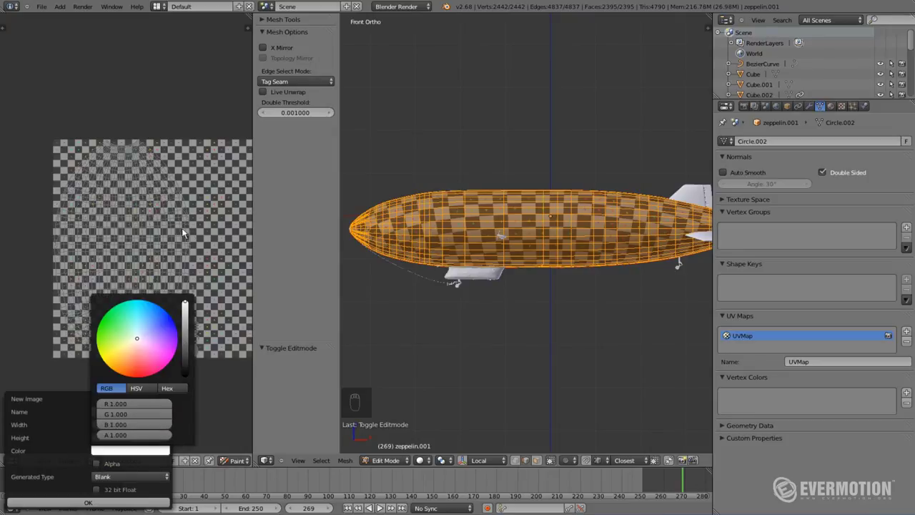
click(88, 503)
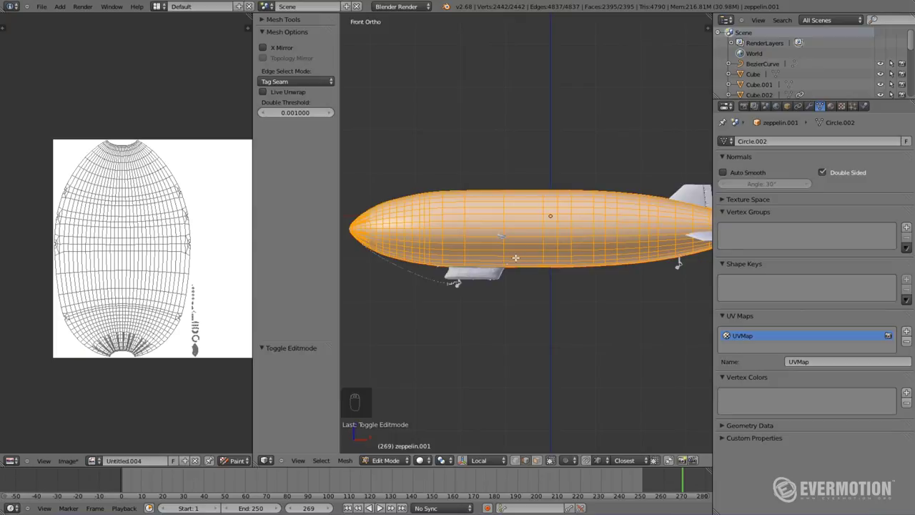
Add a second UV map to the hull and fill it with a Project From View unwrap taken from the bottom
middle_drag(508, 259, 577, 242)
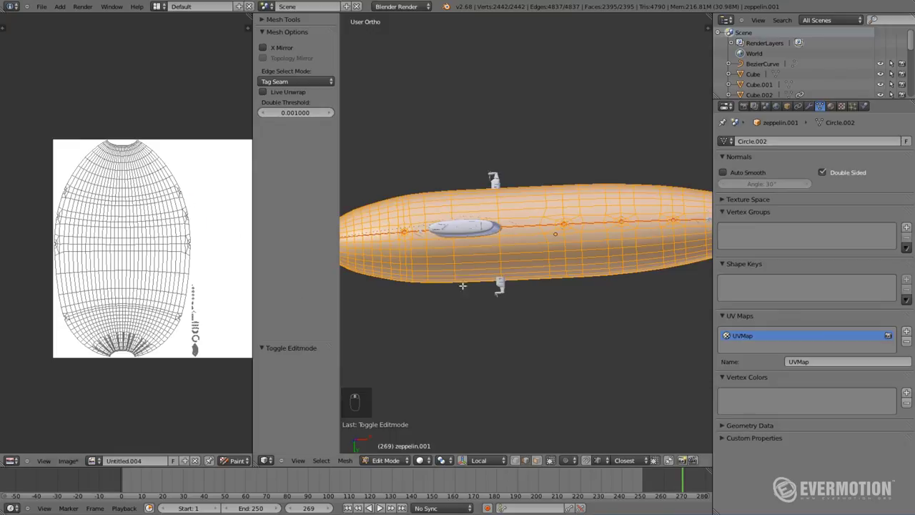
key(KP_7)
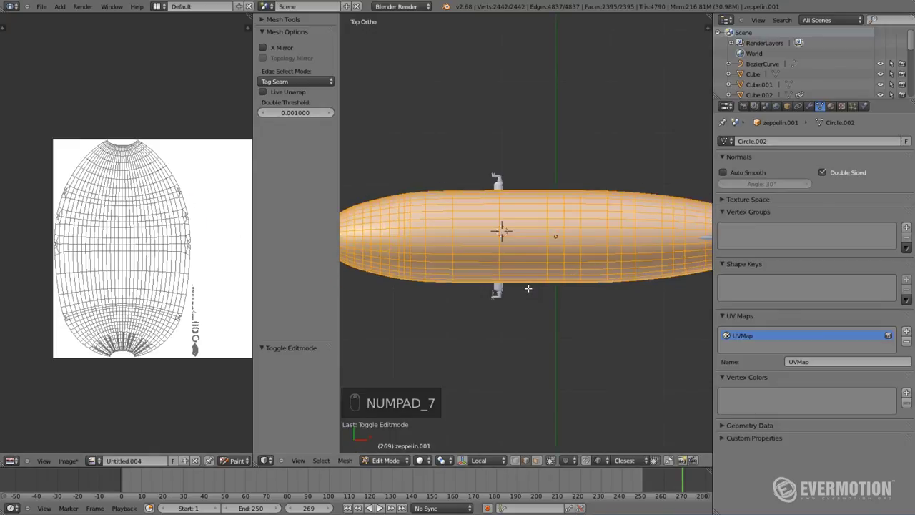
key(ctrl+KP_7)
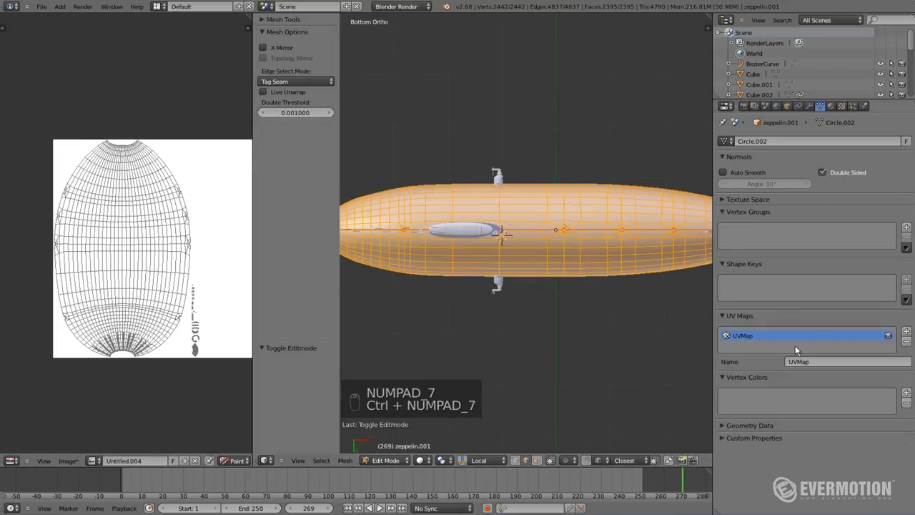
click(906, 332)
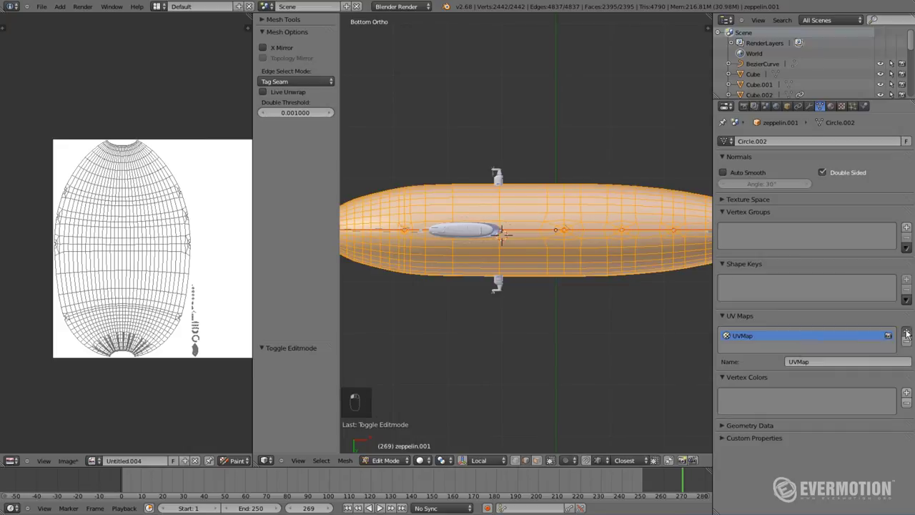
key(u)
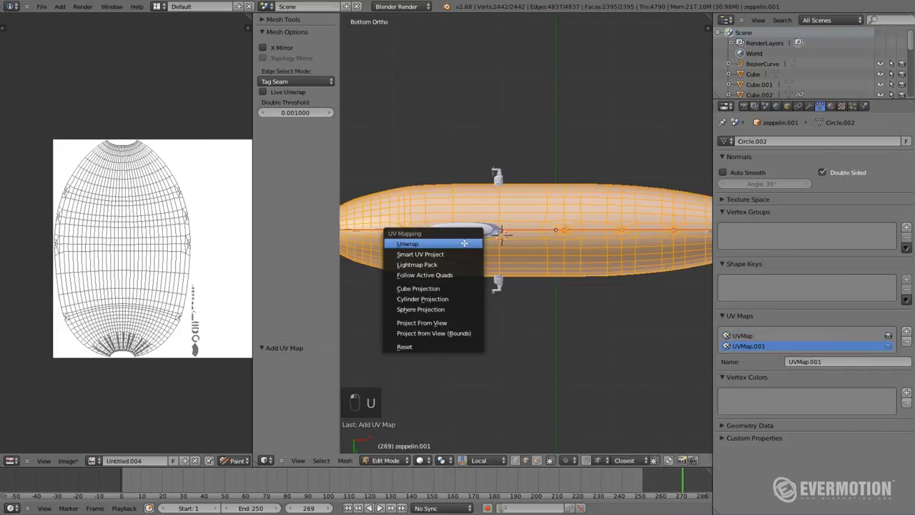
click(456, 322)
scroll(215, 299, down, 2)
key(s)
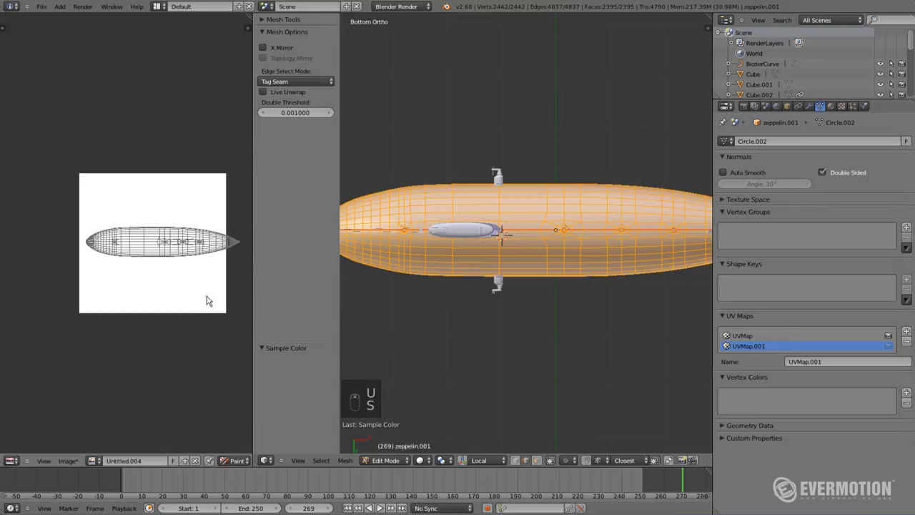
Switch the image editor from Paint to View mode, select all hull UVs, and assign blender.jpg to them
click(234, 462)
click(236, 427)
key(a)
key(a)
key(a)
key(s)
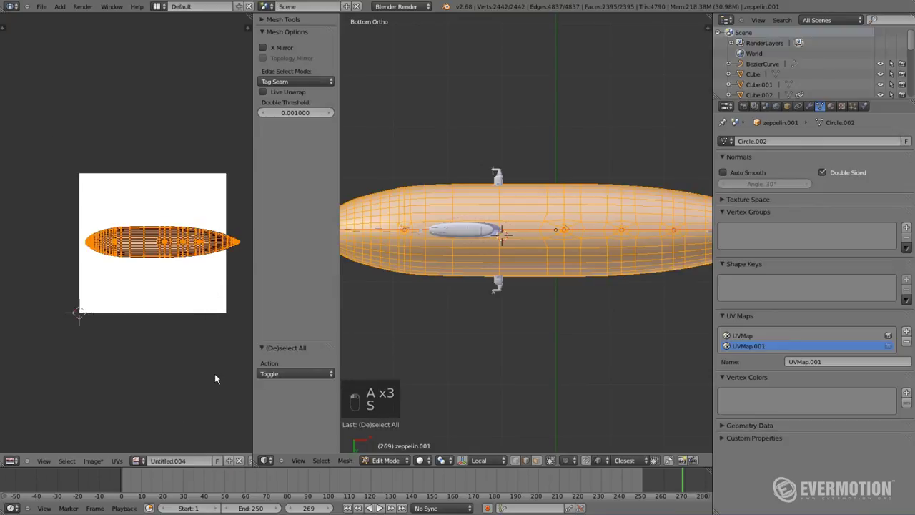
click(137, 460)
text(bl)
click(171, 352)
Scale the hull's UVs by about 1.722, shift them about -0.038 in X and 0.010 in Y, and check the logo in Object Mode
key(s)
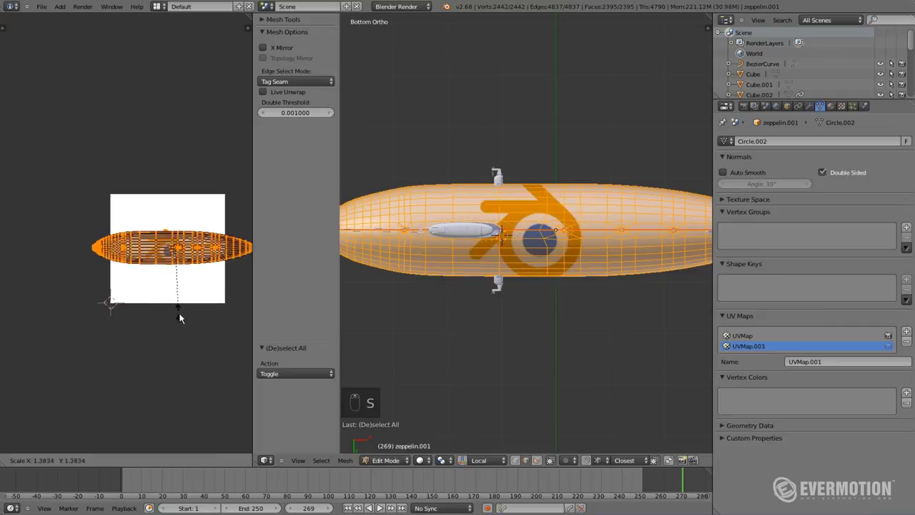
click(194, 327)
key(g)
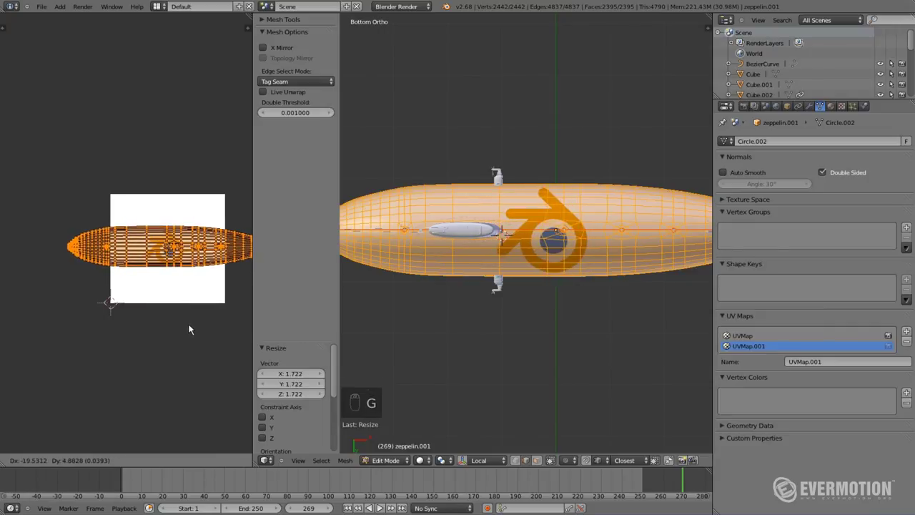
click(189, 330)
scroll(480, 263, down, 3)
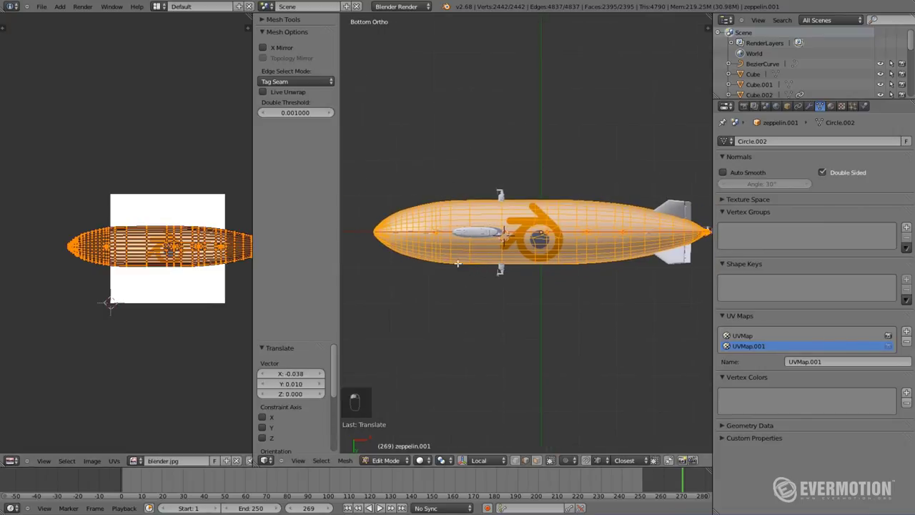
key(Tab)
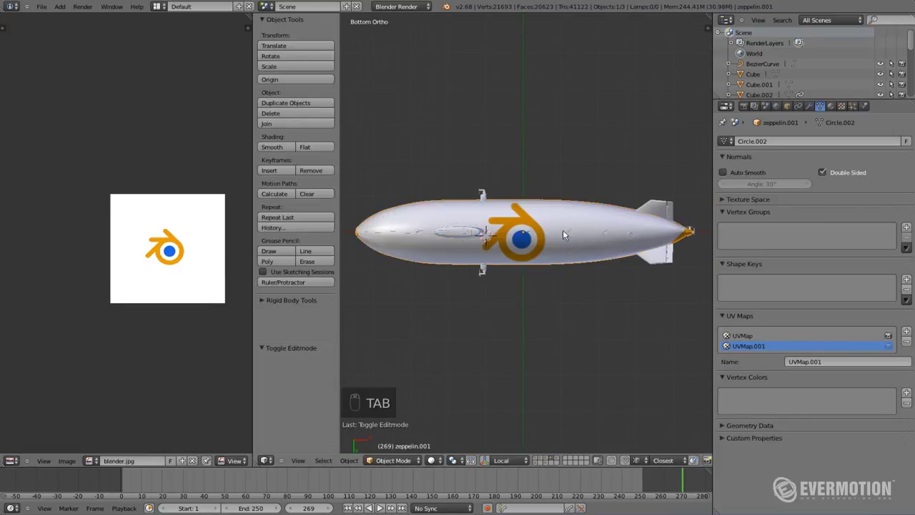
scroll(555, 230, up, 2)
Scale the hull's UVs by a further 1.145 or so and shift them about -0.033 in X and -0.010 in Y
key(Tab)
key(s)
click(197, 296)
key(g)
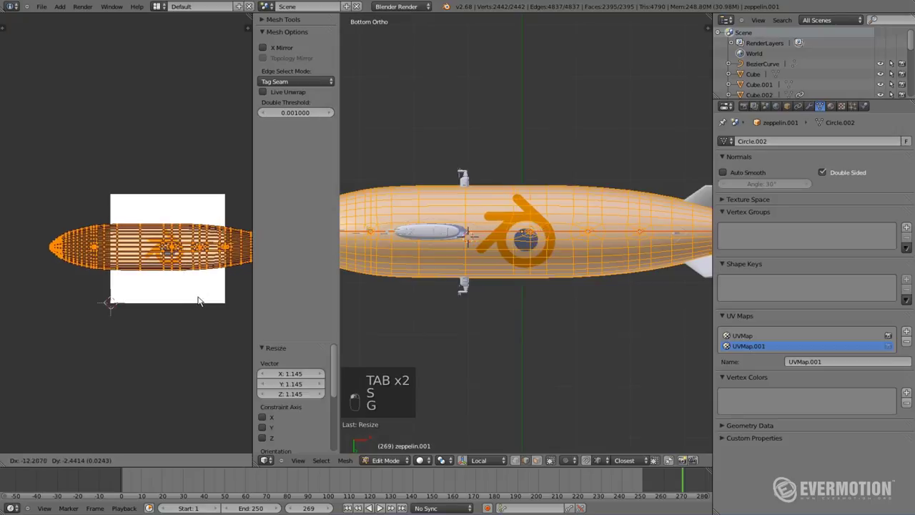
click(199, 301)
Deselect the hull mesh and examine how the logo texture falls on the nose and tail ends
shift+middle_drag(554, 250, 591, 245)
middle_drag(88, 218, 76, 217)
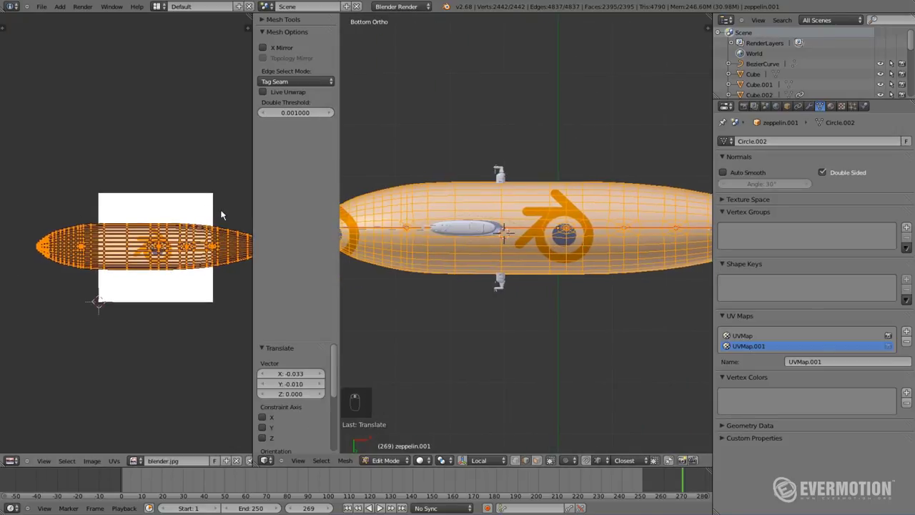
scroll(152, 223, down, 2)
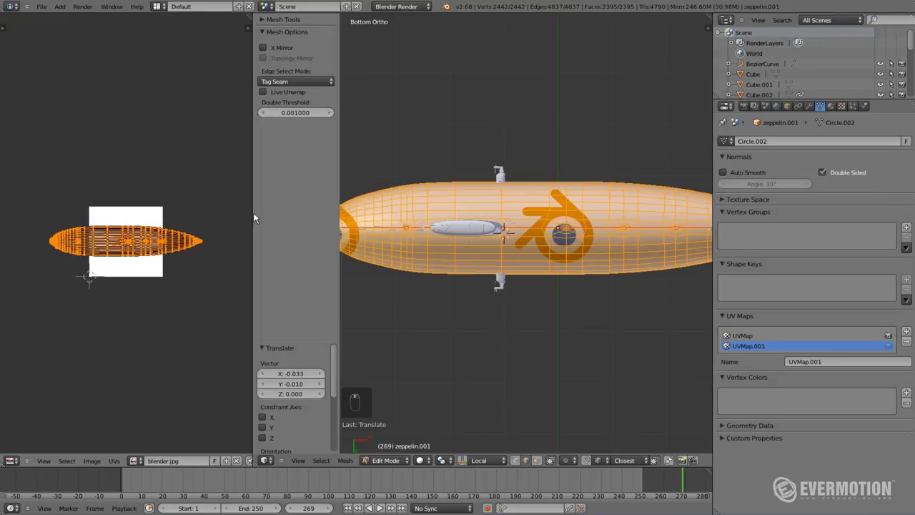
shift+middle_drag(654, 249, 504, 217)
key(a)
key(z)
key(z)
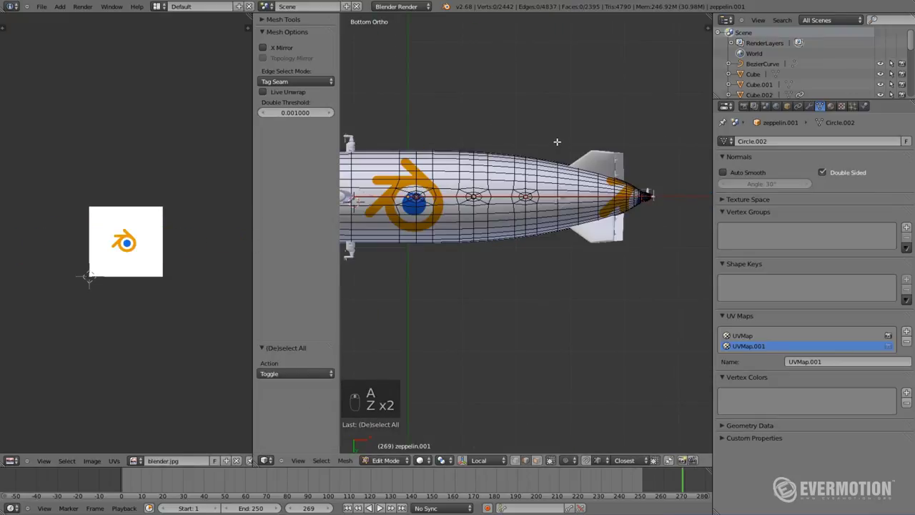
middle_drag(532, 145, 458, 175)
Box-select the hull's upper half together with its tail and nose ends in a front wireframe view
key(z)
key(KP_1)
key(z)
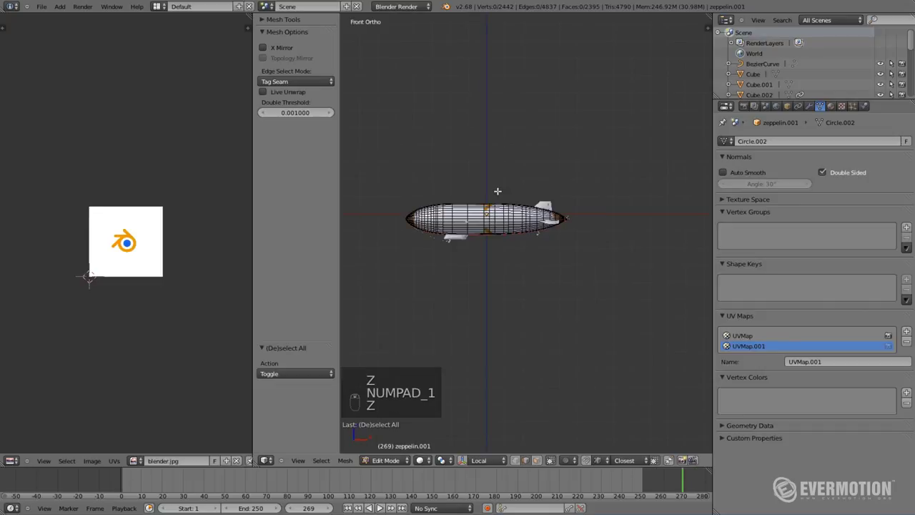
key(z)
key(b)
drag(382, 178, 598, 217)
scroll(630, 193, up, 5)
key(b)
drag(671, 136, 527, 310)
shift+middle_drag(424, 268, 631, 264)
key(b)
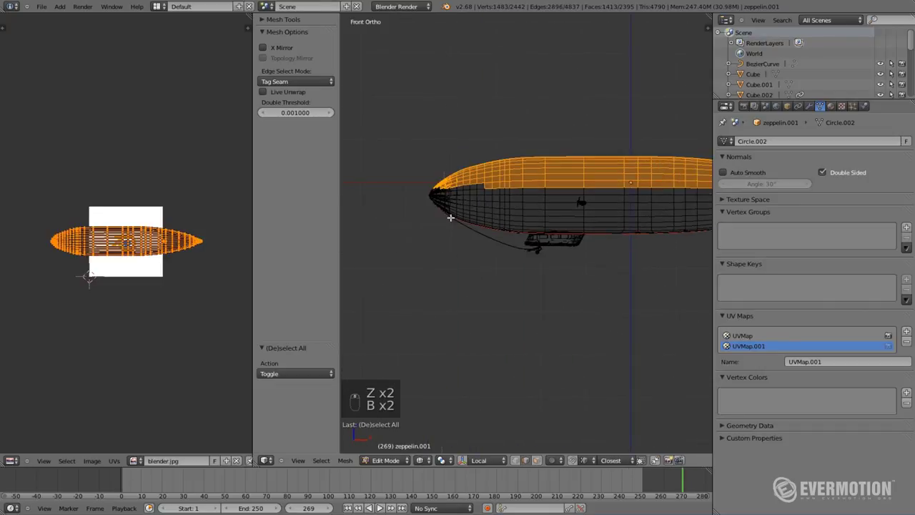
drag(407, 119, 515, 294)
Return to solid shading, try scaling the selected faces' UVs, and set the UV editor to face selection
key(z)
mouse_move(566, 300)
middle_down()
mouse_move(566, 188)
mouse_move(565, 273)
middle_up()
scroll(212, 286, up, 2)
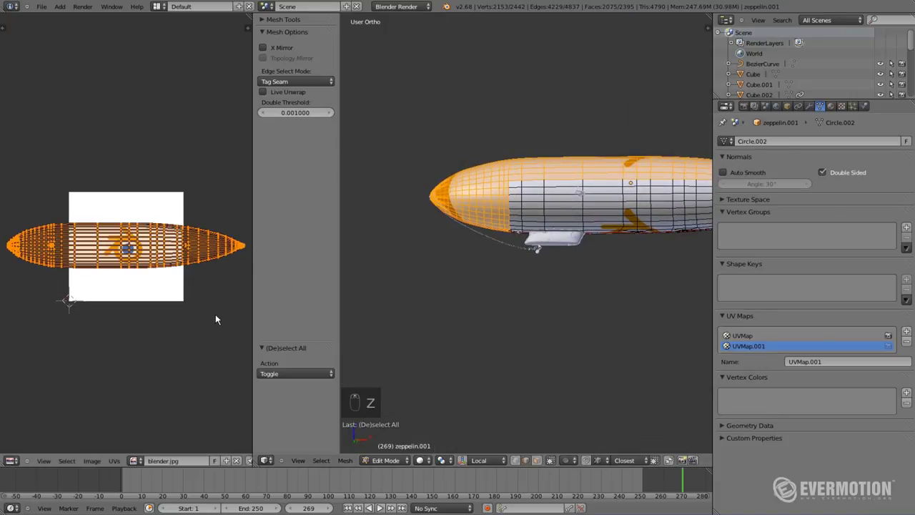
key(s)
click(180, 315)
scroll(236, 463, down, 4)
click(192, 461)
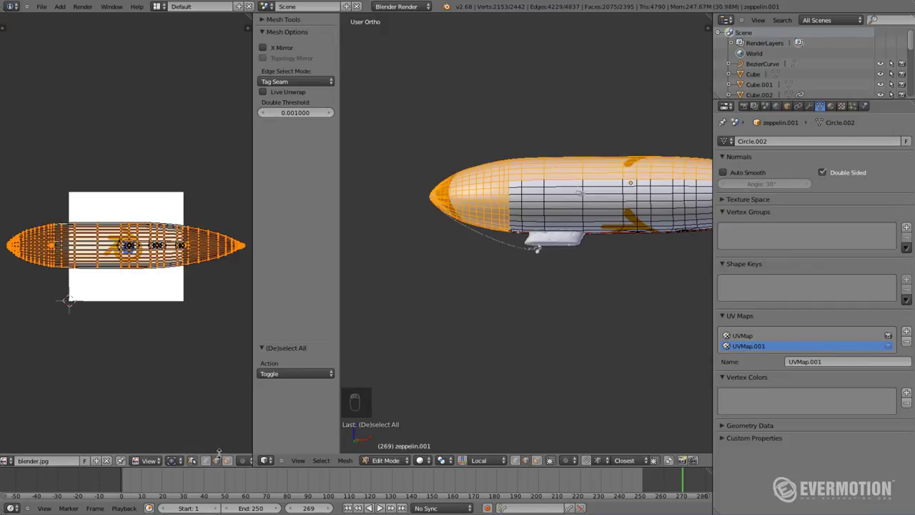
click(226, 462)
Scale the selected faces' UVs to about 0.113, place them on the image's white area above the logo, and return to Object Mode
key(s)
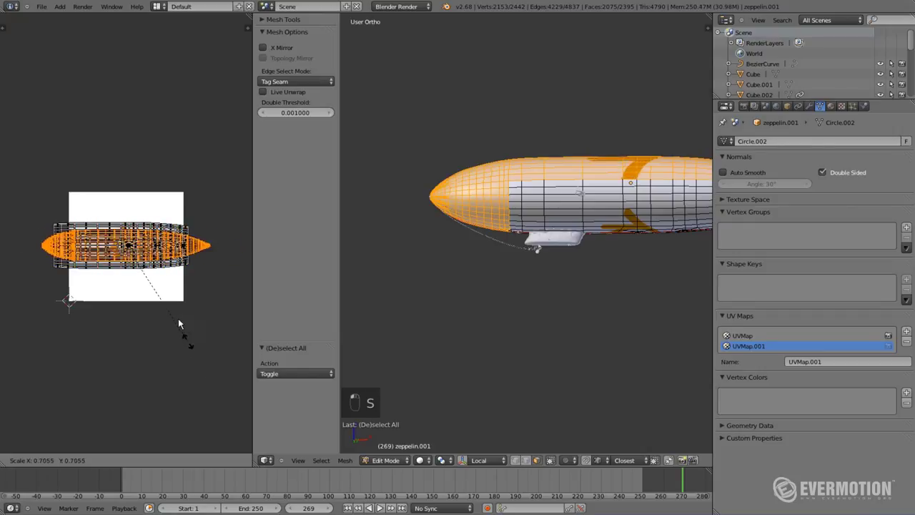
click(132, 255)
key(g)
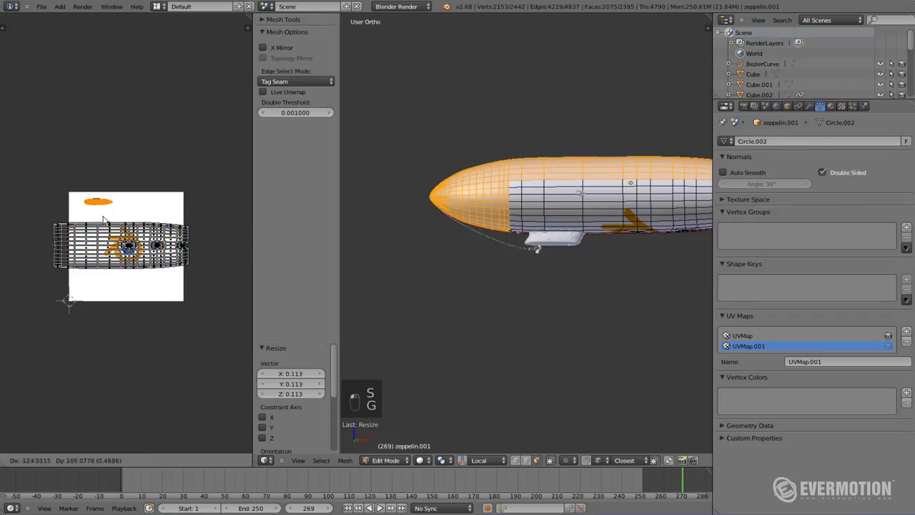
click(92, 207)
key(Tab)
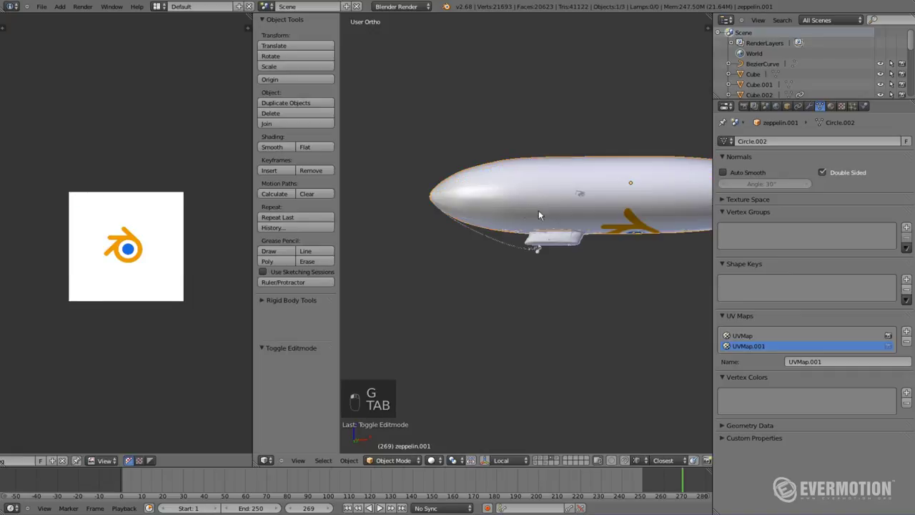
middle_drag(567, 196, 495, 189)
middle_drag(558, 188, 551, 125)
scroll(550, 123, up, 7)
scroll(566, 161, down, 6)
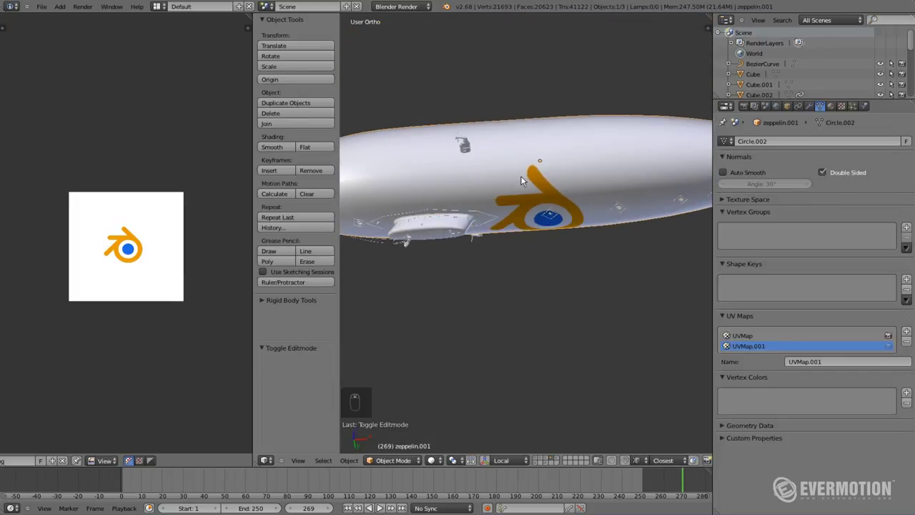
Rename the hull's second UV map as planar
click(806, 362)
drag(836, 358, 726, 362)
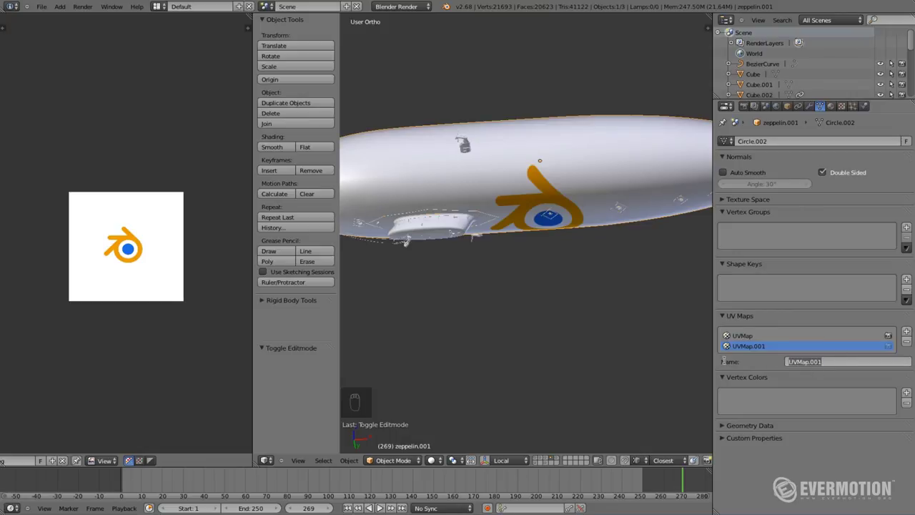
key(ctrl+a)
key(BackSpace)
text(planar)
key(Return)
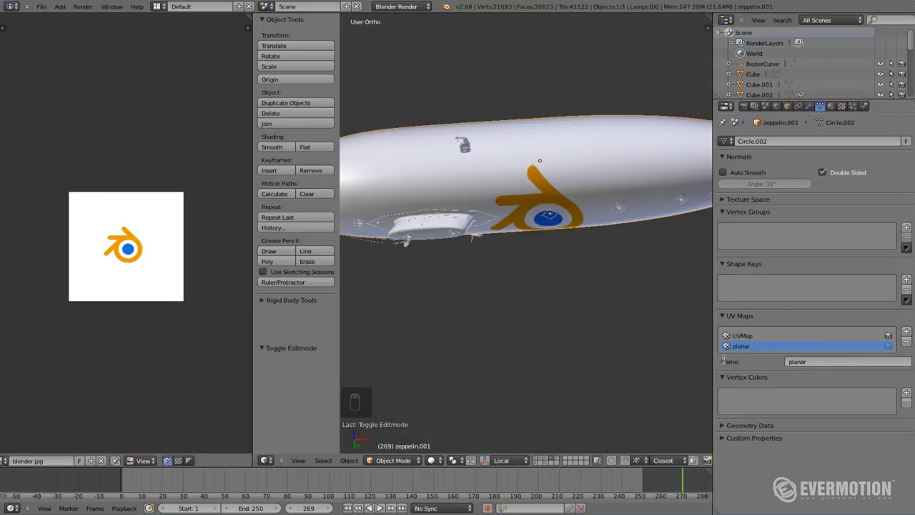
Make the original UVMap active and check its layout over the blank white image in Edit Mode
click(750, 338)
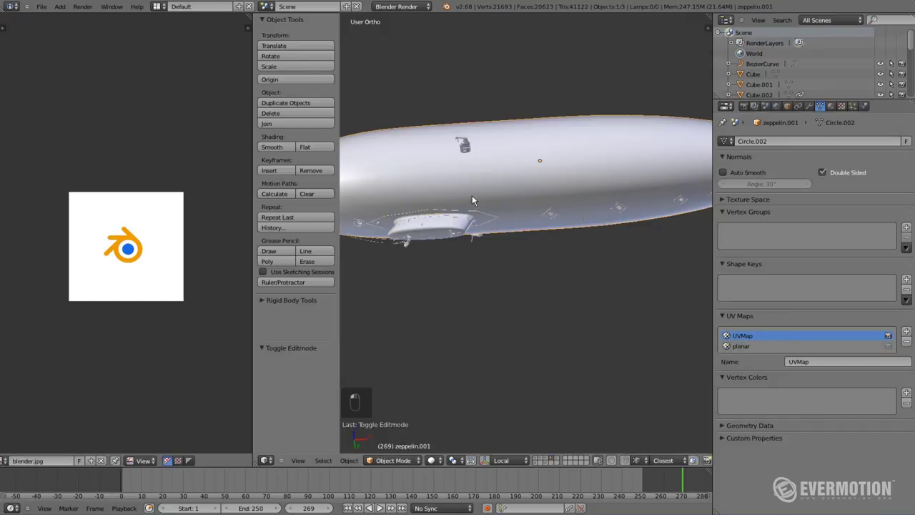
key(Tab)
key(a)
key(a)
key(a)
key(a)
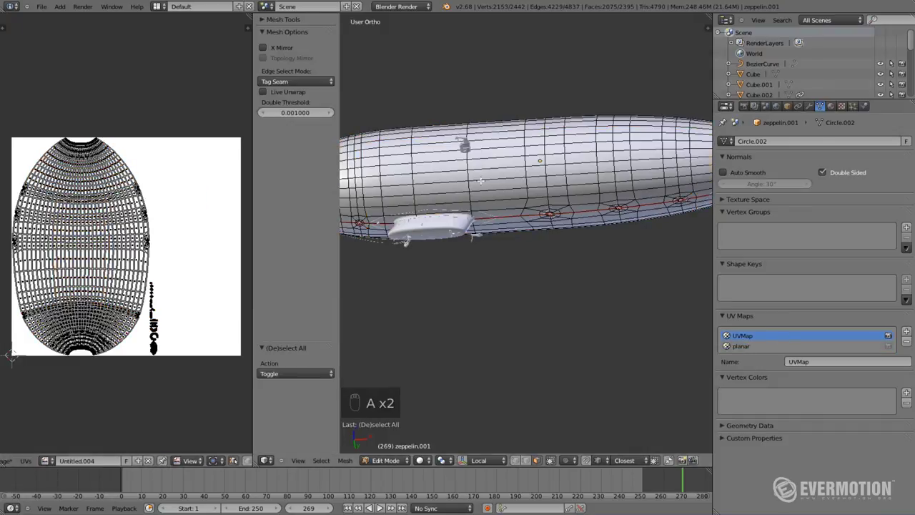
key(Tab)
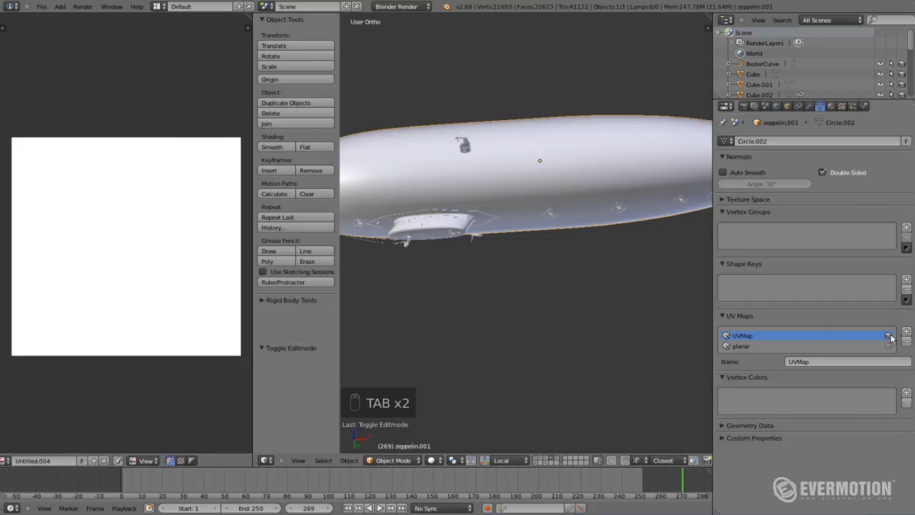
Create a new material for the hull and add a new texture to its first slot
click(832, 107)
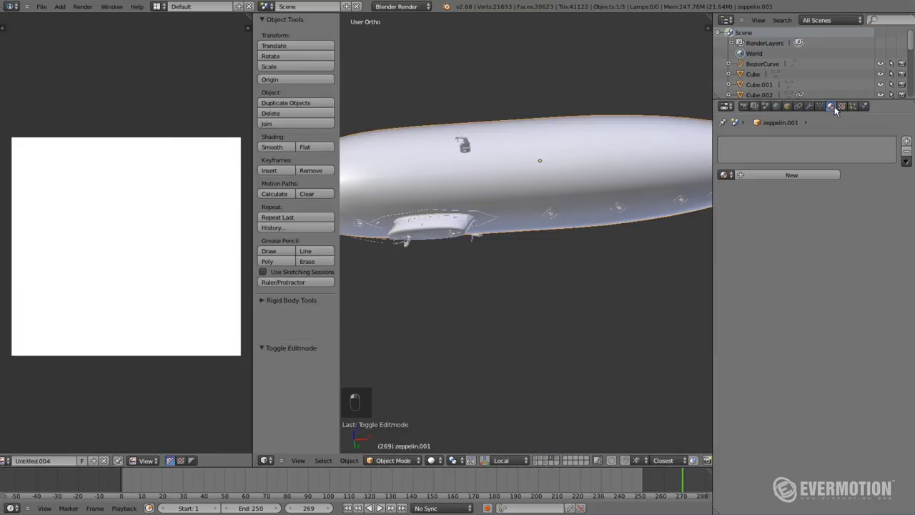
click(787, 175)
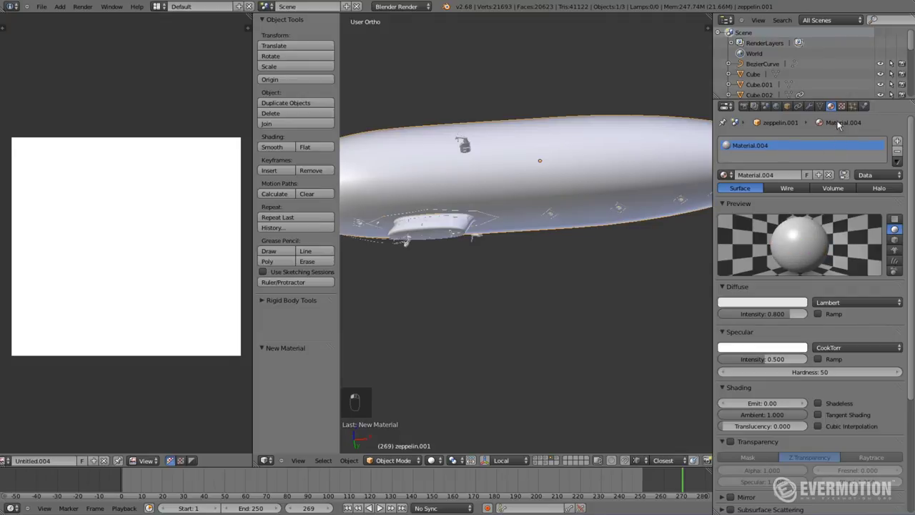
click(842, 107)
click(829, 154)
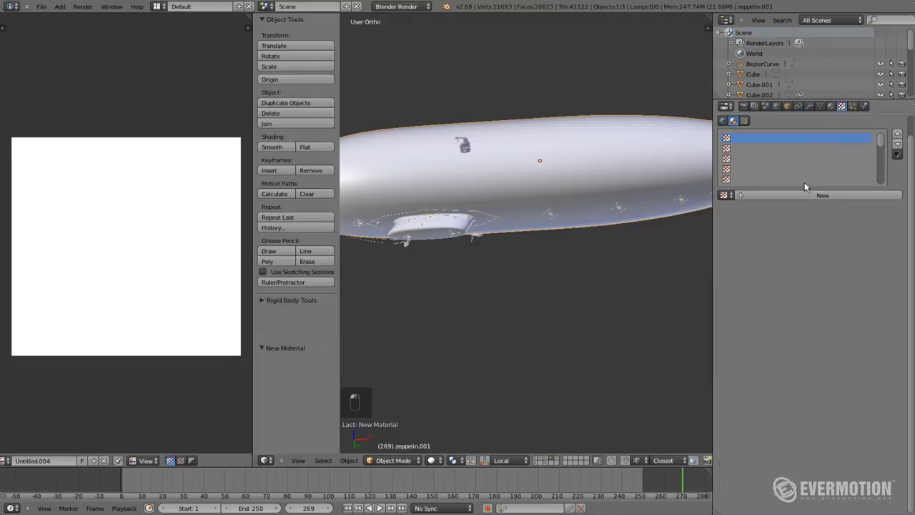
Set the texture's type to Image or Movie and use blender.jpg as its image
click(803, 207)
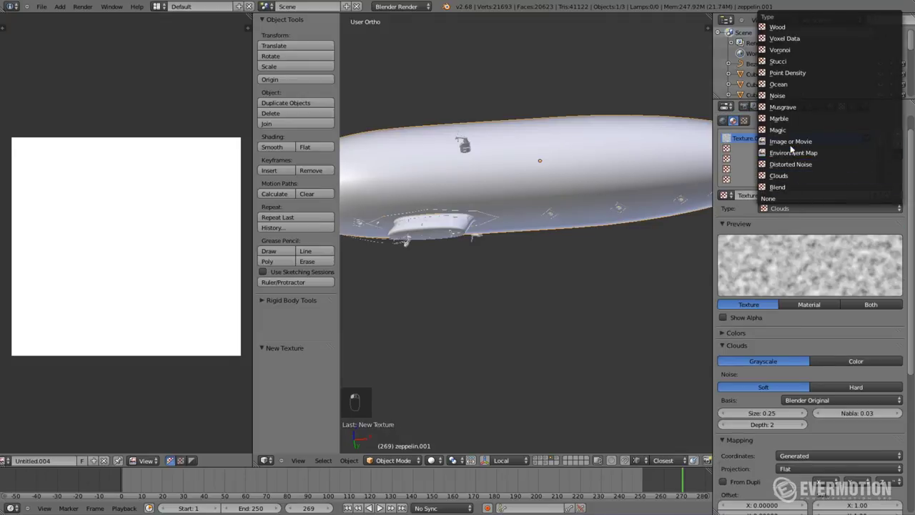
click(791, 142)
click(725, 362)
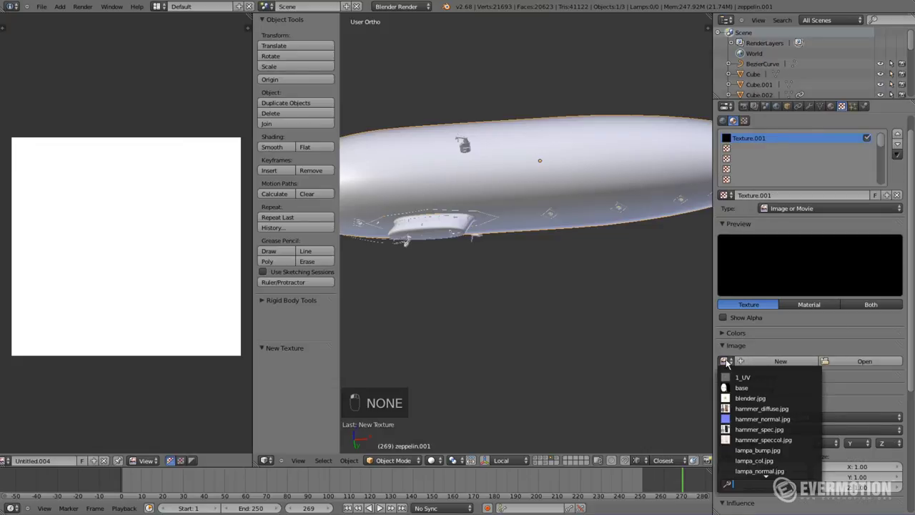
text(bl)
click(762, 377)
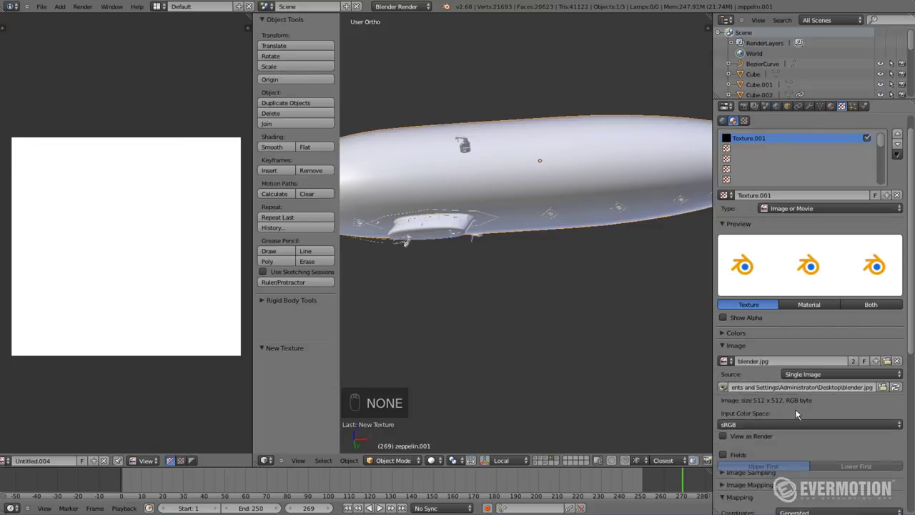
Set the texture's mapping coordinates to UV and choose the planar UV map
scroll(801, 447, down, 2)
click(807, 485)
click(804, 439)
scroll(801, 444, down, 3)
click(799, 431)
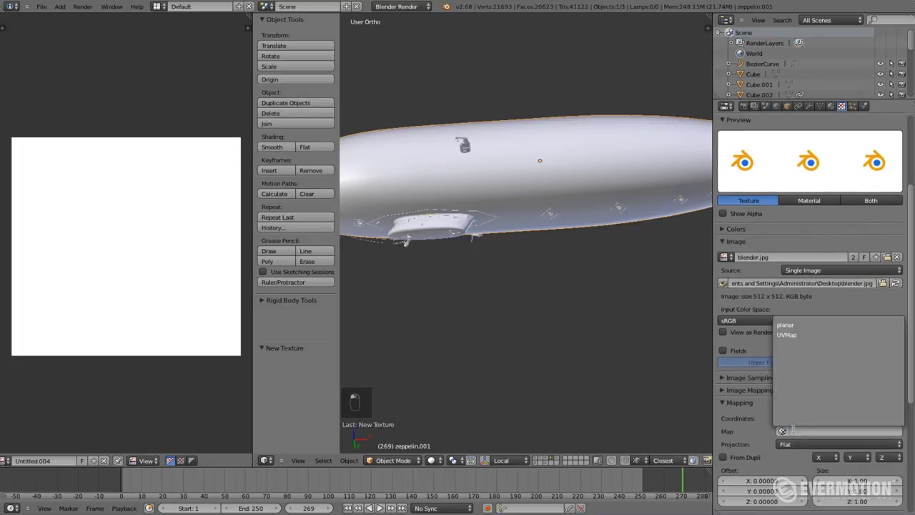
click(797, 325)
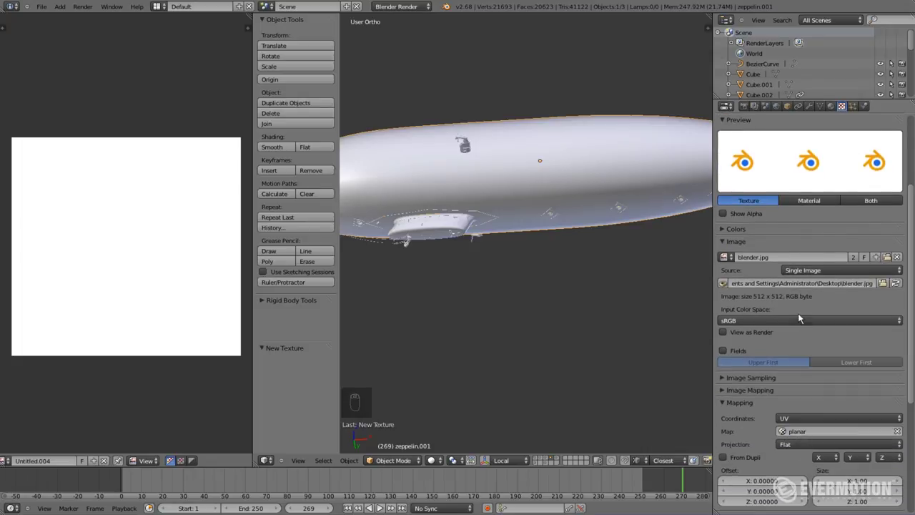
Bake the hull's textures onto the blank white image with the Textures bake mode
click(744, 107)
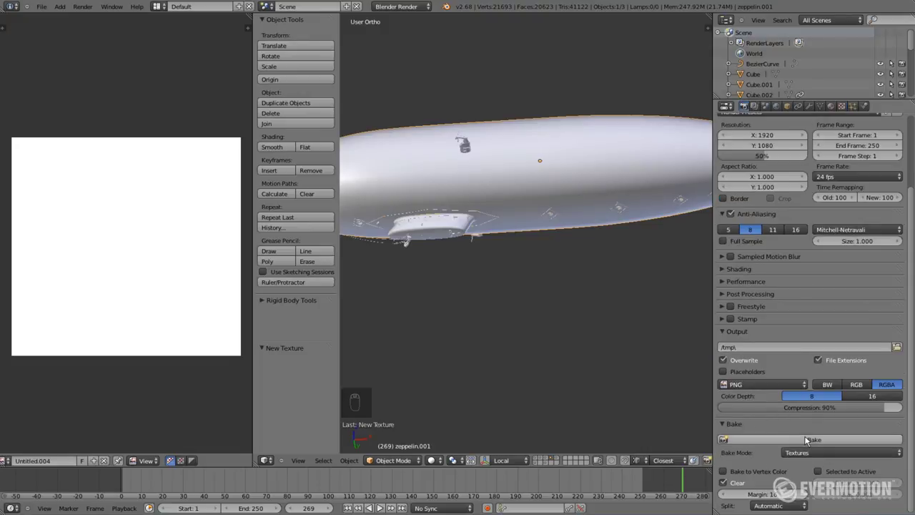
click(806, 440)
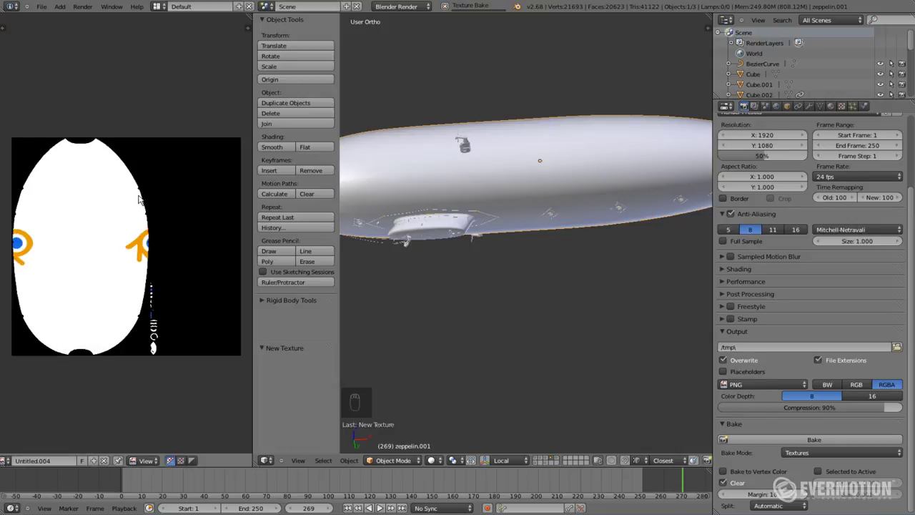
Examine the baked image around the UV seam and the logo on the hull from below and both sides
middle_drag(513, 249, 513, 122)
scroll(60, 290, up, 3)
scroll(93, 236, up, 2)
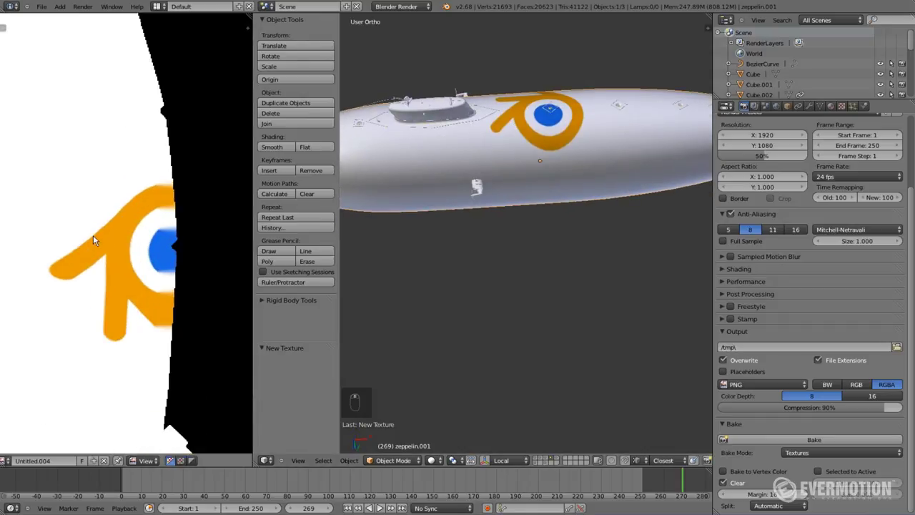
scroll(101, 237, down, 4)
scroll(105, 240, down, 1)
scroll(146, 226, up, 1)
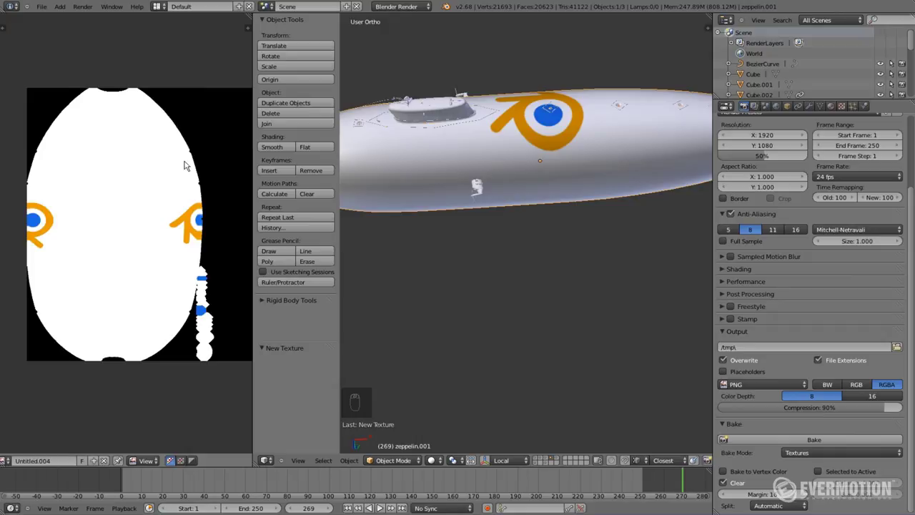
middle_drag(501, 179, 532, 89)
middle_drag(370, 218, 520, 123)
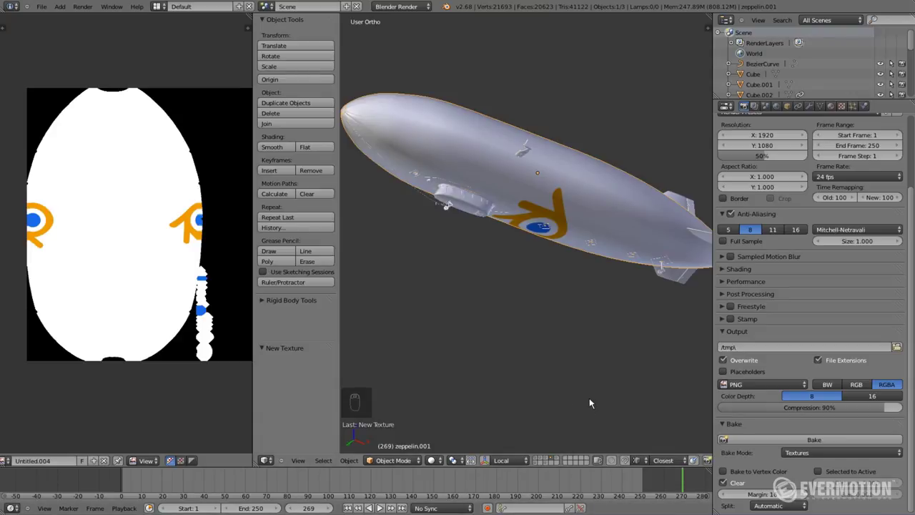
middle_drag(589, 397, 493, 419)
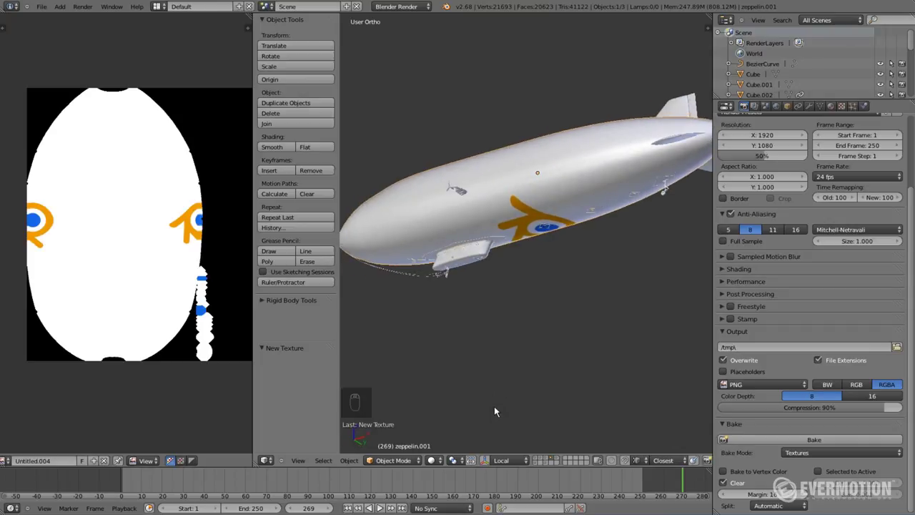
middle_drag(494, 411, 607, 431)
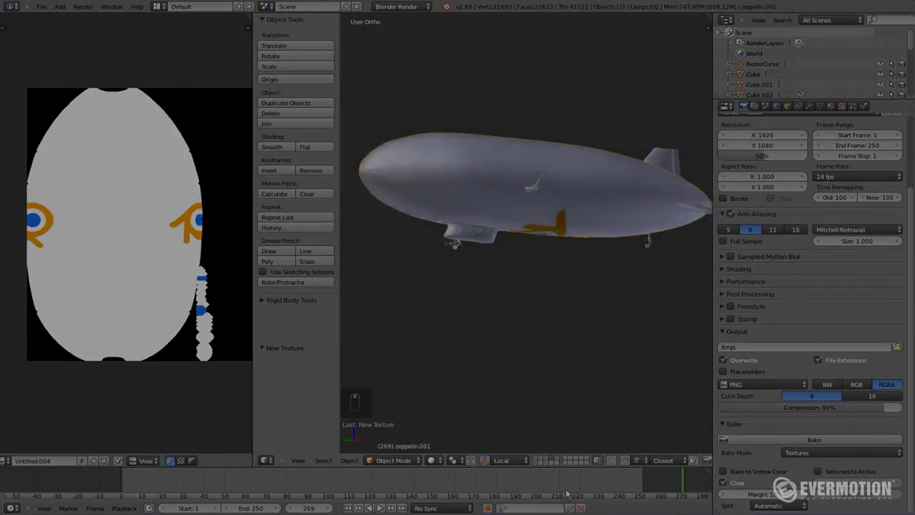